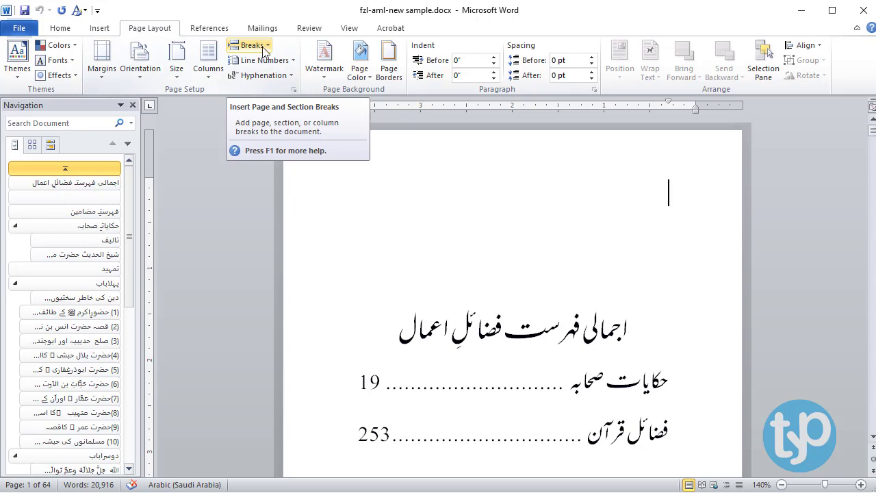
- Review the available page break and section break types without inserting one
left_click(260, 49)
left_click(260, 49)
left_click(259, 49)
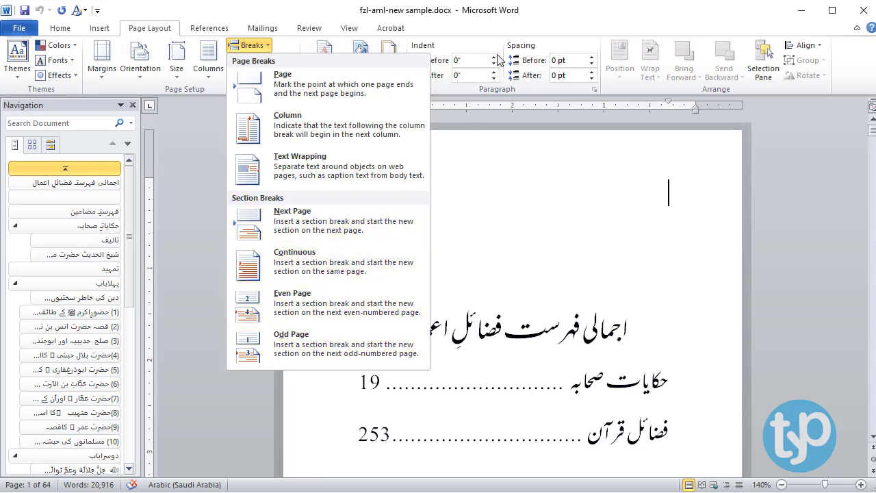
key("Escape")
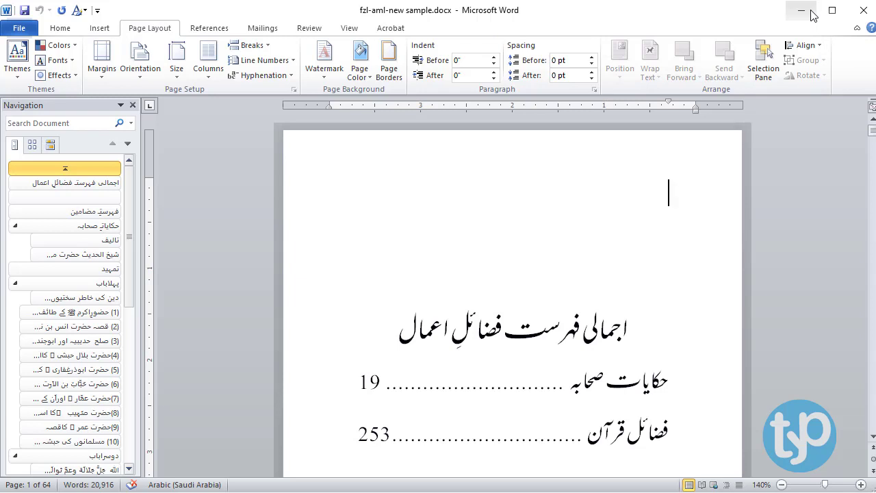
- Bring up the fzl-aml-new sample.docx window and reduce the zoom to 60% to see three pages side by side
mouse_move(470, 492)
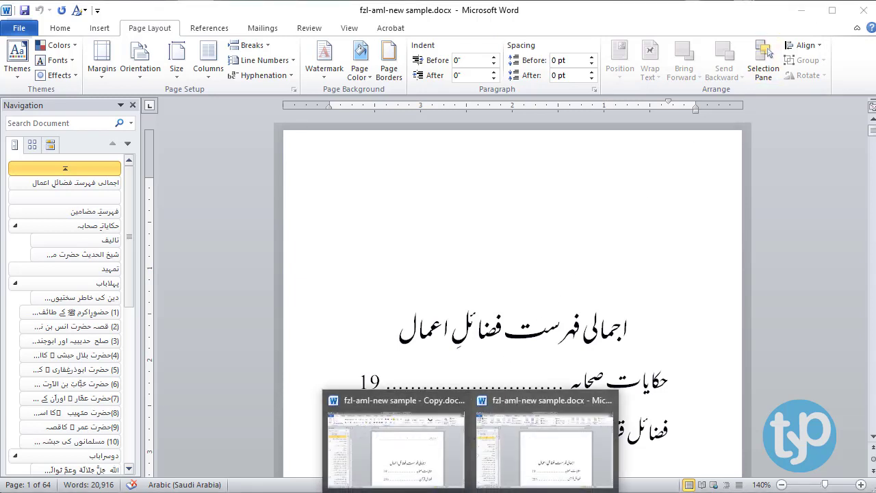
left_click(556, 448)
scroll(719, 198, "down", 3)
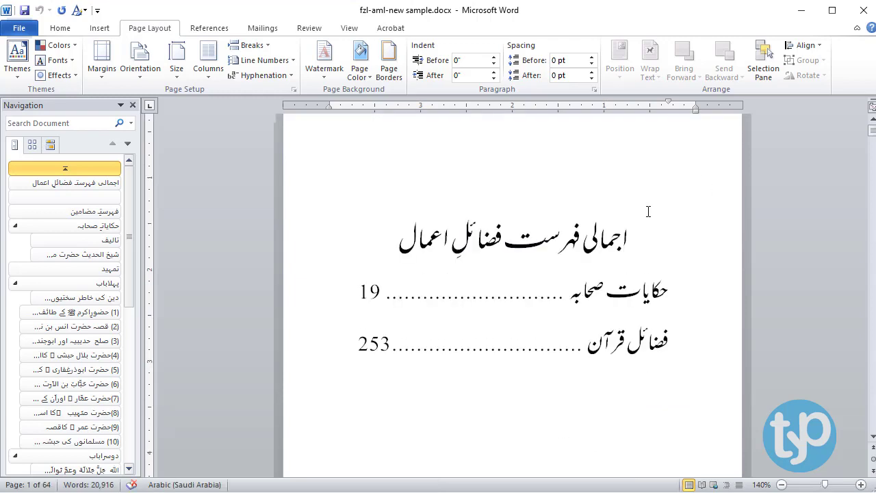
scroll(648, 211, "up", 3)
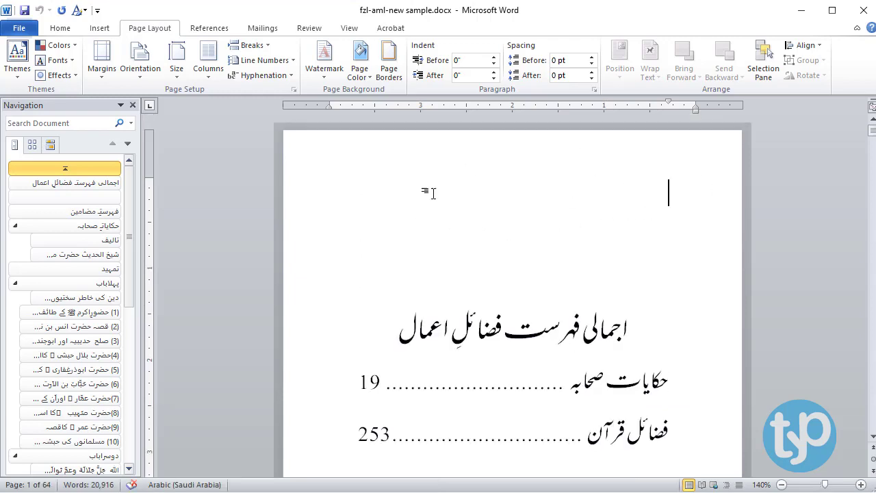
left_click(781, 485)
left_click(782, 484)
left_click(781, 485)
left_click(782, 484)
left_click(781, 485)
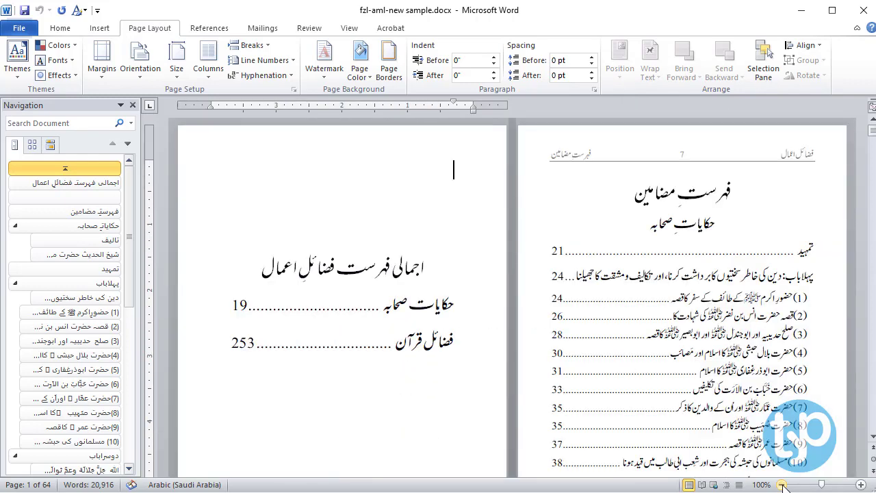
left_click(782, 484)
left_click(782, 485)
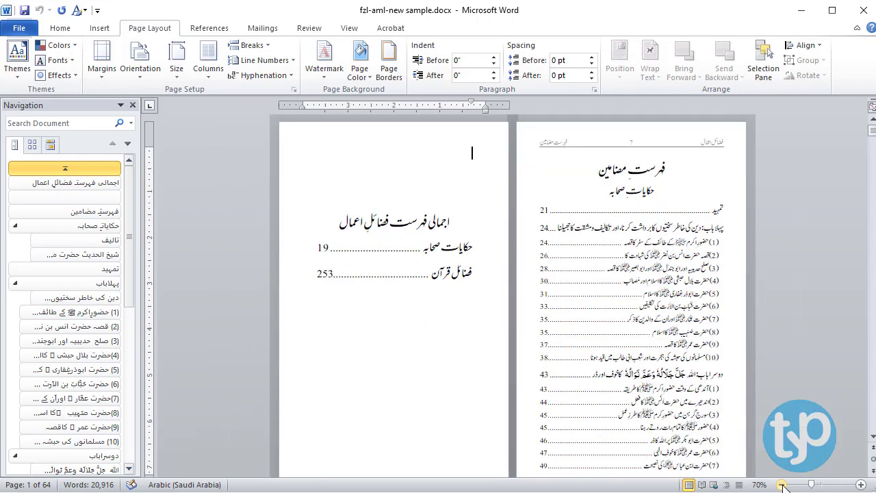
scroll(492, 251, "down", 1)
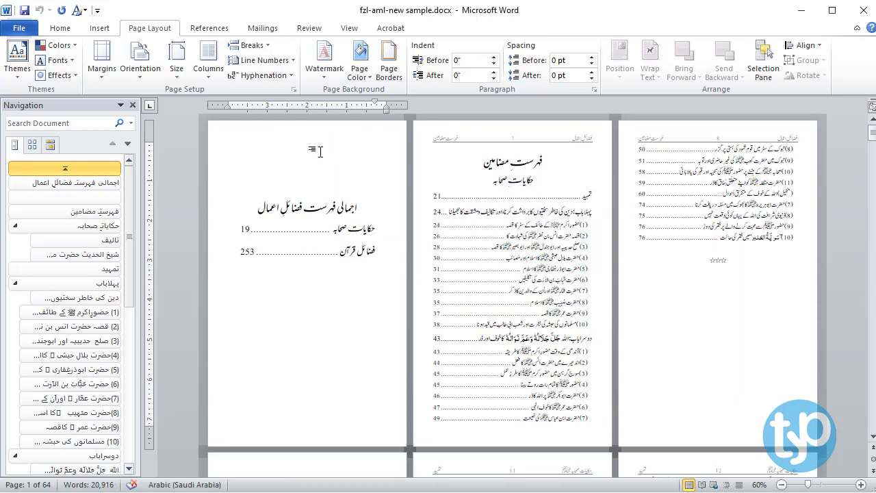
- Examine the detailed table of contents pages and the chapter title and preface pages that follow them
left_click(511, 198)
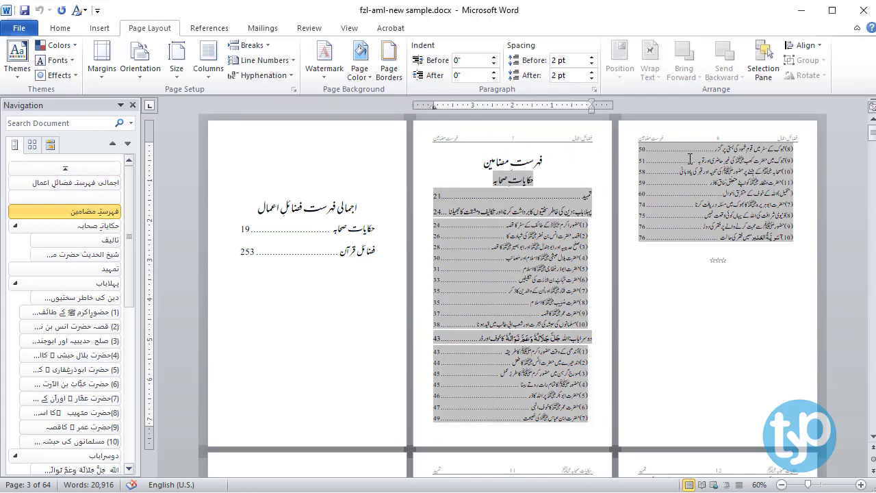
scroll(649, 257, "down", 3)
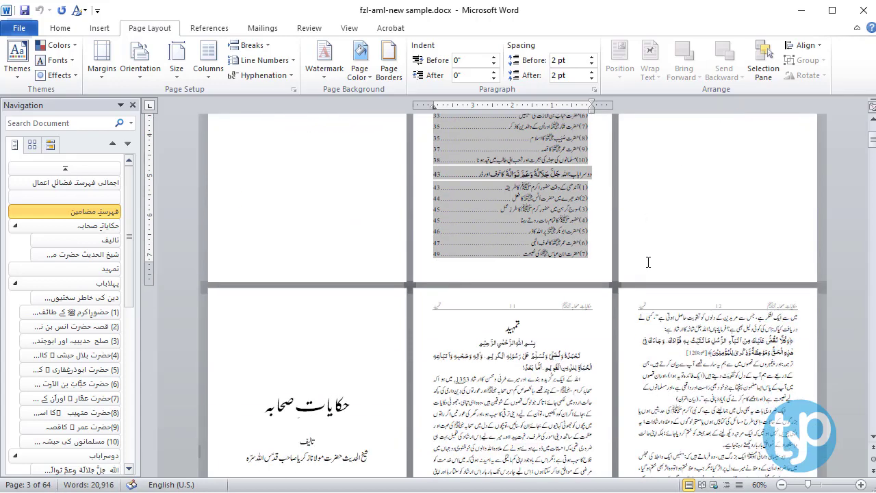
scroll(648, 262, "down", 1)
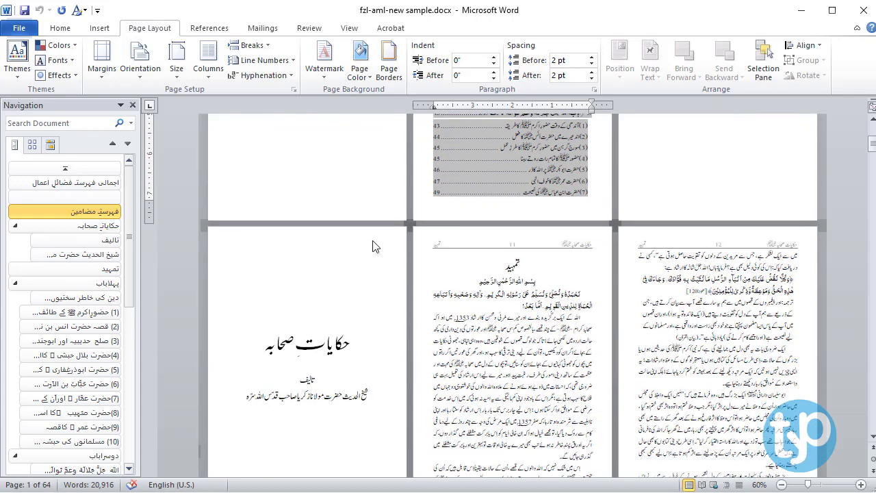
left_click(518, 253)
scroll(486, 389, "up", 4)
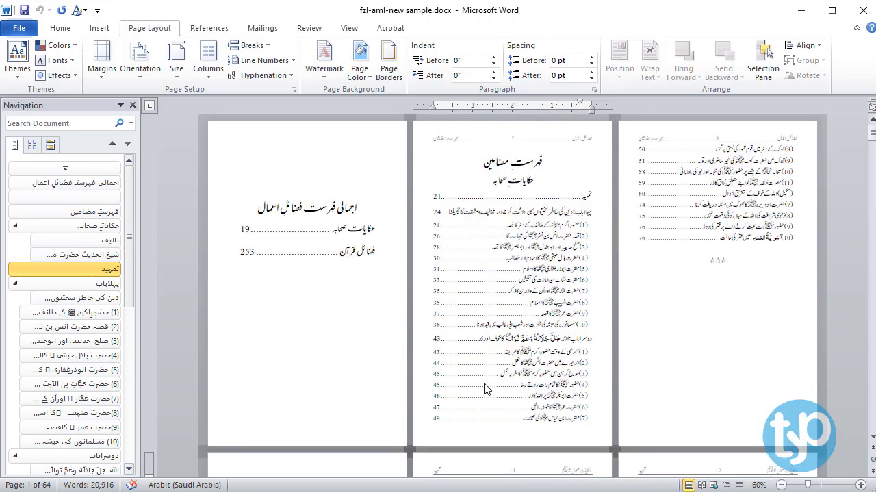
- Compare the summary contents page, اجمالی فہرست فضائلِ اعمال, with the detailed فہرستِ مضامین pages, checking their text and header areas
left_click(355, 152)
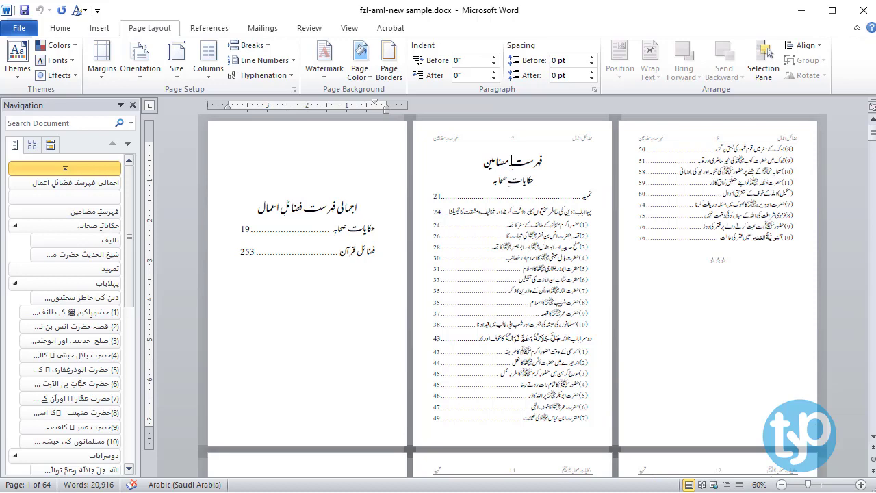
left_click_drag(348, 167, 340, 341)
left_click_drag(639, 238, 526, 163)
left_click(525, 162)
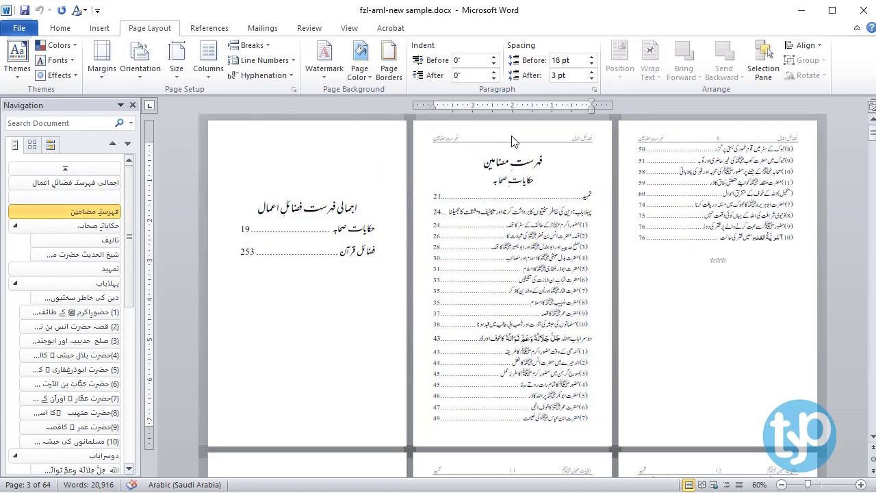
left_click(341, 146)
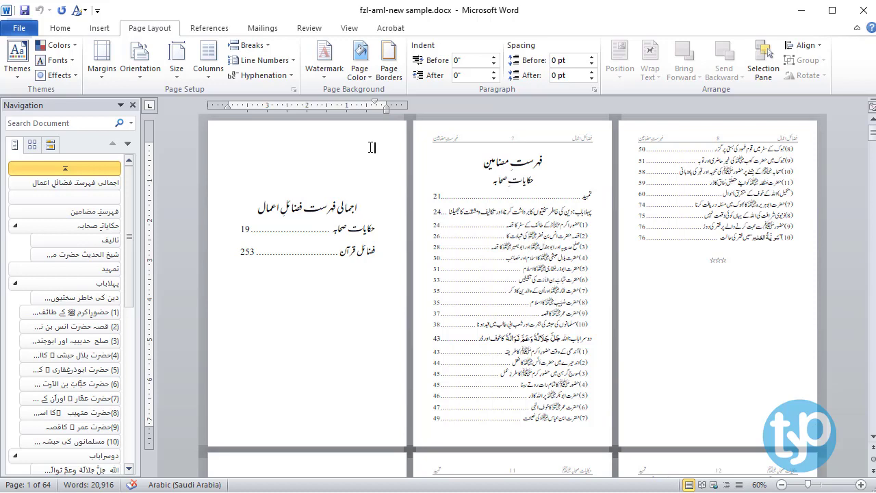
left_click_drag(373, 147, 341, 289)
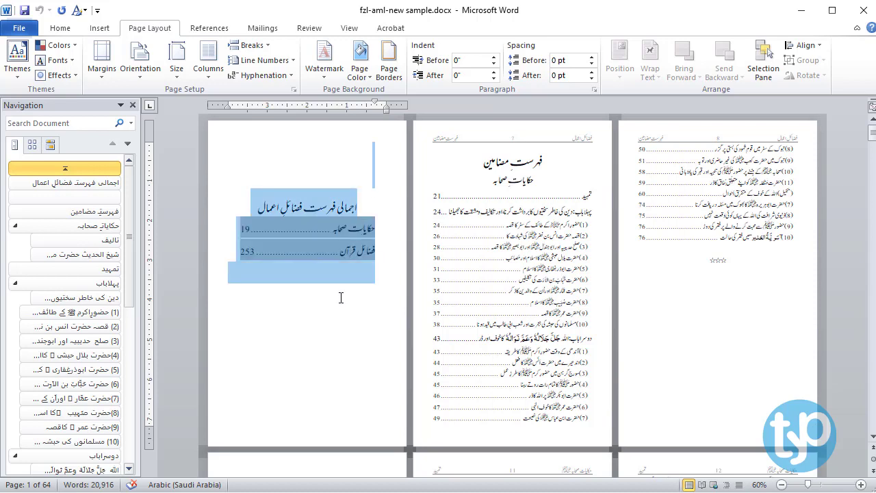
left_click(317, 203)
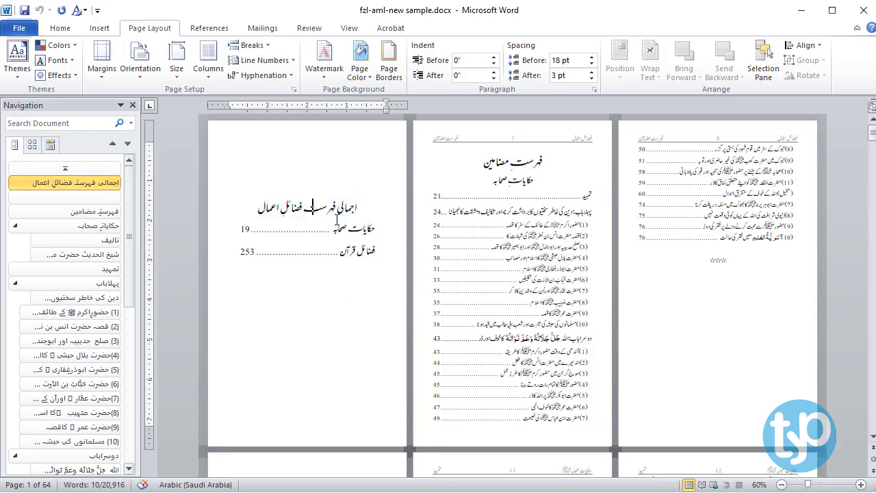
left_click(336, 254)
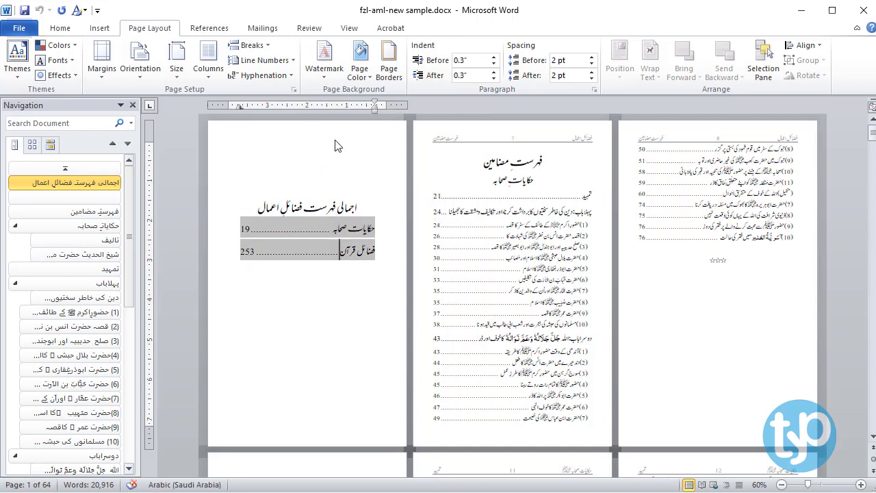
left_click(340, 171)
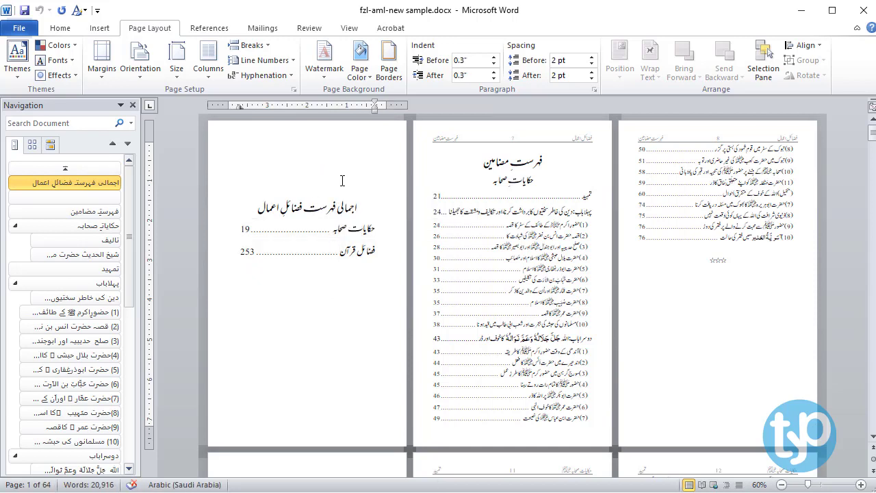
left_click_drag(347, 149, 329, 329)
left_click(328, 330)
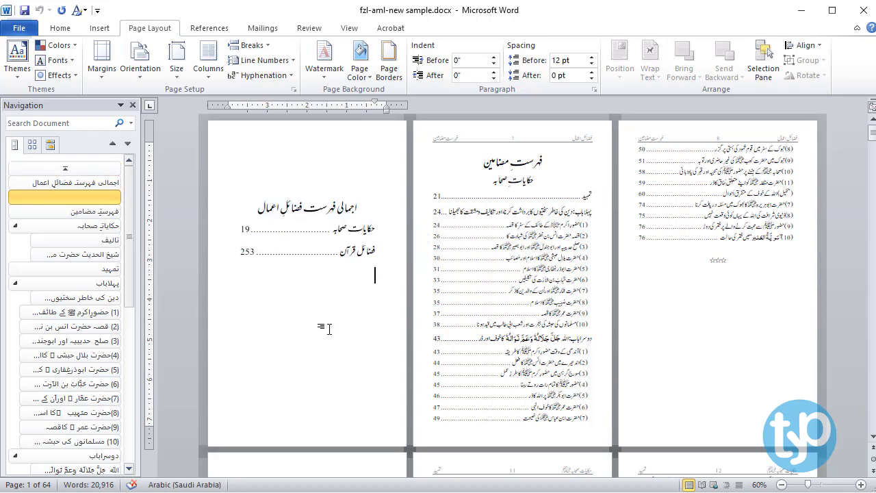
left_click_drag(323, 158, 325, 296)
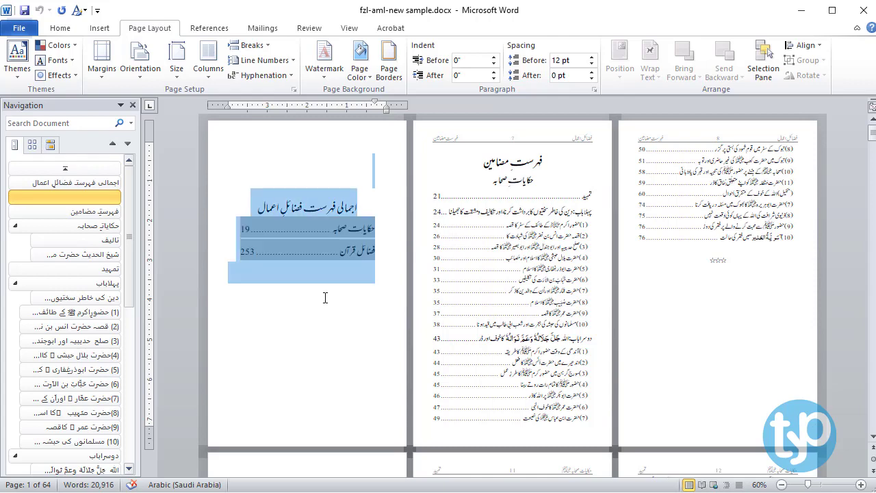
left_click(555, 199)
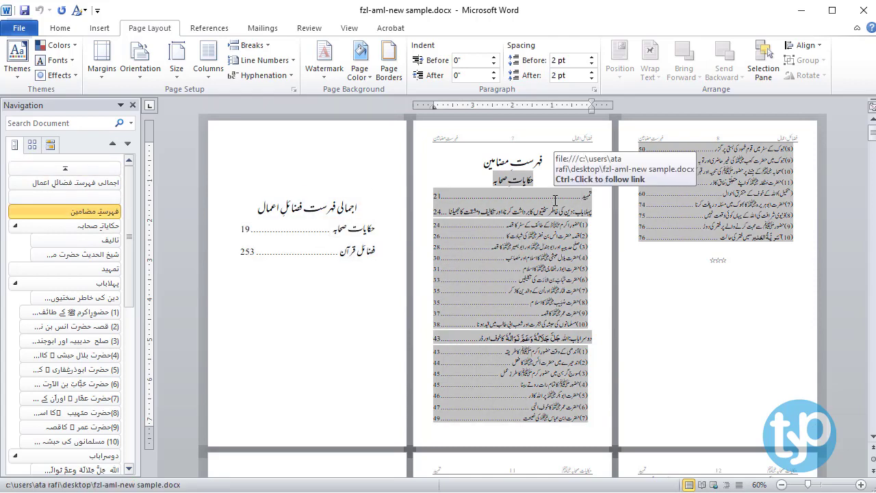
left_click(355, 205)
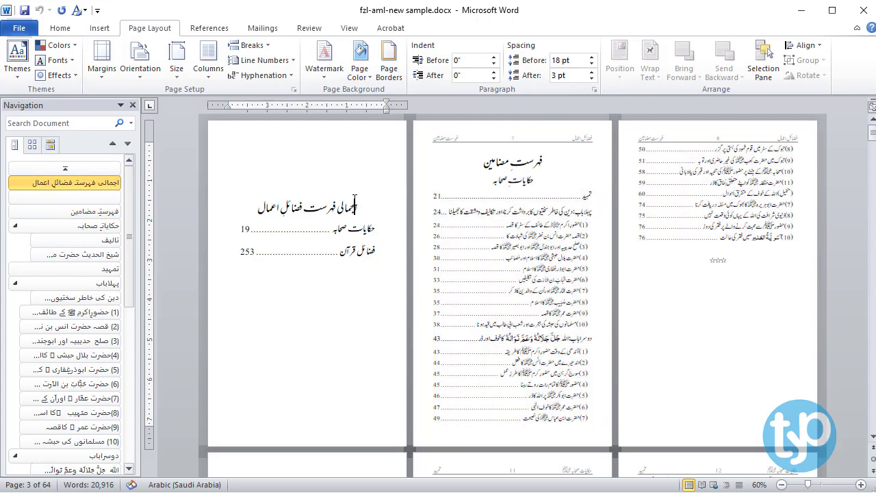
- Examine the حکایات صحابہ title page text and header area against the neighbouring تمہید page
scroll(542, 259, "down", 6)
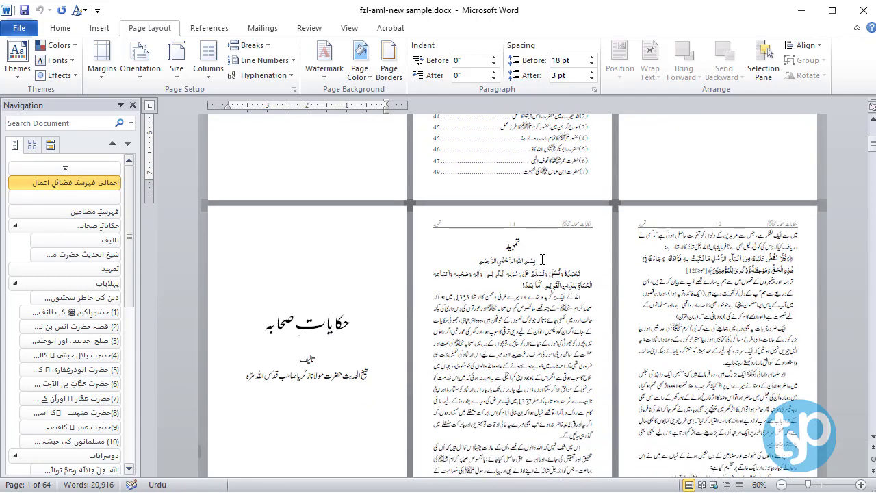
left_click(342, 302)
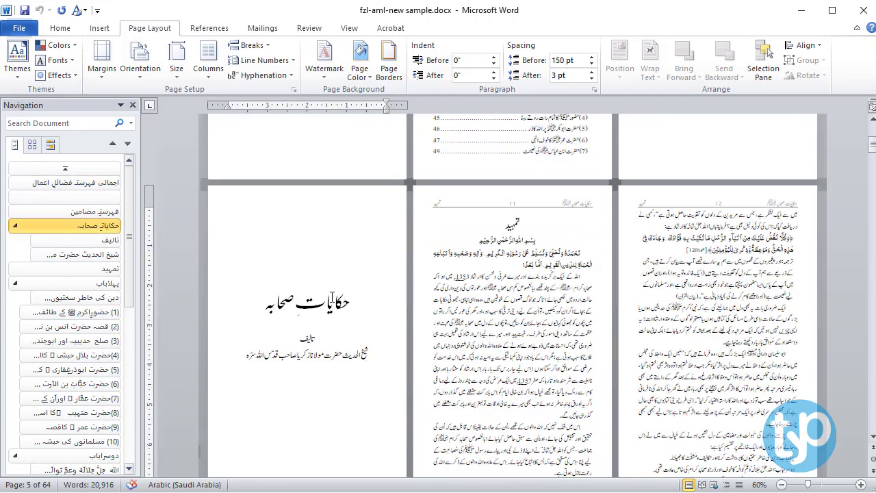
left_click_drag(346, 301, 248, 370)
left_click(248, 370)
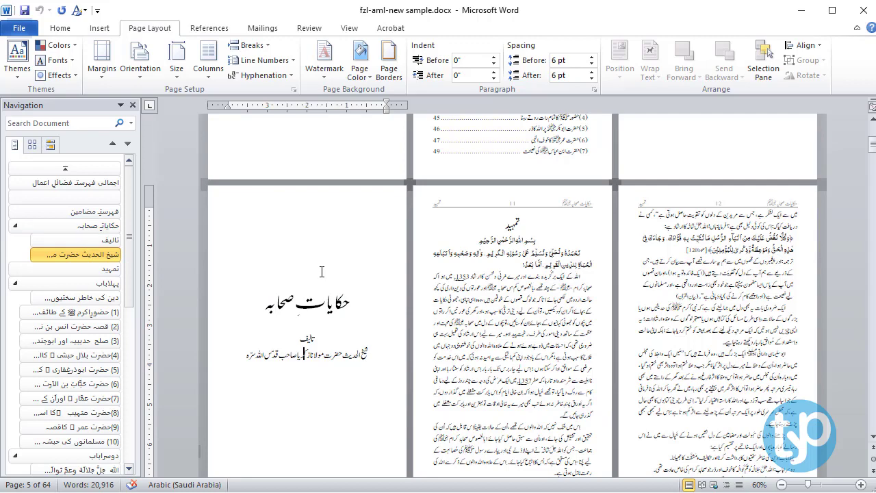
left_click_drag(321, 272, 245, 358)
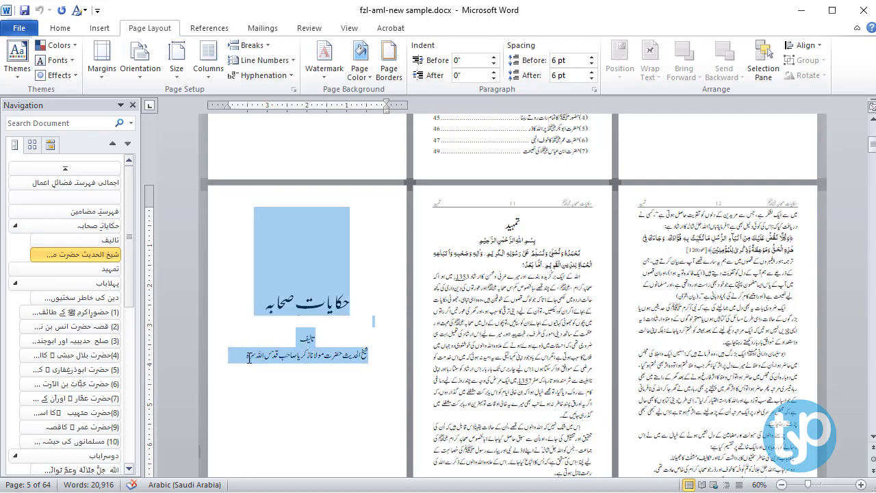
left_click(304, 395)
scroll(305, 395, "up", 1)
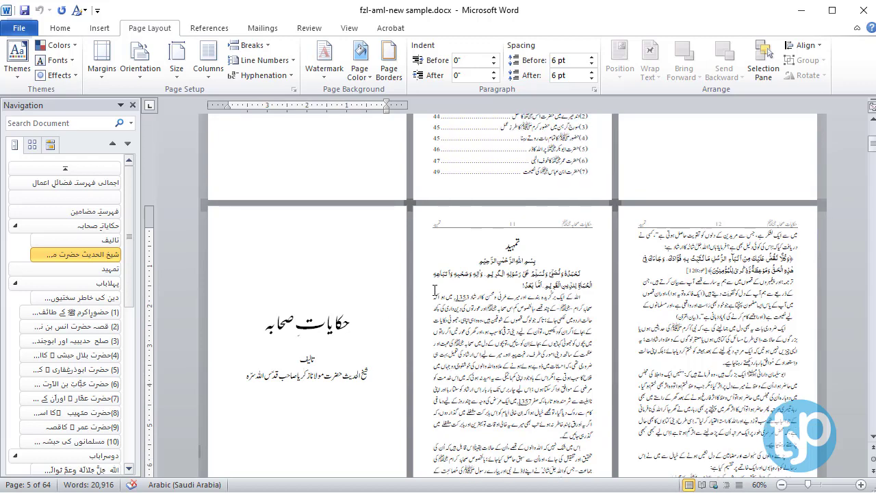
left_click(349, 278)
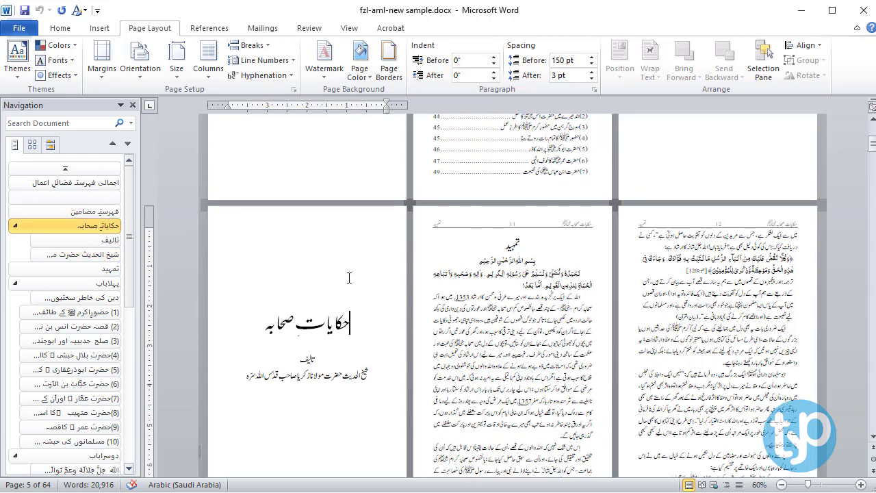
scroll(349, 278, "down", 2)
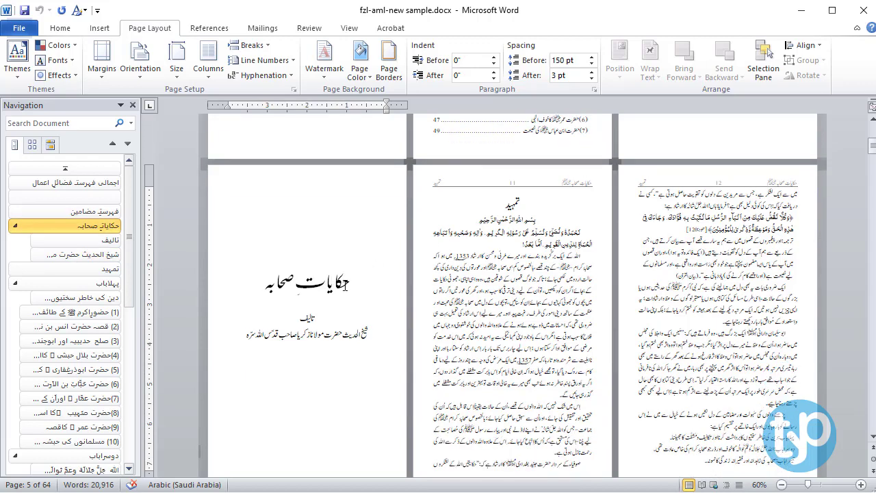
left_click_drag(350, 280, 244, 340)
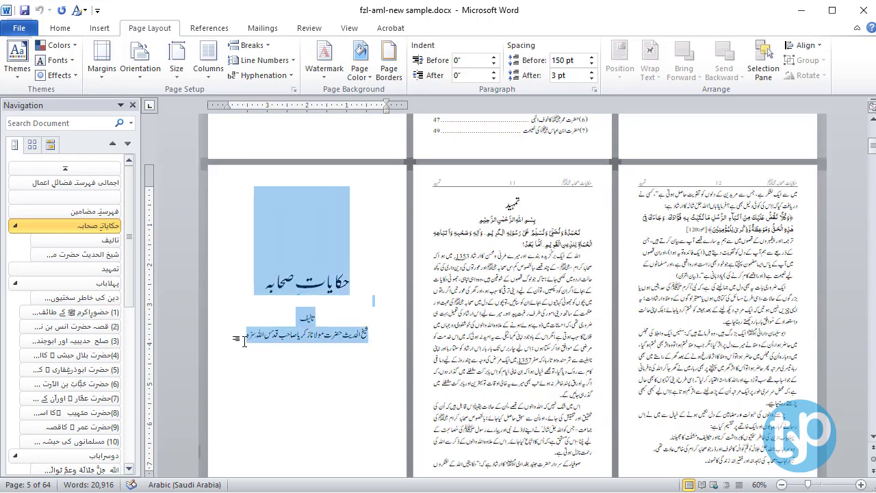
left_click(318, 230)
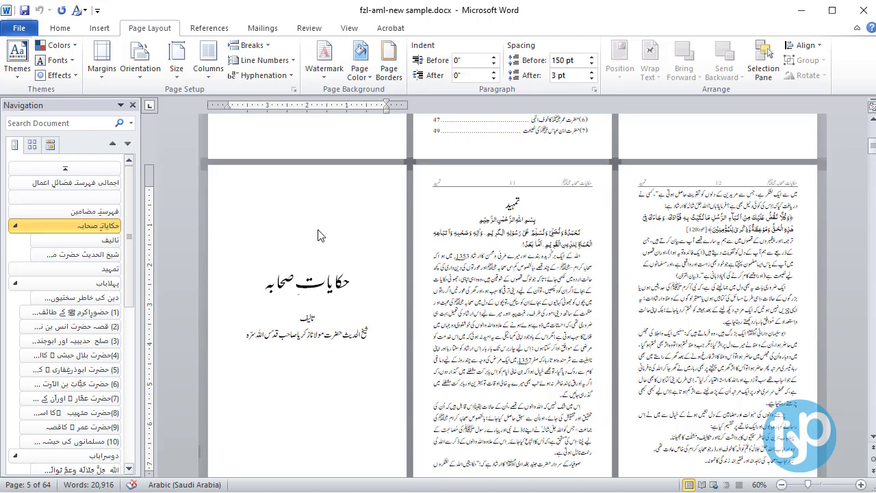
left_click_drag(350, 286, 270, 287)
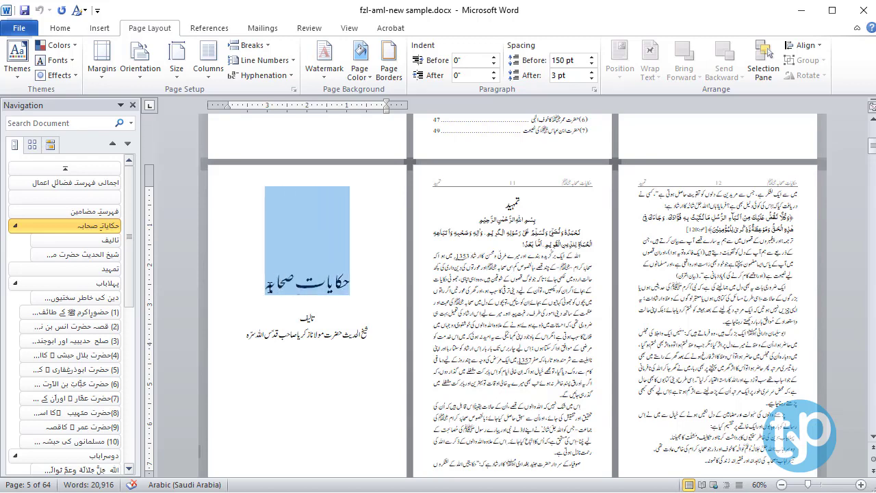
left_click(471, 249)
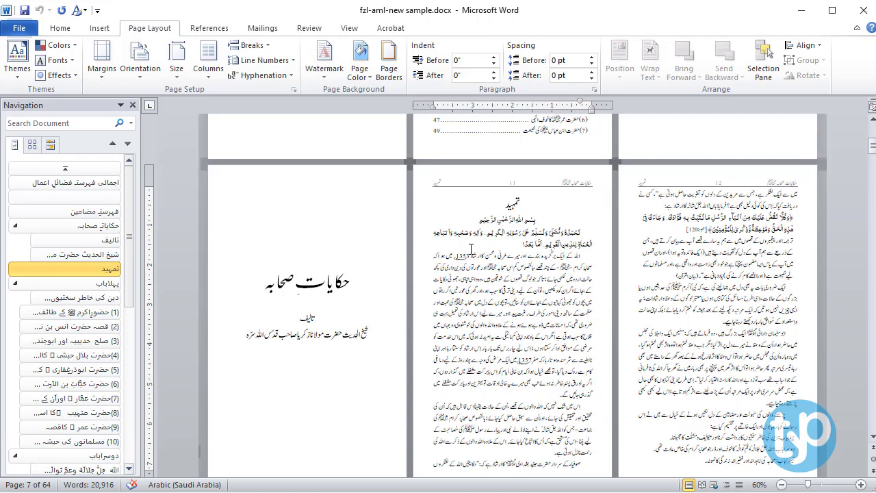
scroll(471, 249, "up", 6)
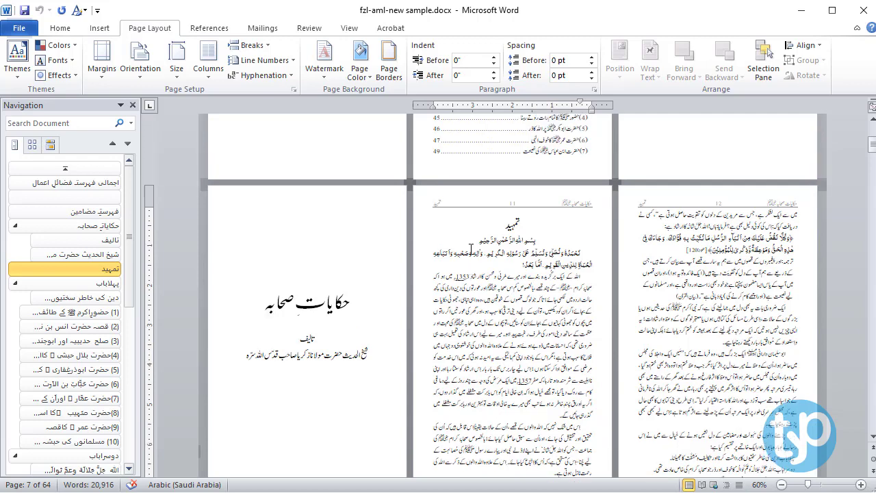
- Recheck the summary contents page against the detailed فہرستِ مضامین pages, and place the cursor inside the detailed contents table
scroll(514, 279, "up", 3)
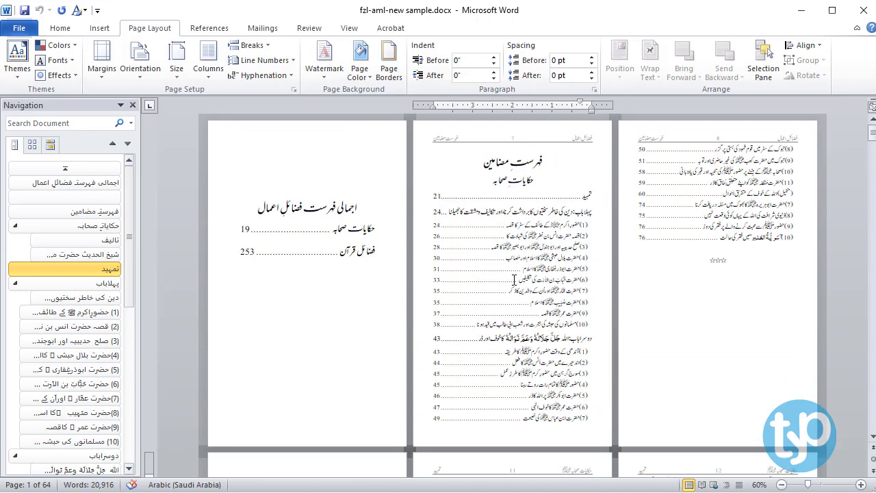
scroll(514, 280, "down", 2)
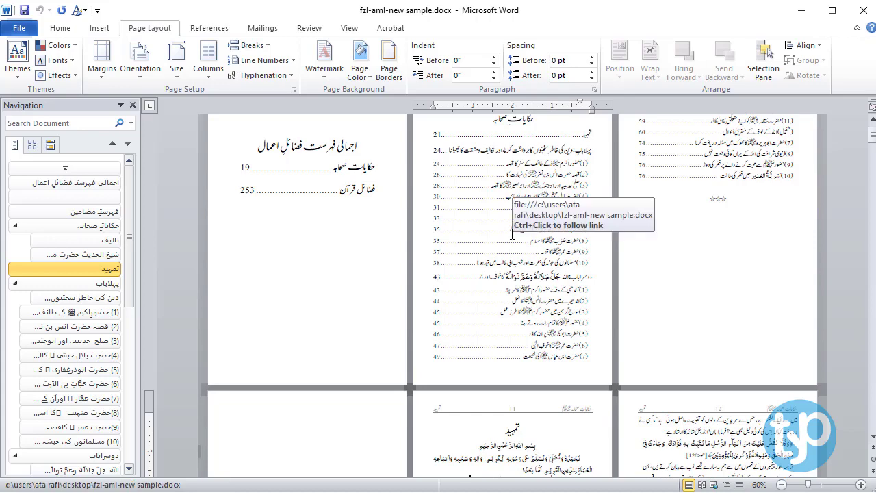
scroll(508, 260, "up", 2)
scroll(507, 263, "up", 1)
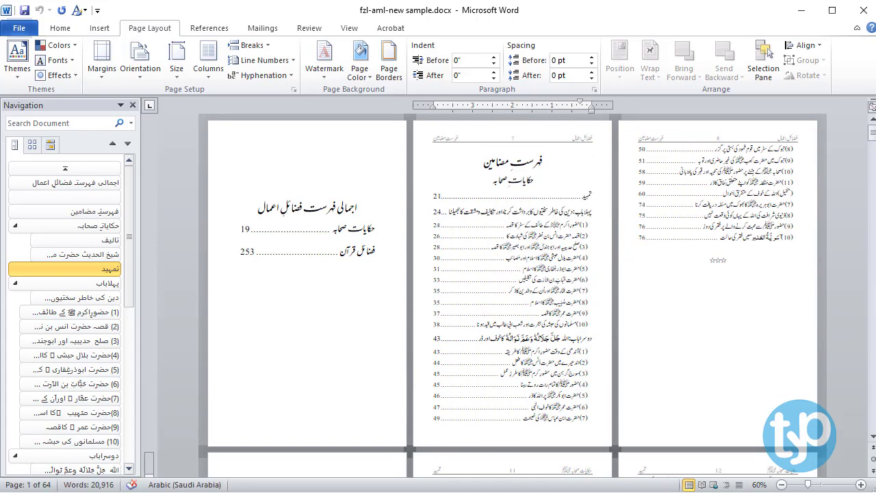
left_click(568, 244)
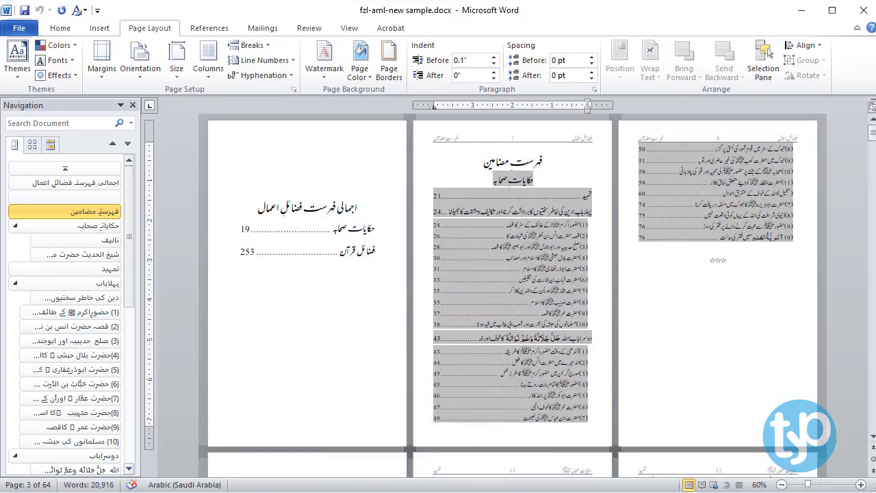
- Switch to fzl-aml-new sample - Copy.docx and examine how the summary and detailed contents run together across its first pages
left_click(430, 481)
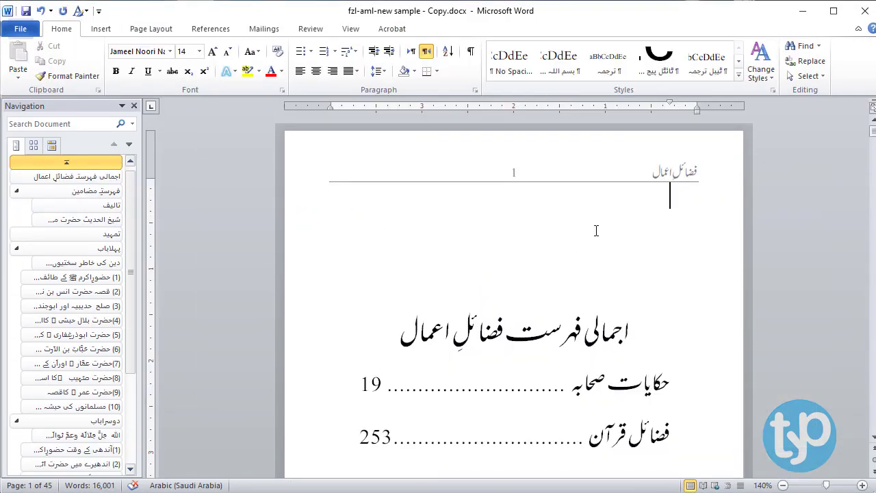
scroll(602, 230, "down", 5)
scroll(614, 230, "down", 10)
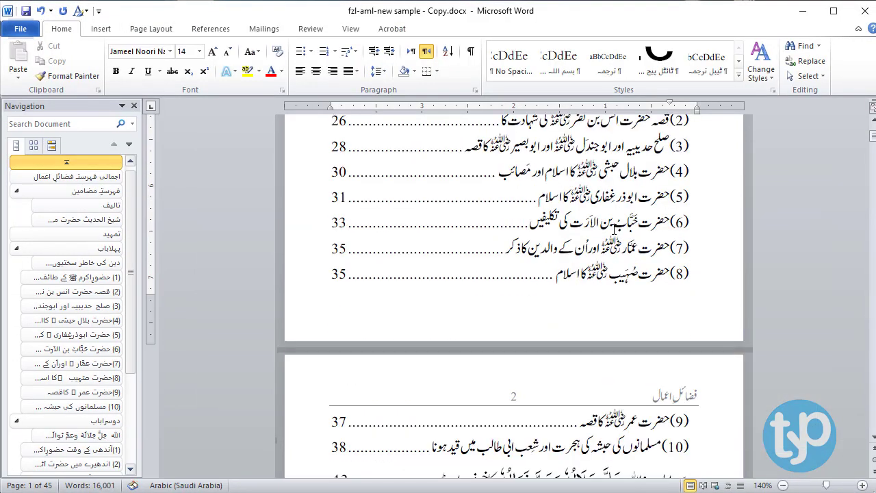
scroll(614, 229, "down", 3)
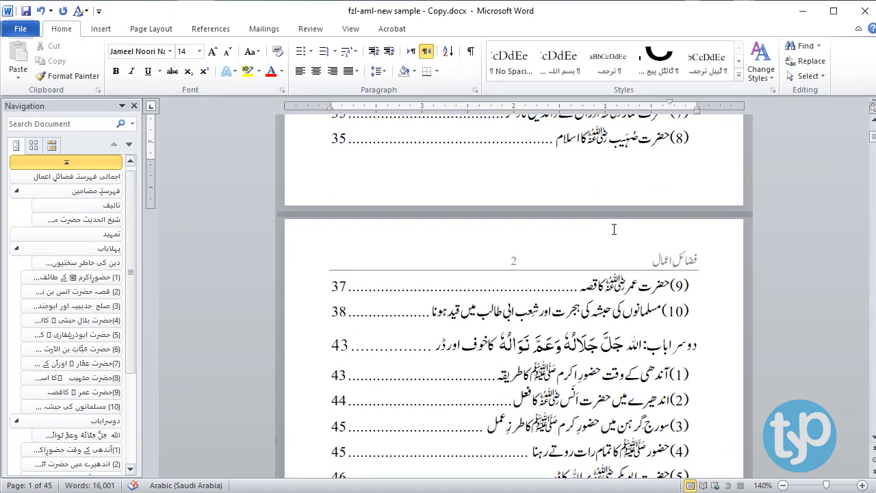
scroll(614, 229, "up", 15)
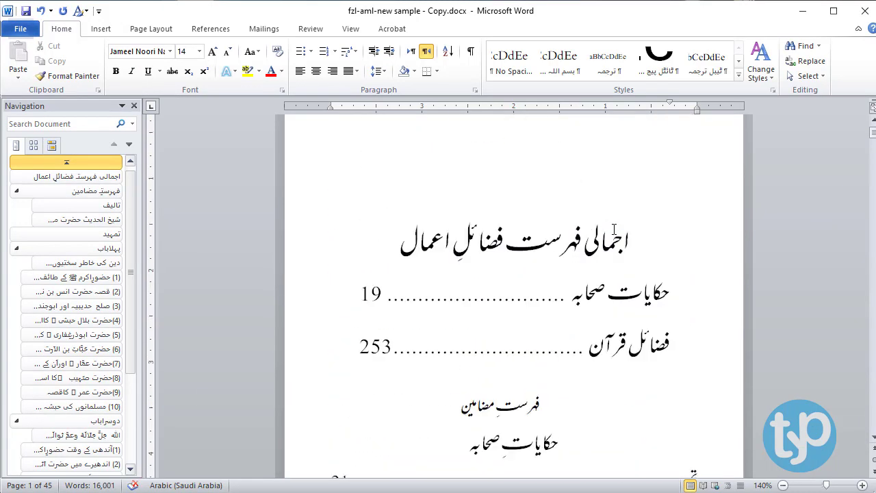
scroll(614, 229, "down", 9)
scroll(600, 299, "up", 3)
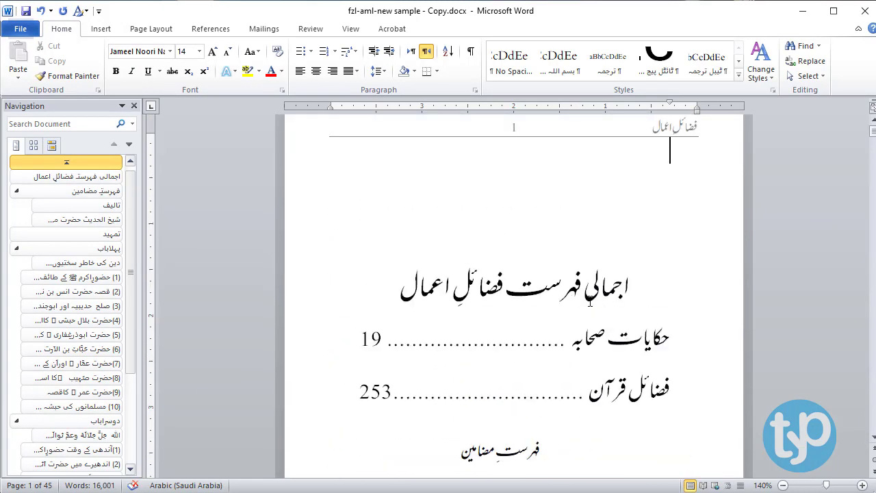
scroll(590, 301, "down", 1)
- Insert a Next Page section break directly before the فہرستِ مضامین heading that follows the summary contents
left_click(553, 308)
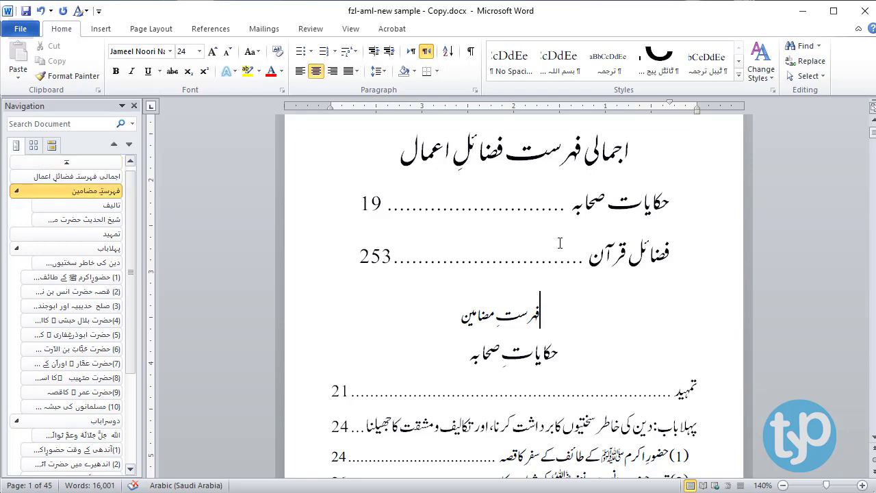
scroll(588, 245, "up", 3)
left_click_drag(588, 245, 345, 266)
left_click(577, 407)
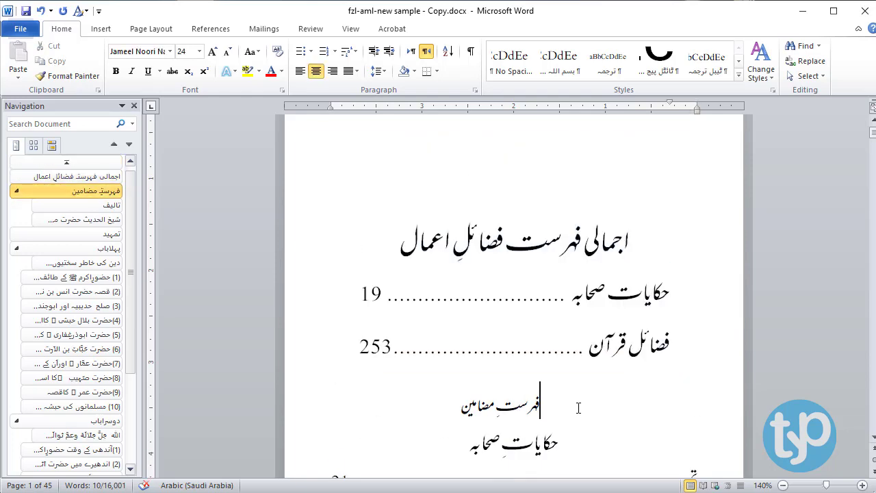
scroll(496, 422, "down", 3)
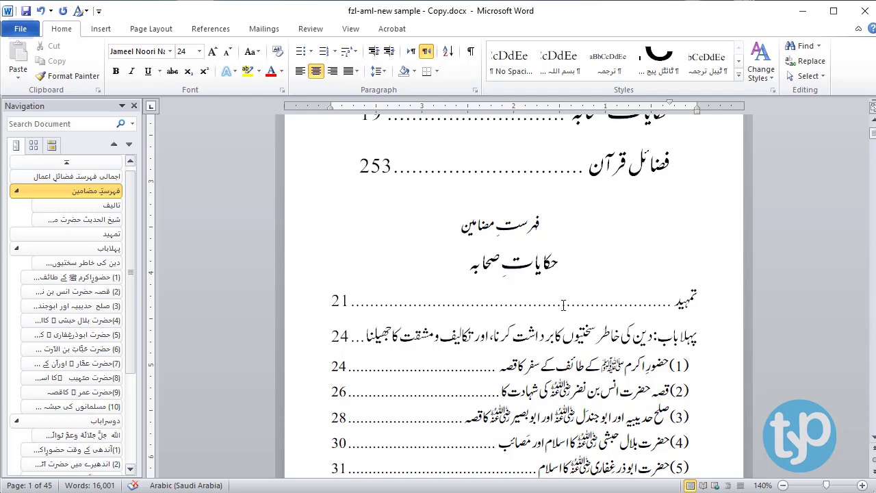
scroll(520, 410, "down", 4)
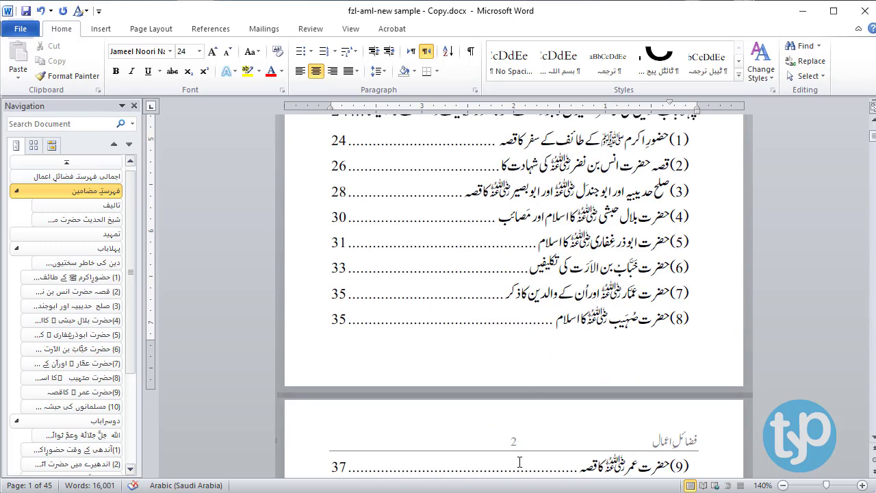
scroll(518, 461, "up", 8)
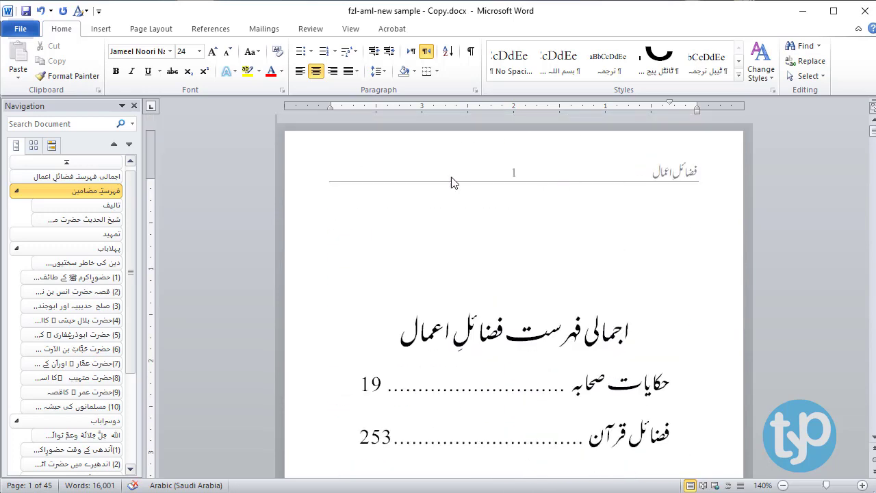
scroll(610, 302, "down", 6)
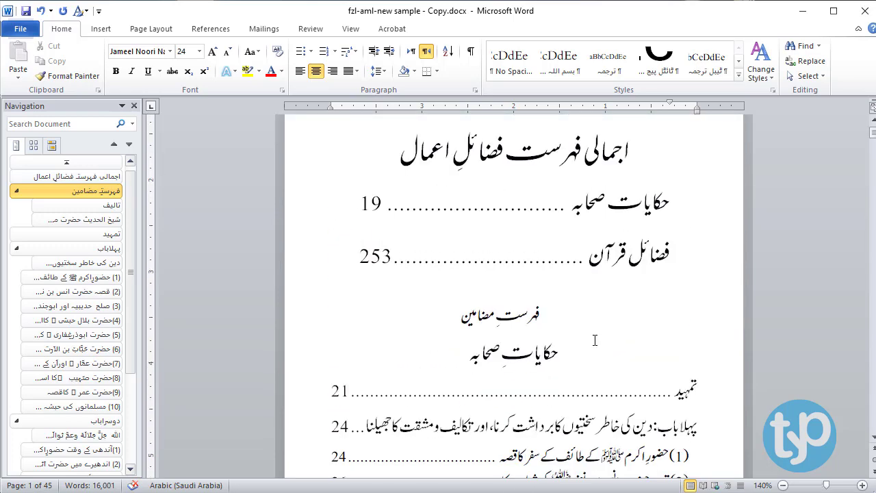
scroll(558, 230, "up", 3)
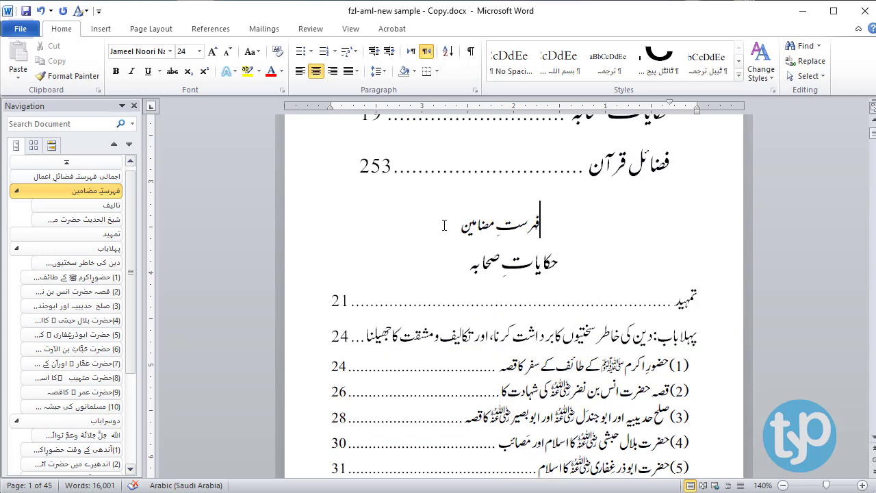
left_click(156, 34)
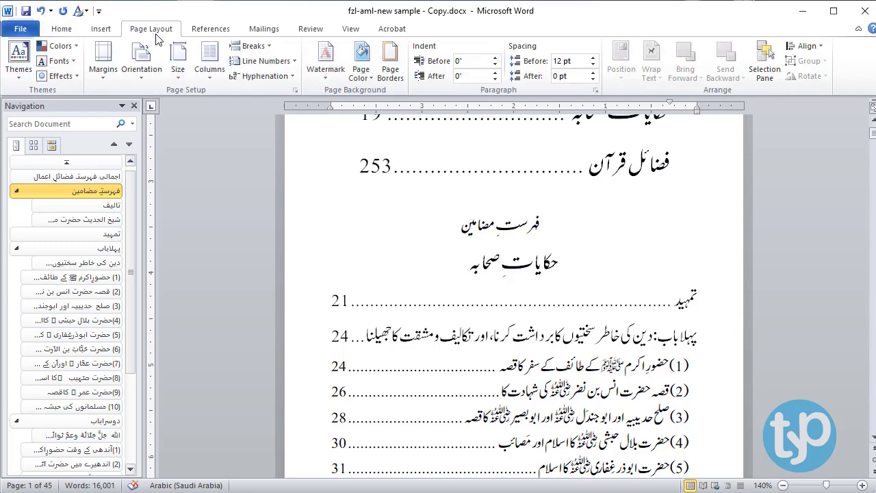
left_click(252, 46)
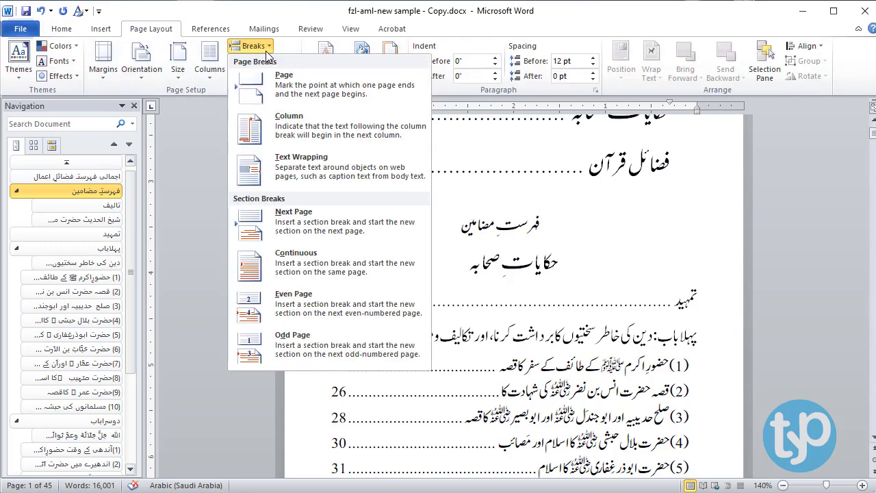
left_click(304, 233)
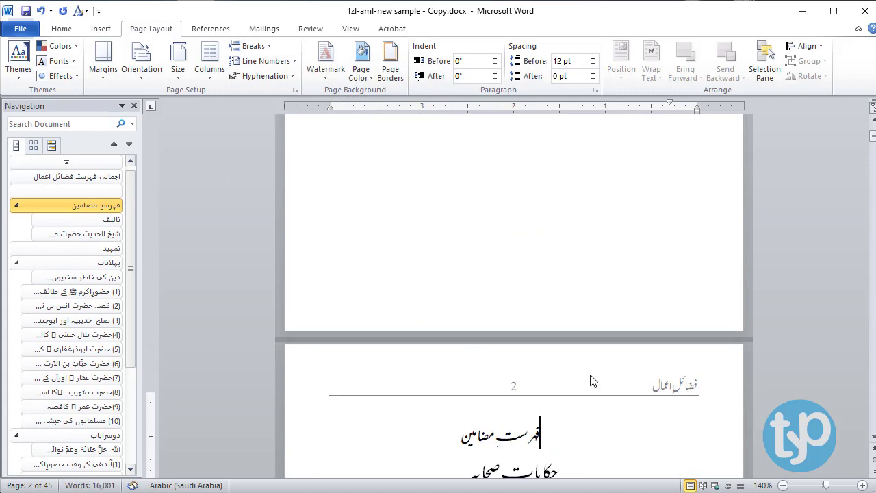
- Examine the summary contents page and the detailed contents page on either side of the new section break, including their headers
scroll(589, 374, "up", 8)
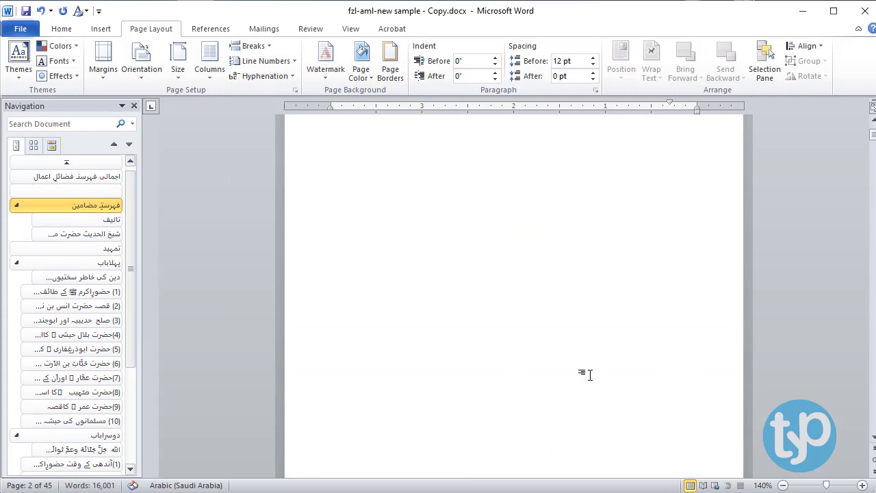
scroll(590, 375, "down", 2)
scroll(590, 374, "down", 6)
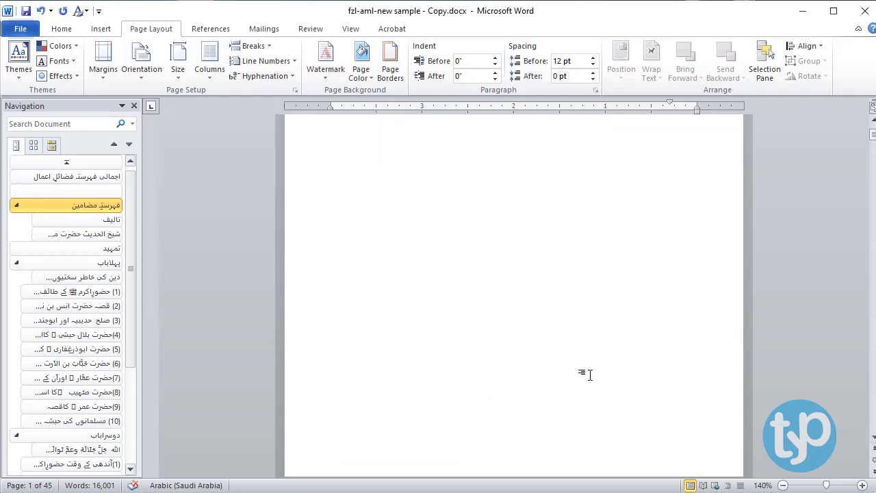
scroll(590, 375, "down", 4)
scroll(591, 375, "down", 3)
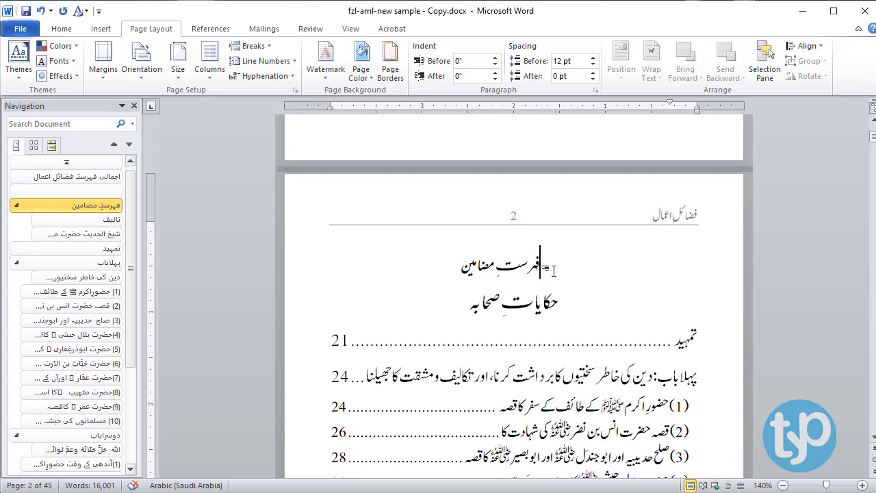
scroll(554, 271, "up", 6)
scroll(555, 271, "up", 2)
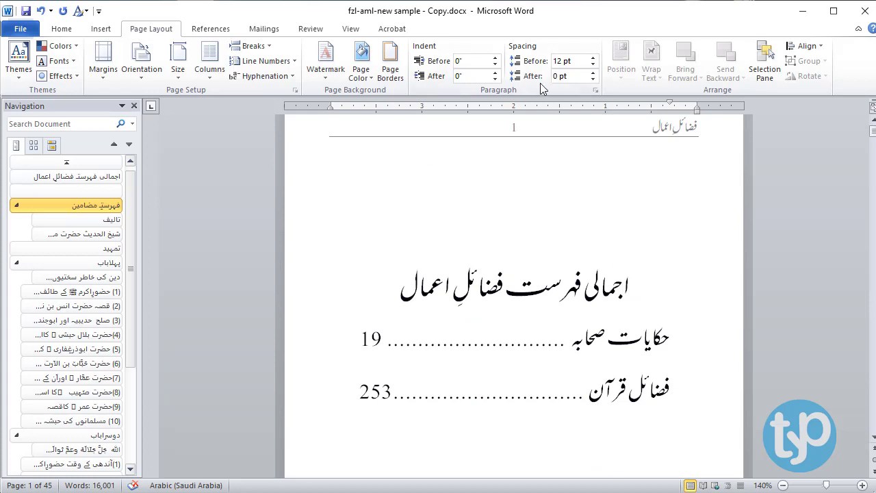
scroll(540, 83, "up", 2)
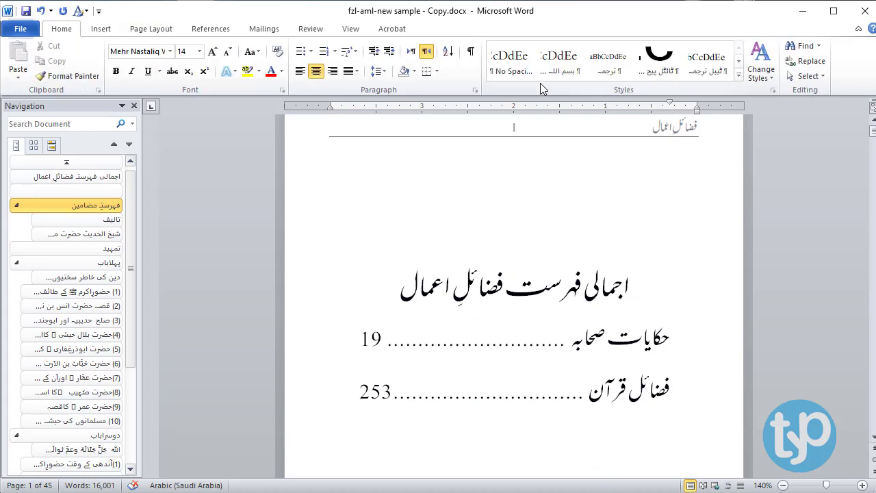
- Show the formatting marks and place the cursor on the Section Break (Next Page) line under the summary contents
left_click(472, 52)
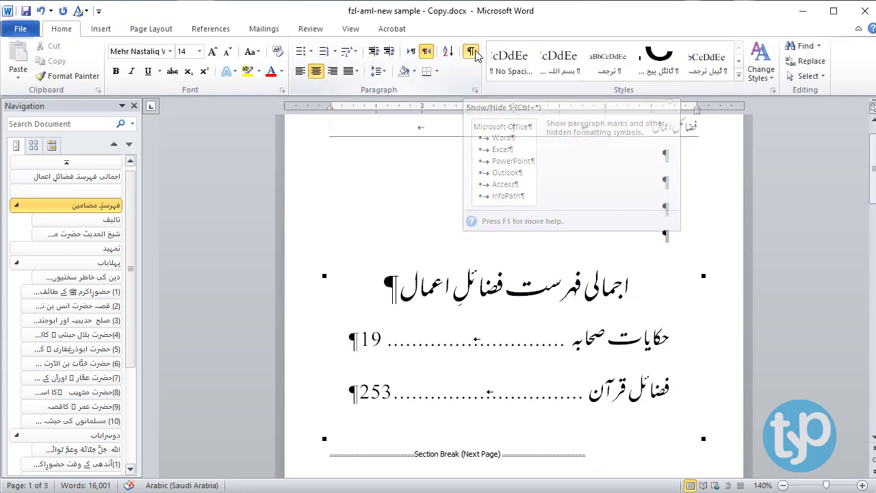
scroll(388, 309, "down", 2)
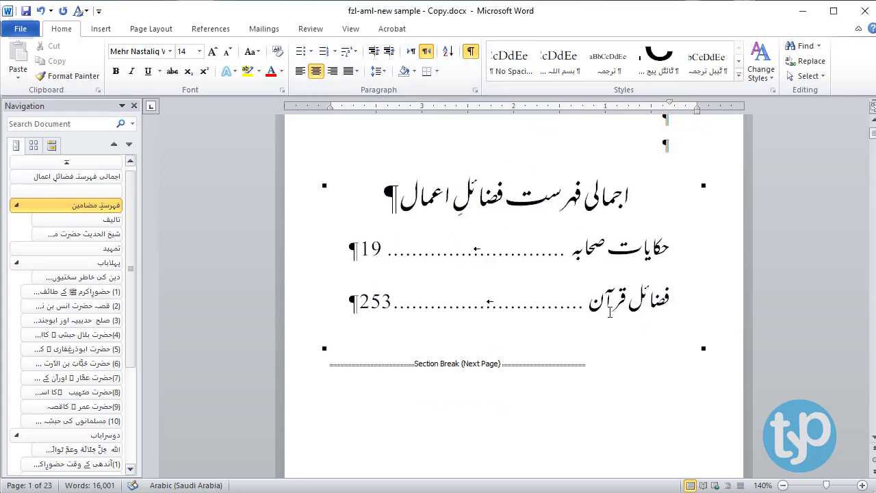
scroll(610, 311, "up", 2)
scroll(610, 311, "down", 3)
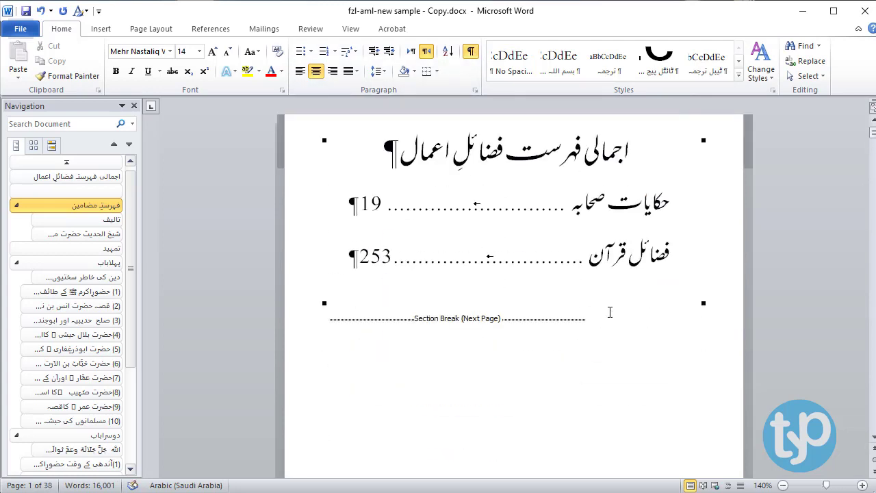
left_click(461, 313)
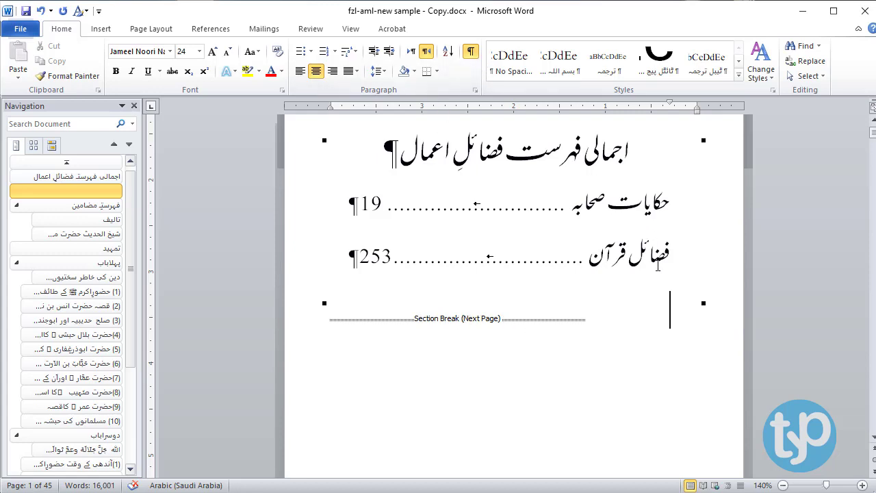
scroll(586, 287, "down", 2)
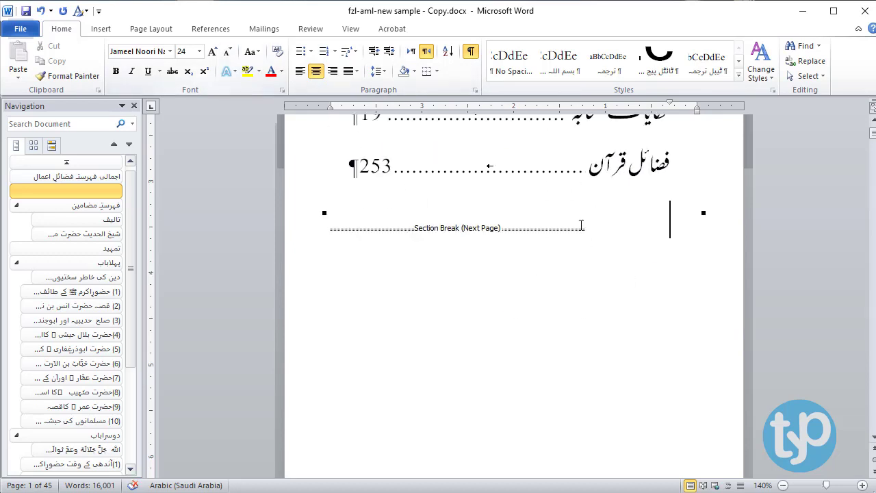
- Toggle the formatting marks off and on to compare the section break's display, and leave them hidden
left_click(471, 52)
left_click(471, 53)
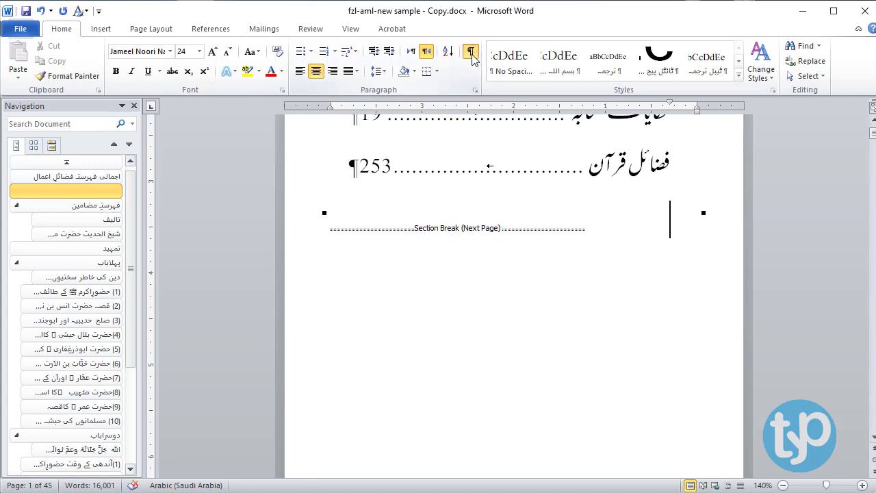
left_click(471, 54)
left_click(471, 54)
left_click(471, 55)
- Add eight empty paragraphs before the section break under the summary contents and check where the following page starts
scroll(687, 258, "up", 2)
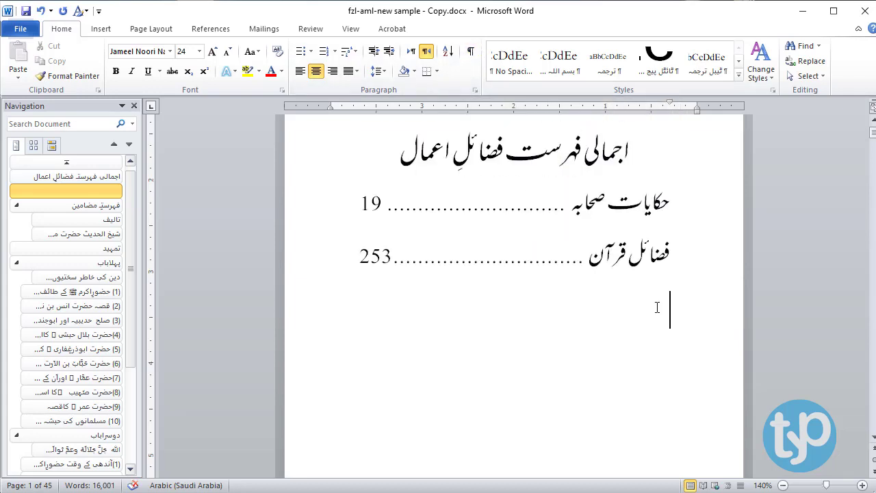
key("Return")
key("Return")
key("Return")
key("Return")
key("Return")
key("Return")
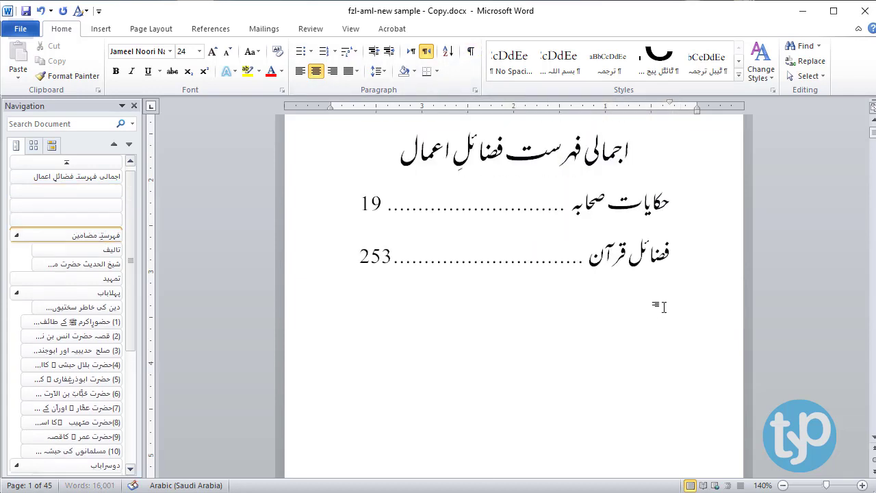
key("Return")
key("Return")
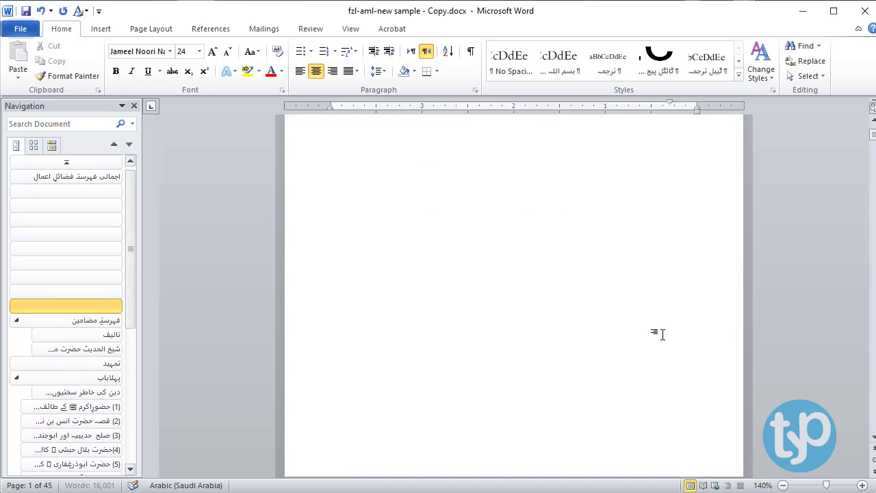
scroll(663, 335, "down", 3)
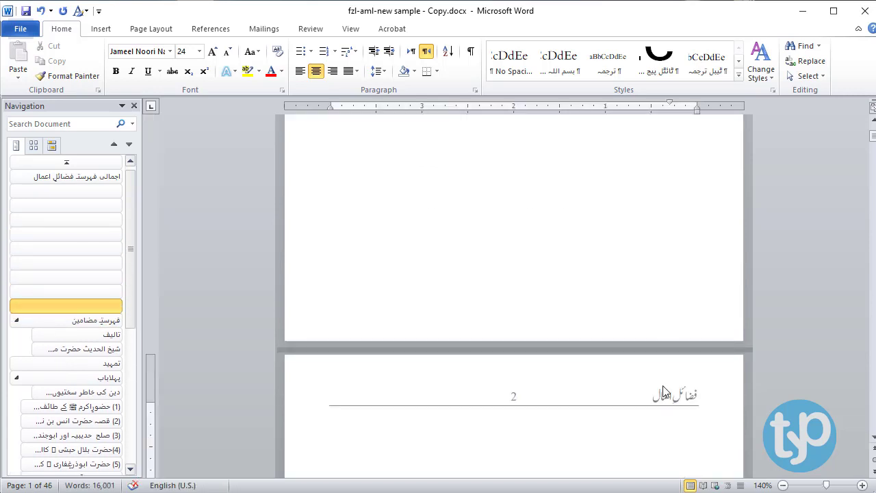
scroll(662, 388, "up", 1)
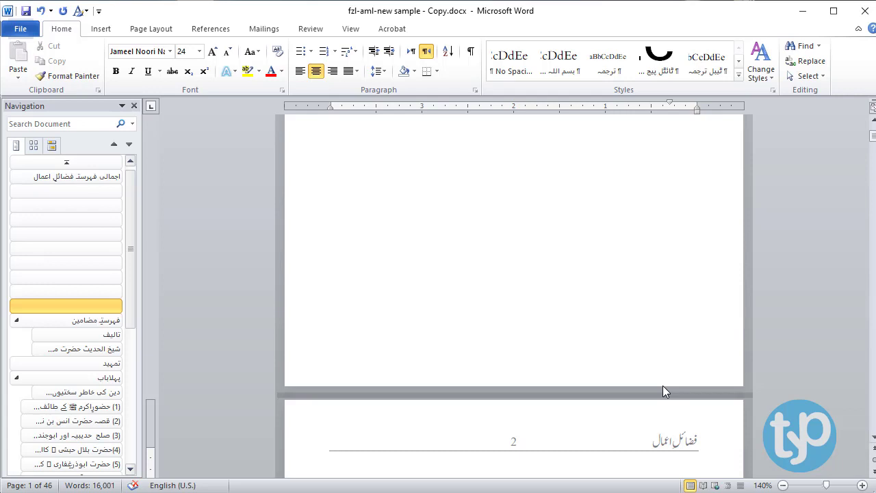
- Undo the eight empty paragraphs added before the section break under the summary contents
key("ctrl+z")
key("ctrl+z")
key("ctrl+z")
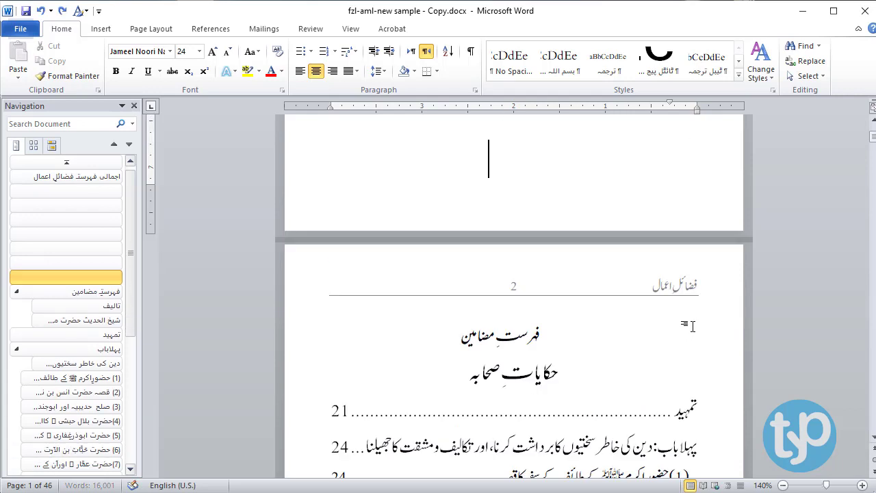
key("ctrl+z")
key("ctrl+z")
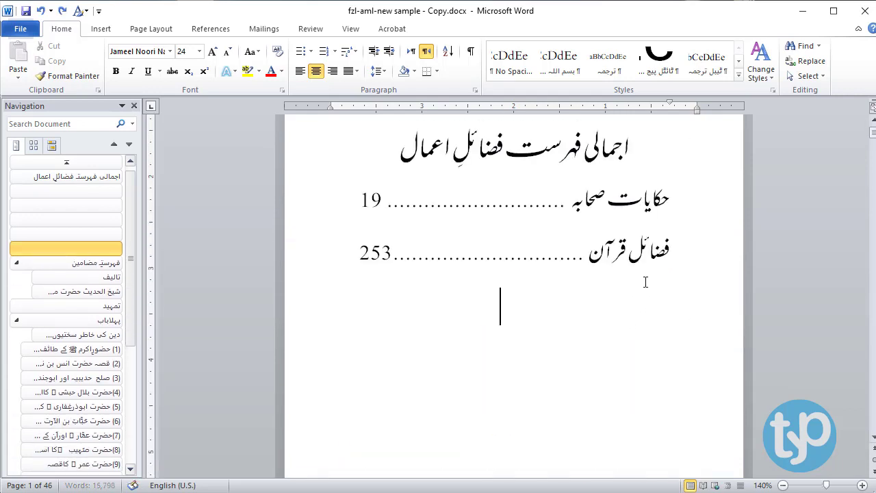
key("ctrl+z")
key("ctrl+z")
key("ctrl+z")
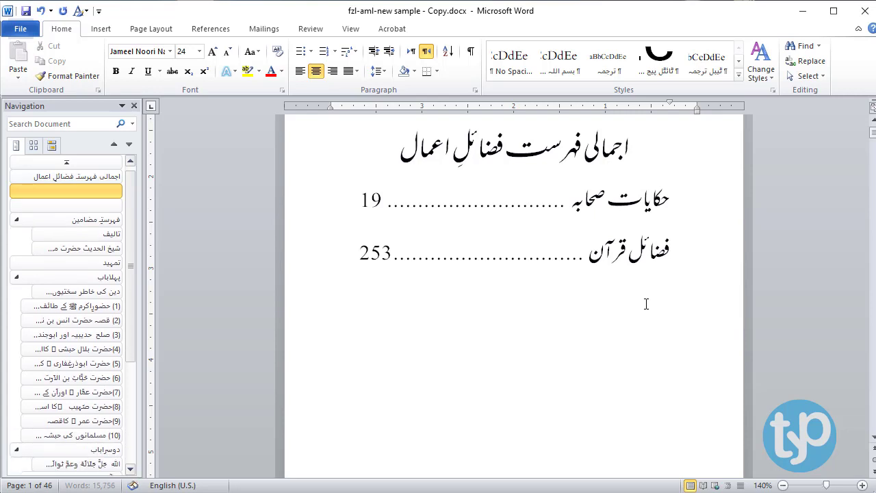
- Open the summary contents page's header for editing and compare the Section 1 and Section 2 header and footer labels
scroll(561, 313, "up", 3)
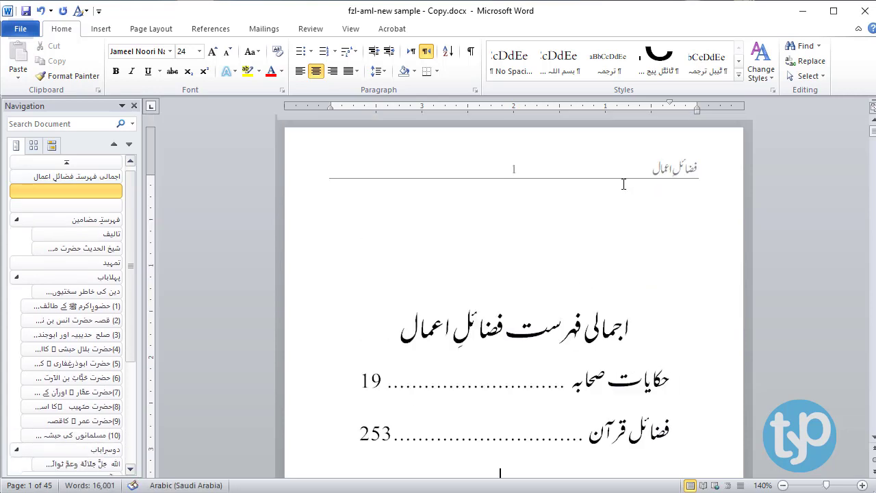
scroll(637, 327, "down", 10)
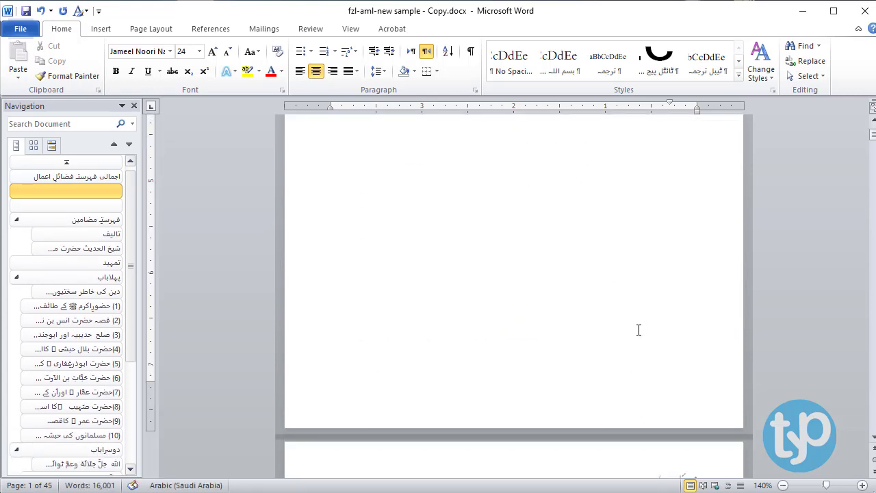
scroll(638, 330, "down", 4)
scroll(637, 334, "up", 8)
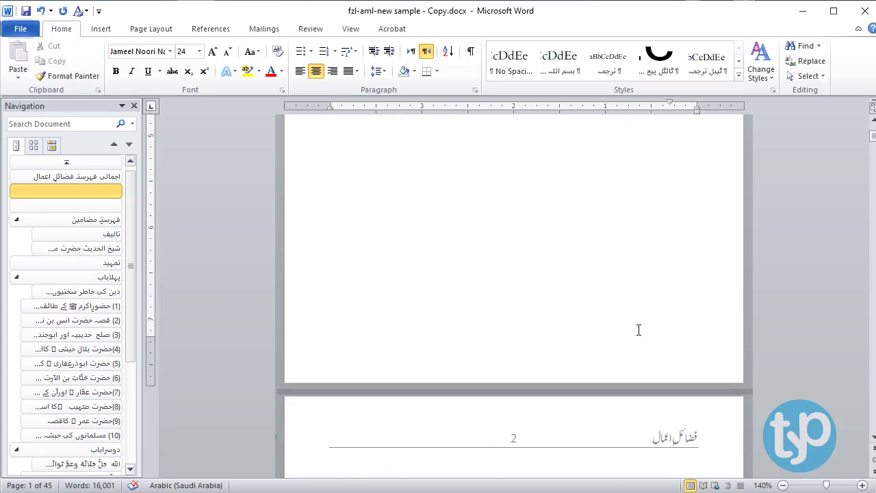
double_click(674, 173)
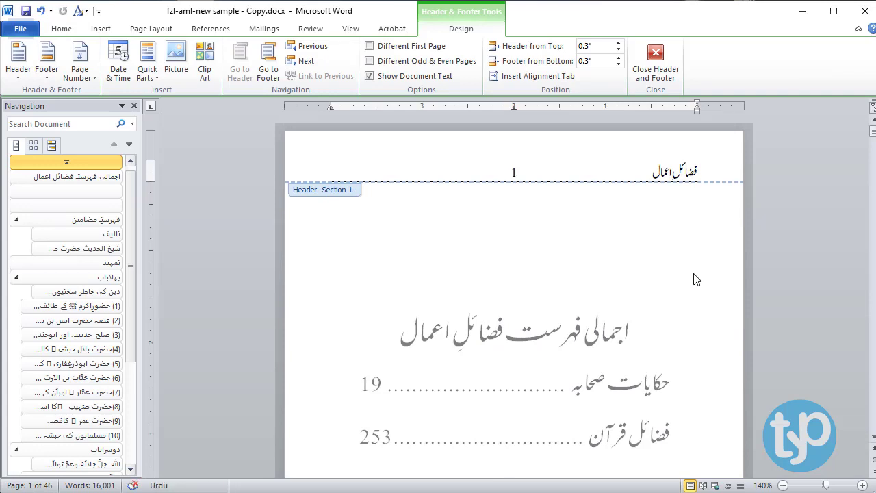
scroll(636, 357, "down", 9)
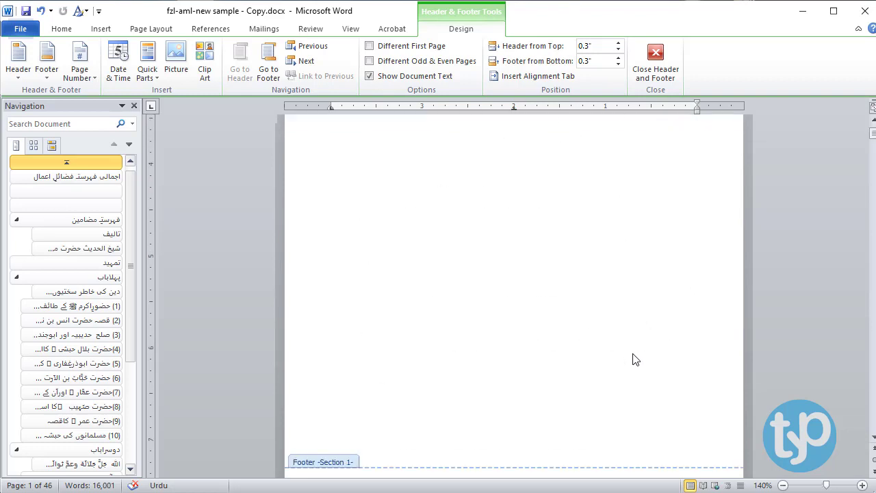
scroll(636, 359, "down", 2)
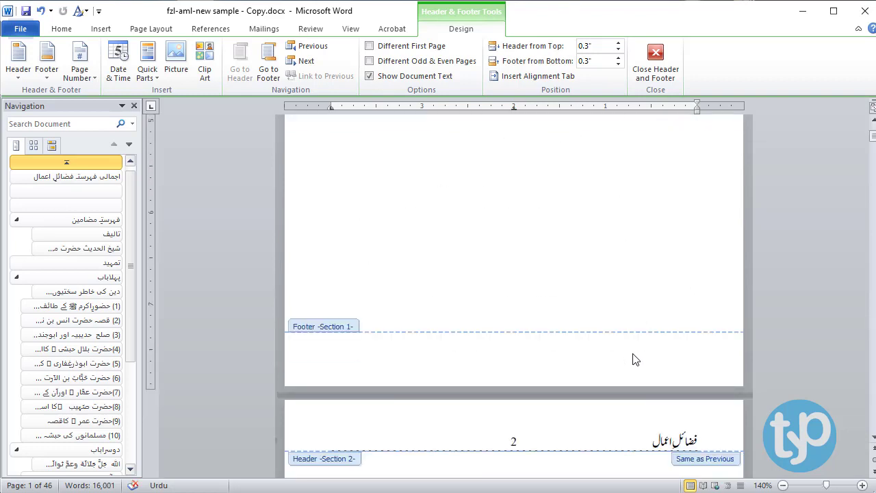
scroll(636, 359, "down", 2)
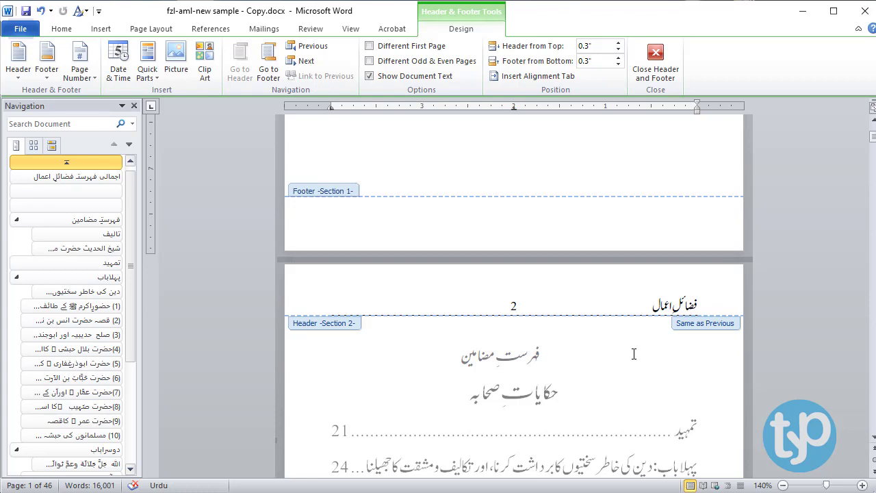
scroll(634, 354, "up", 12)
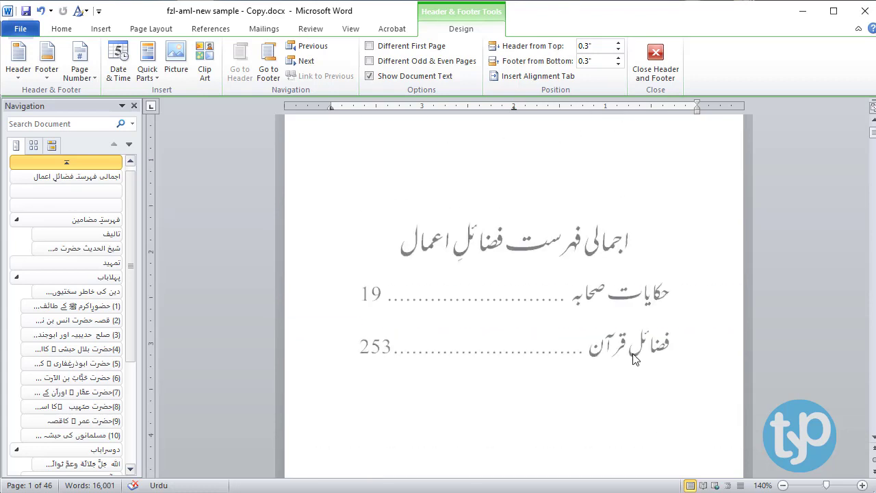
scroll(634, 354, "up", 3)
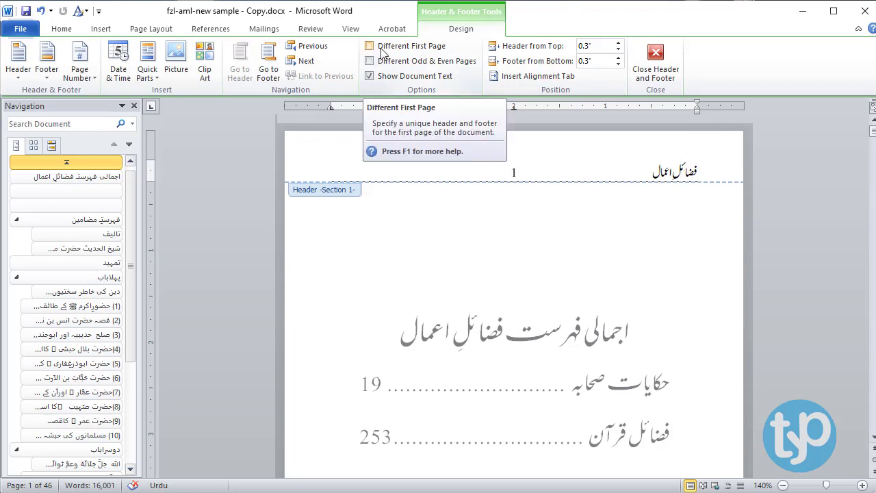
- Enable Different First Page for the Section 1 header, return to the body text and check the summary contents page
left_click(416, 46)
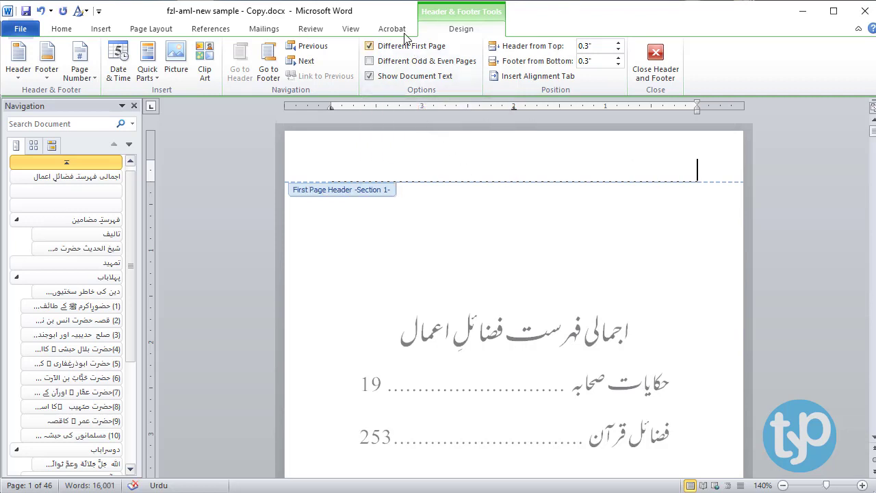
double_click(542, 216)
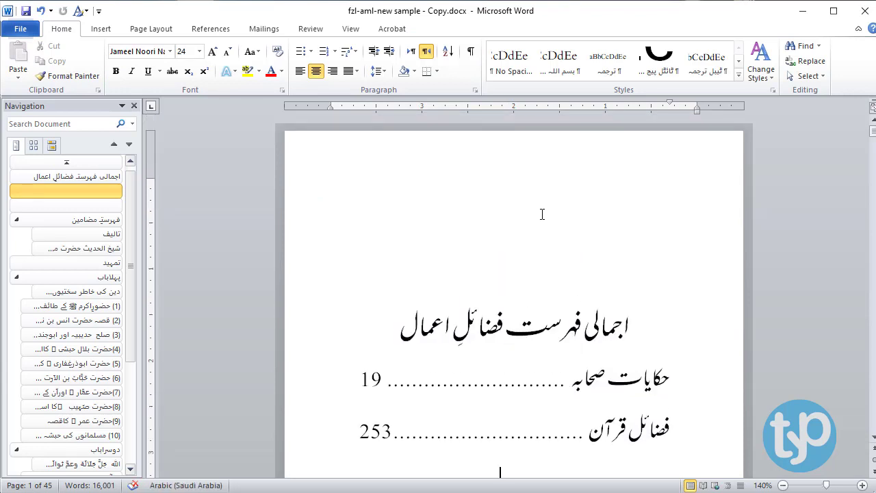
scroll(542, 215, "down", 10)
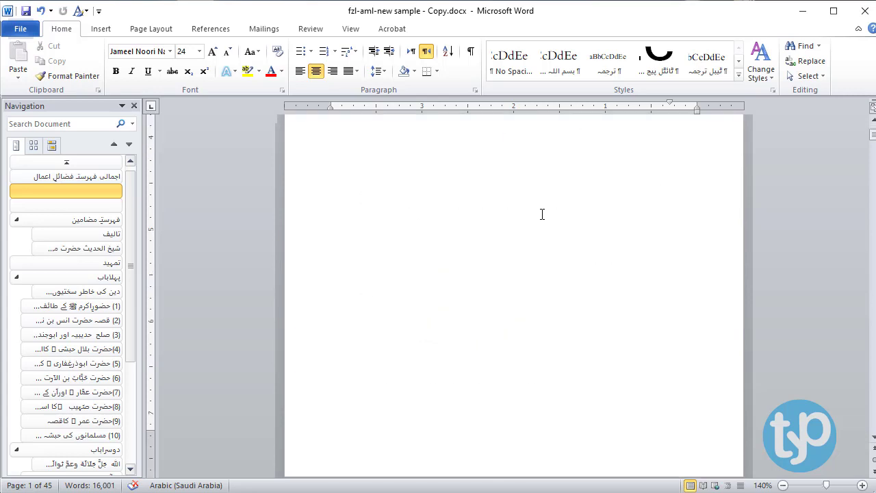
scroll(560, 260, "up", 10)
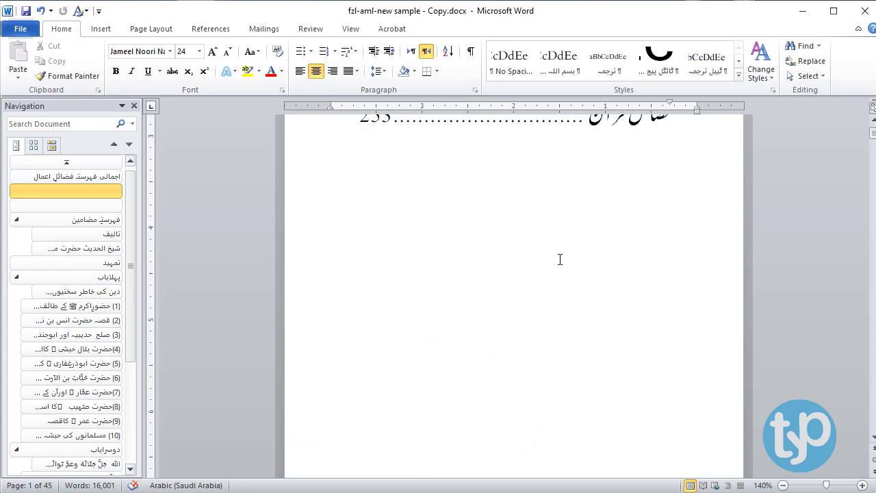
- Reopen the summary contents page's header to check its Different First Page option, and return to the body text
left_click(572, 232)
scroll(621, 287, "down", 4)
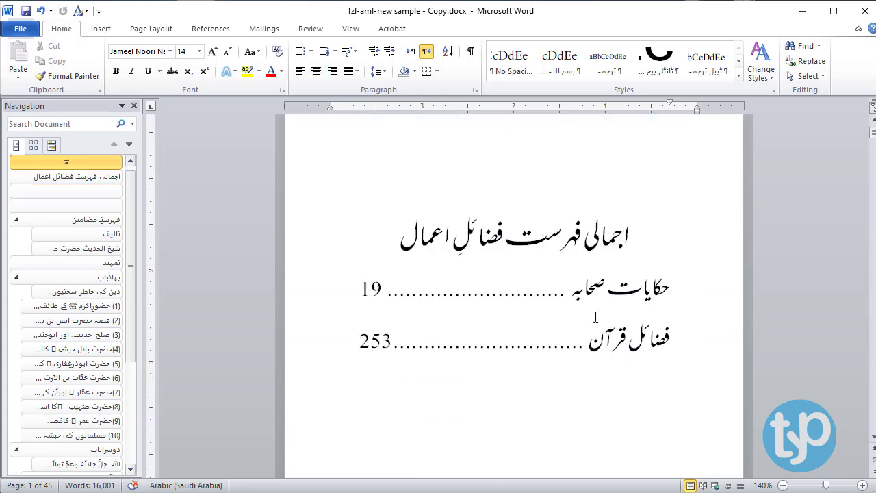
left_click(542, 363)
scroll(542, 365, "up", 3)
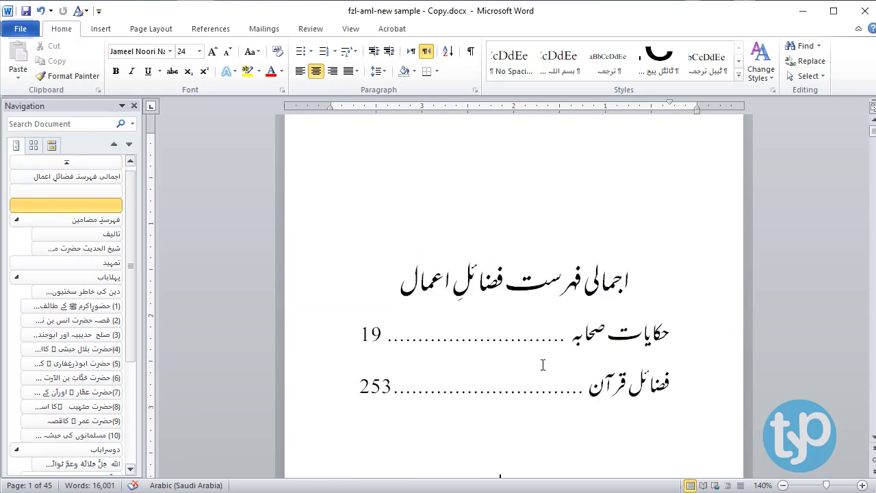
key("Up")
key("Up")
key("Up")
scroll(638, 223, "up", 1)
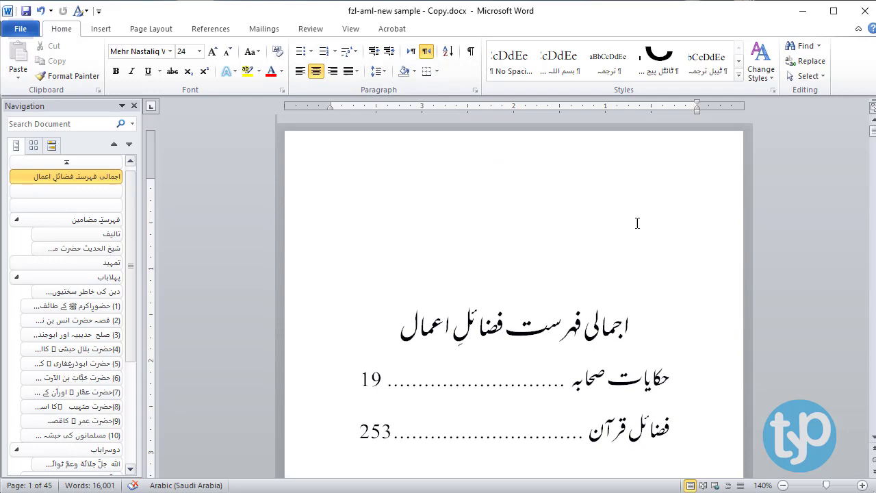
double_click(647, 145)
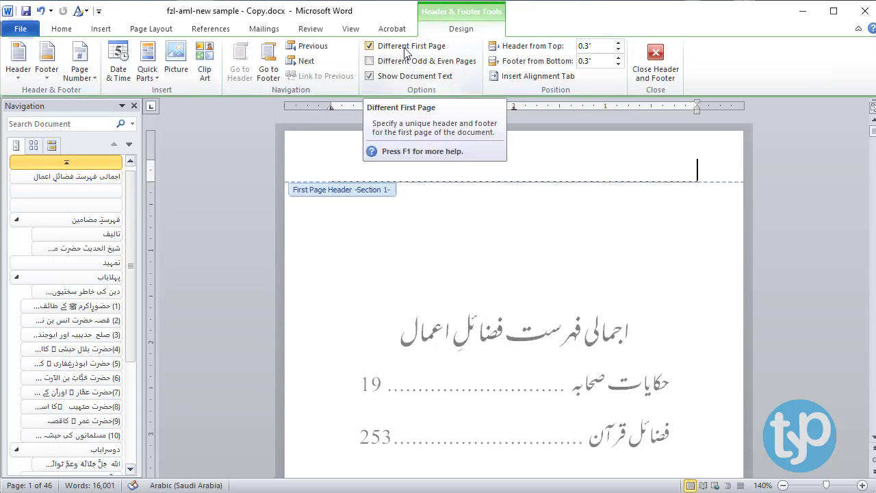
double_click(684, 194)
- Examine the detailed contents page after the section break, including its page header and contents entries
scroll(624, 362, "down", 10)
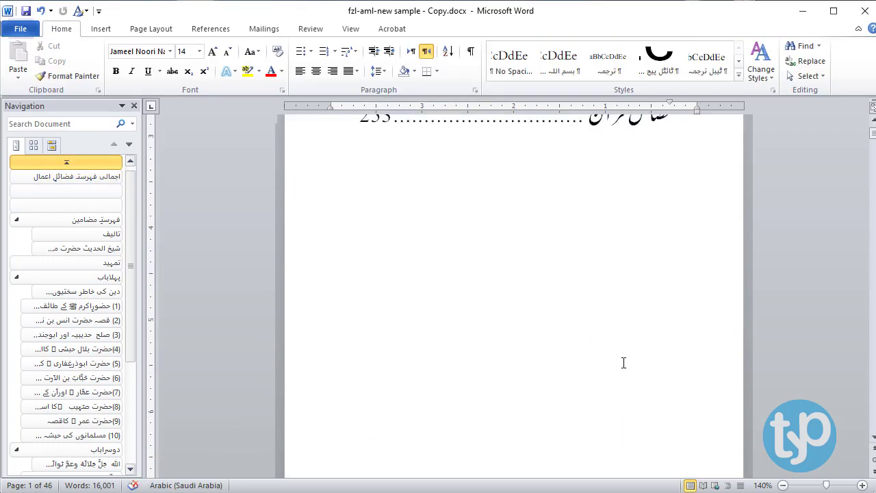
scroll(623, 363, "up", 3)
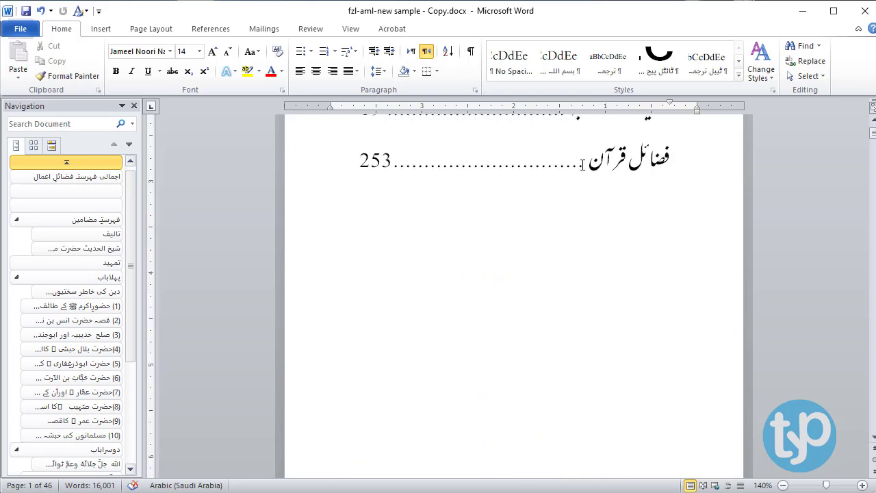
triple_click(583, 163)
scroll(710, 393, "up", 1)
scroll(709, 394, "down", 3)
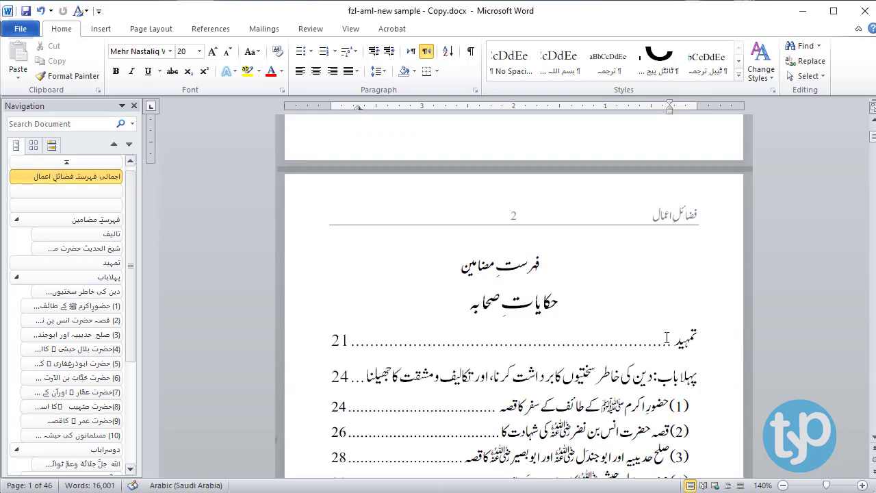
left_click(554, 299, "shift")
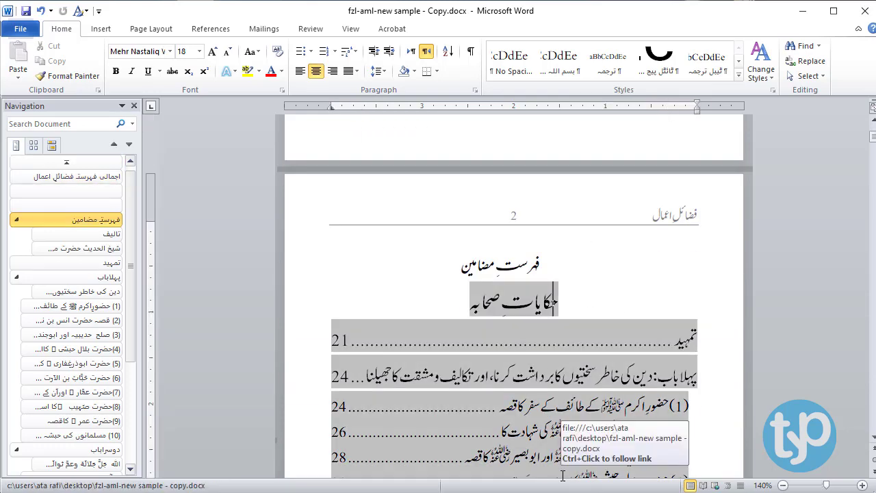
scroll(562, 475, "down", 3)
scroll(562, 475, "up", 3)
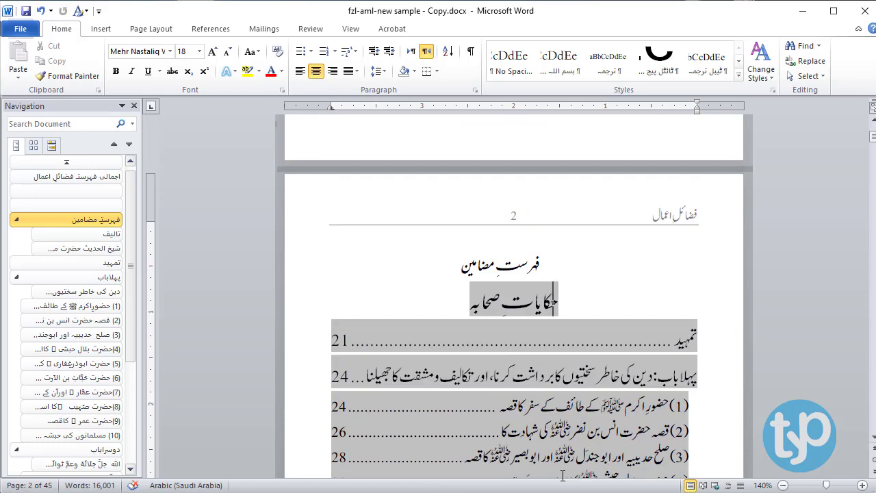
- Open the Section 2 header, place the cursor at its left end, and compare it with the Section 1 first-page header
double_click(458, 219)
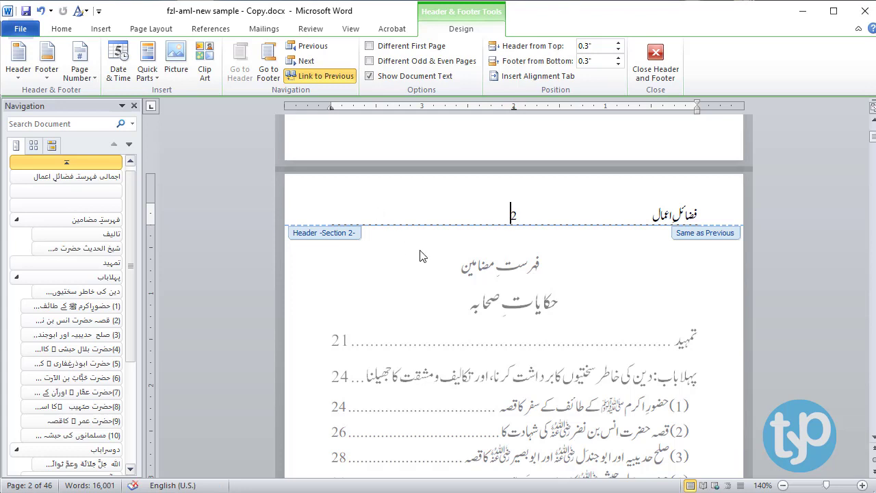
left_click(333, 213)
double_click(520, 215)
left_click(342, 212)
scroll(526, 353, "up", 1)
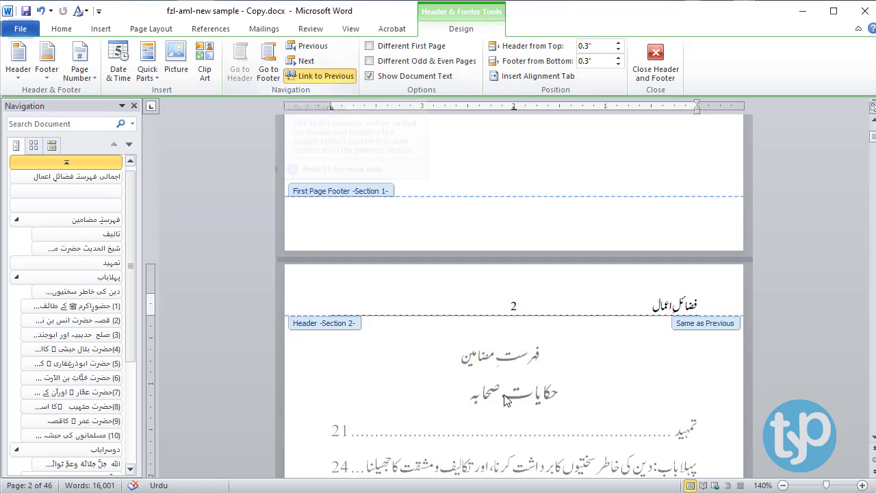
scroll(504, 397, "up", 10)
scroll(499, 418, "up", 3)
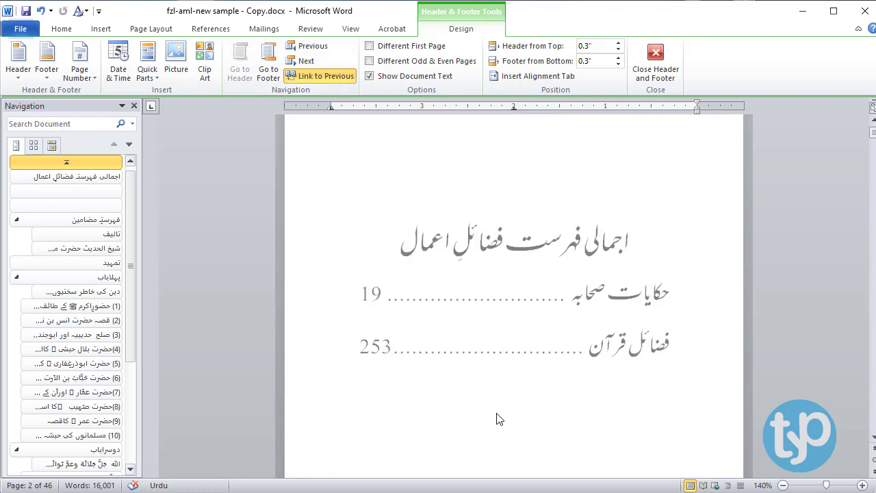
scroll(497, 419, "down", 8)
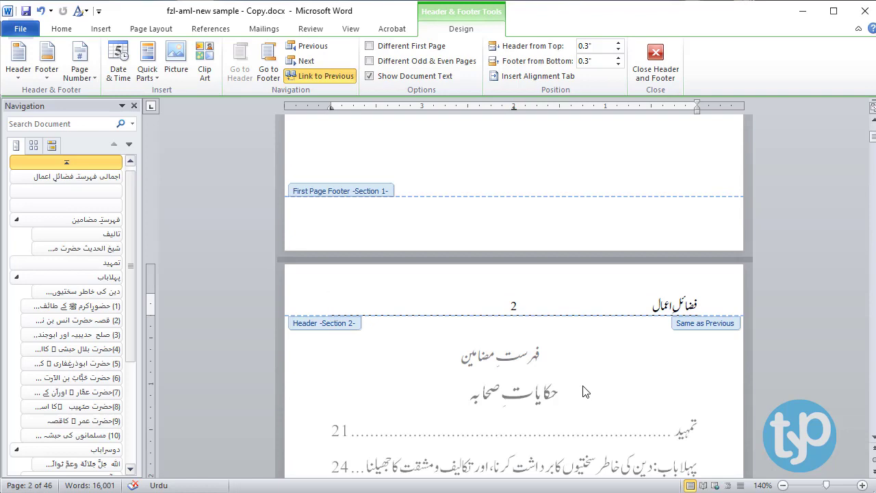
- Enter فہرست مضامین at the left end of the Section 2 header
key("alt+shift")
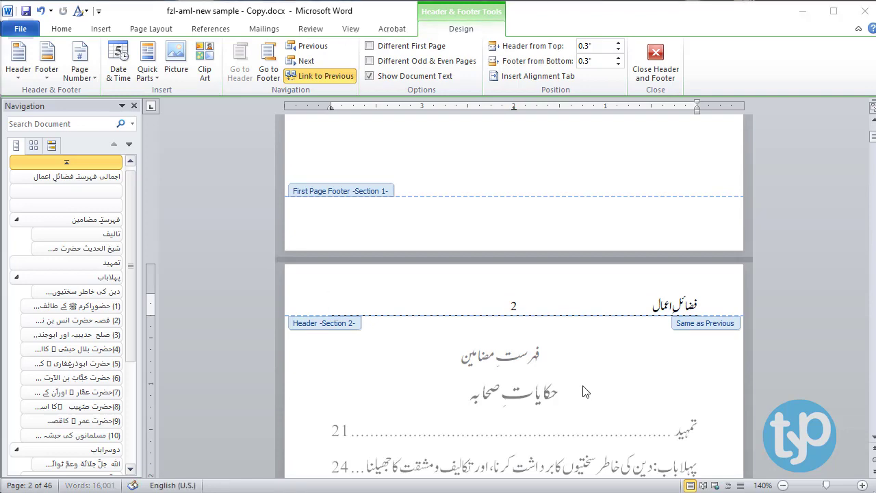
key("ctrl+o")
key("Escape")
type("ف")
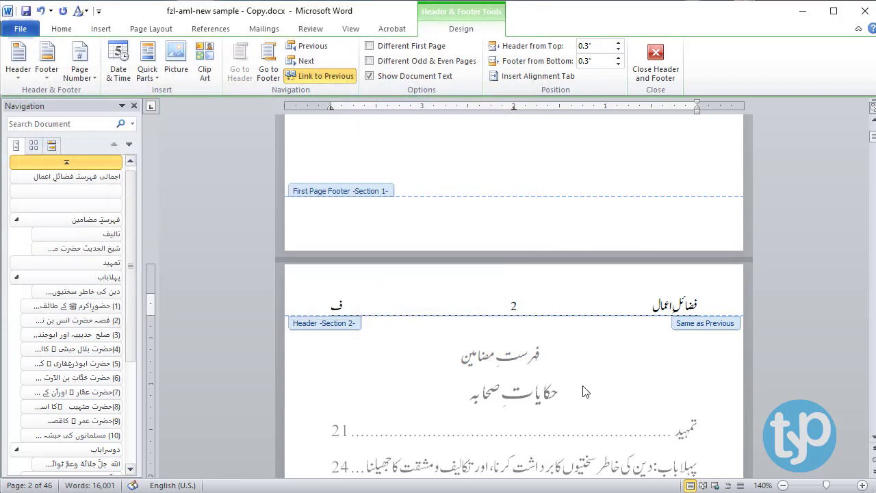
type("ہرست مضامین")
- Enable Different First Page for the Section 2 header and compare the first-page headers of both sections
scroll(502, 288, "up", 15)
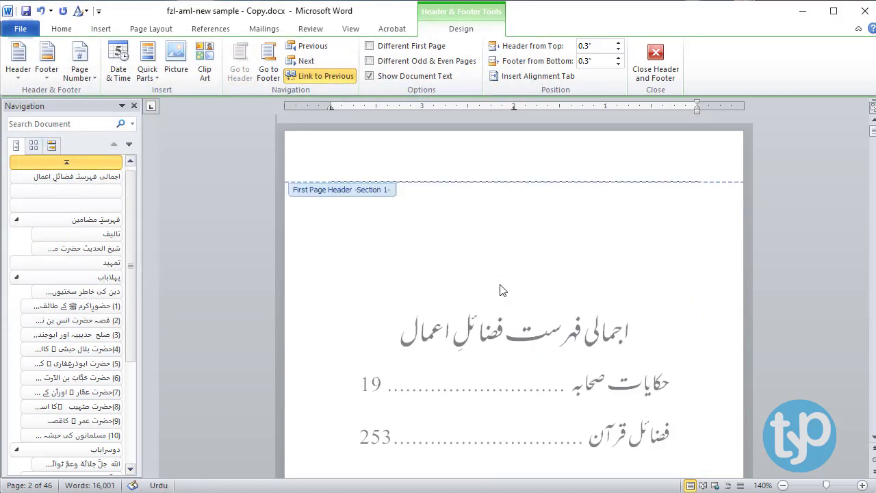
left_click(427, 54)
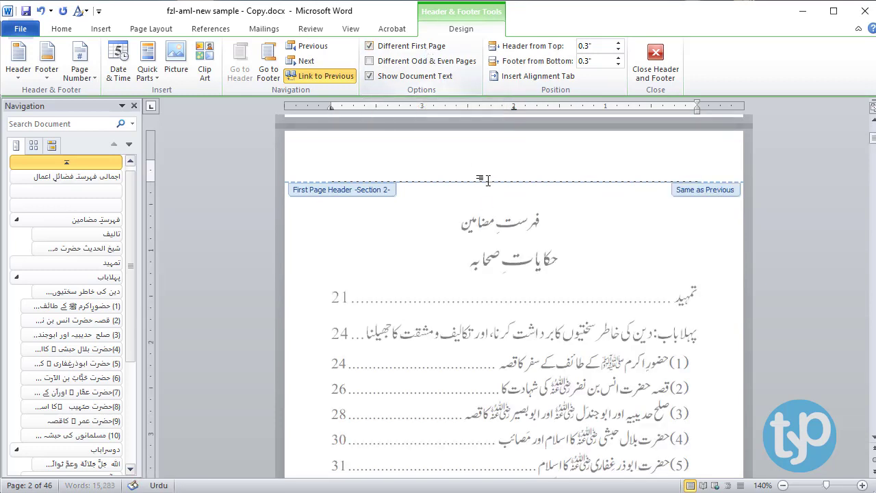
scroll(513, 251, "up", 15)
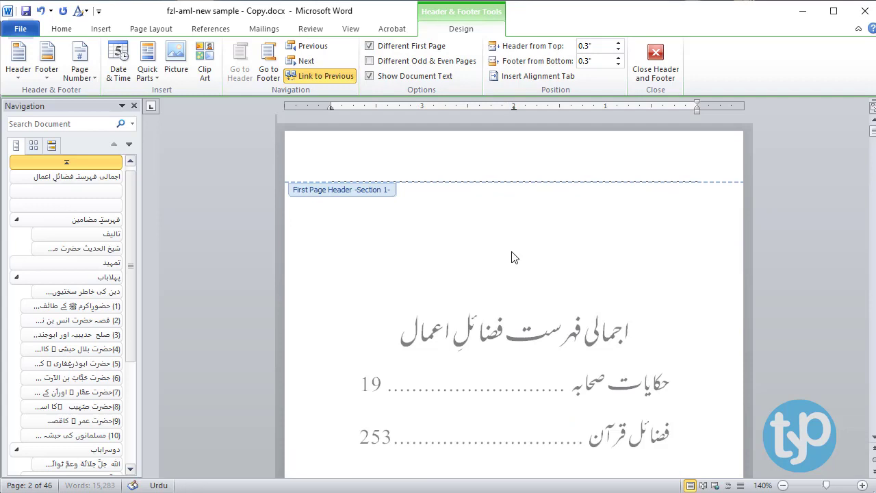
scroll(513, 255, "down", 15)
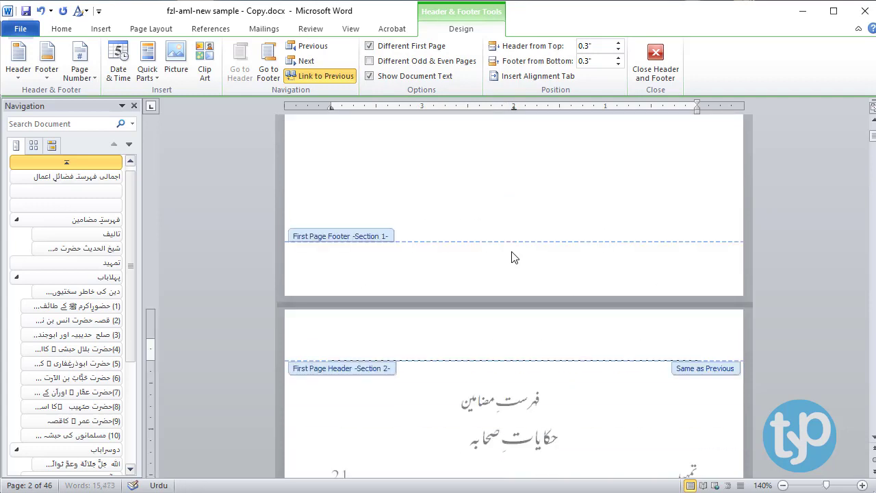
- Disable Different First Page for the Section 2 header and for the Section 1 header
left_click(427, 48)
scroll(502, 287, "up", 10)
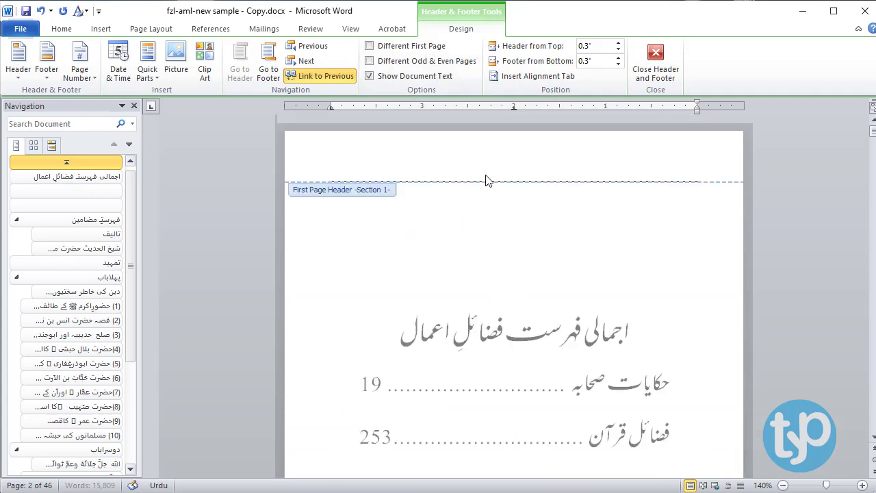
left_click(487, 180)
left_click(428, 48)
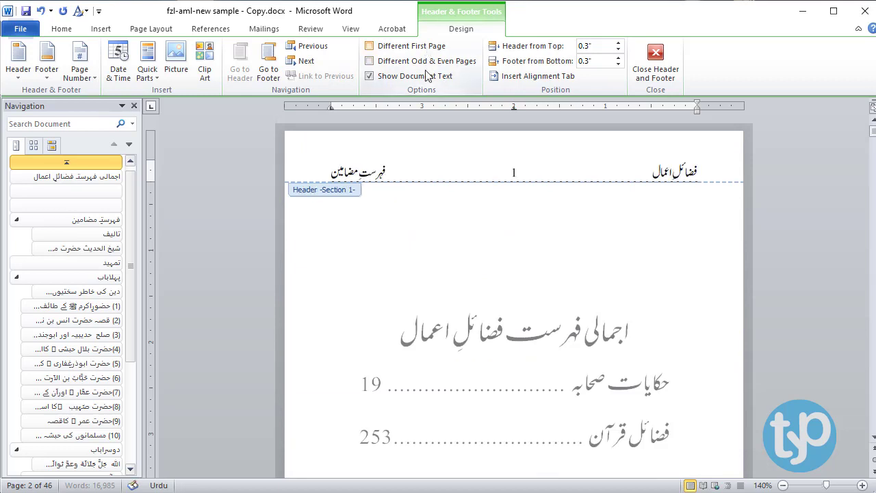
- Compare the regular header text of Section 1 with that of Section 2
scroll(404, 336, "up", 5)
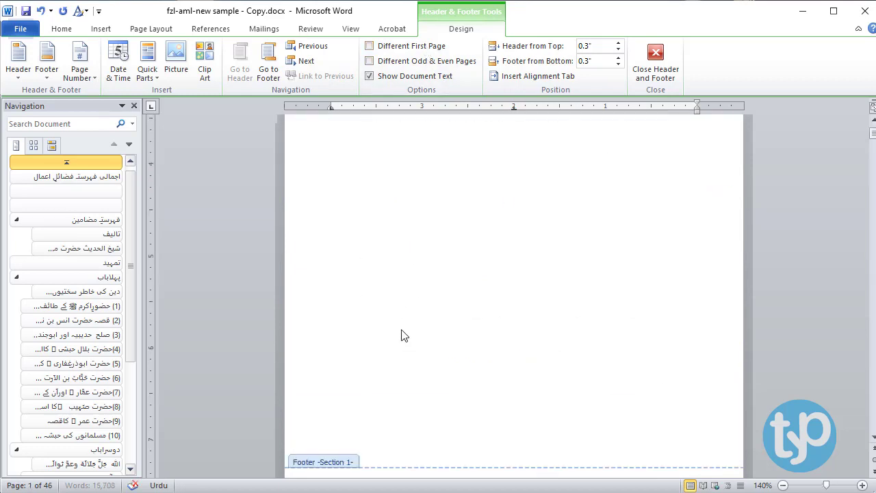
scroll(404, 335, "down", 5)
left_click(358, 350)
scroll(382, 376, "up", 13)
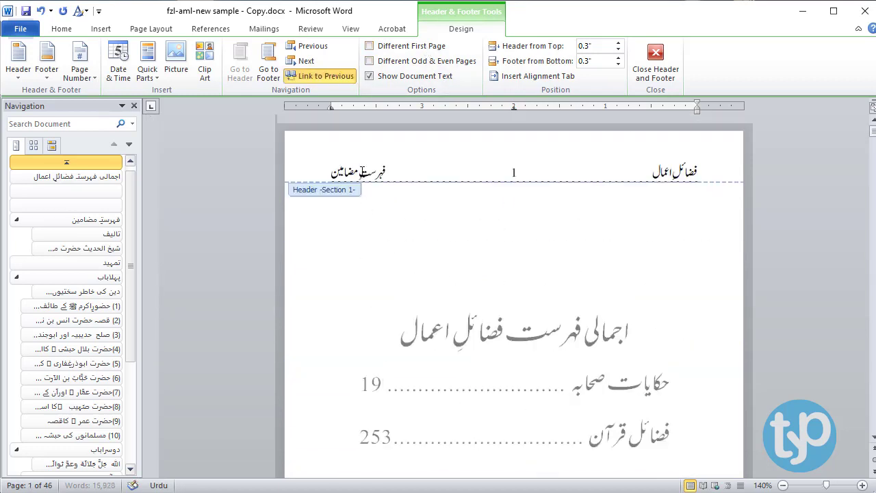
left_click(361, 169)
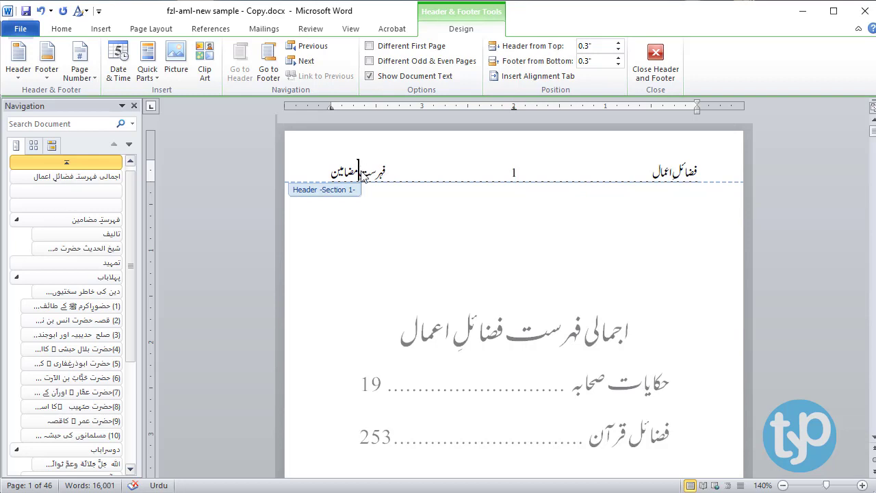
scroll(360, 172, "down", 10)
left_click(359, 267)
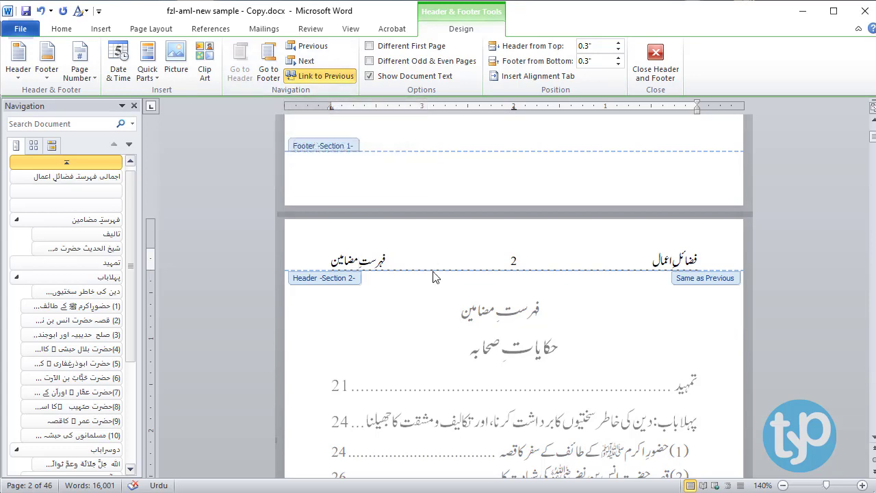
- Examine how the Section 2 header marked Same as Previous repeats the Section 1 header on the summary page
scroll(434, 273, "up", 3)
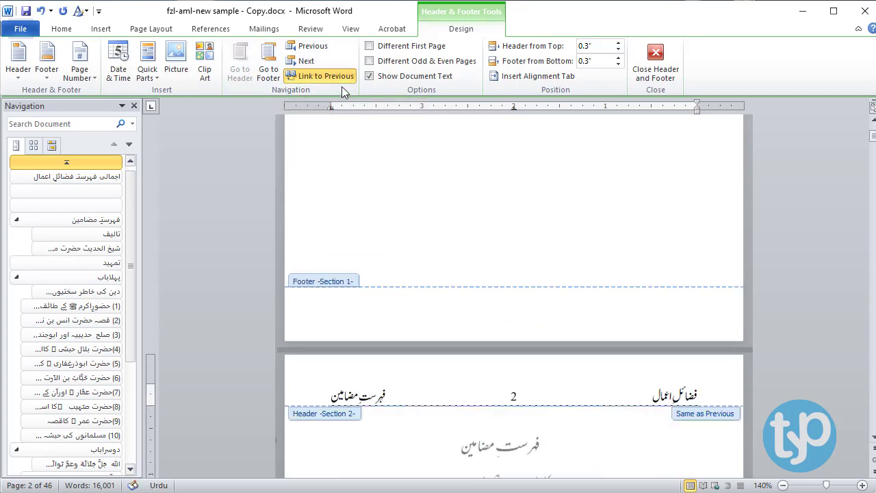
scroll(392, 306, "up", 15)
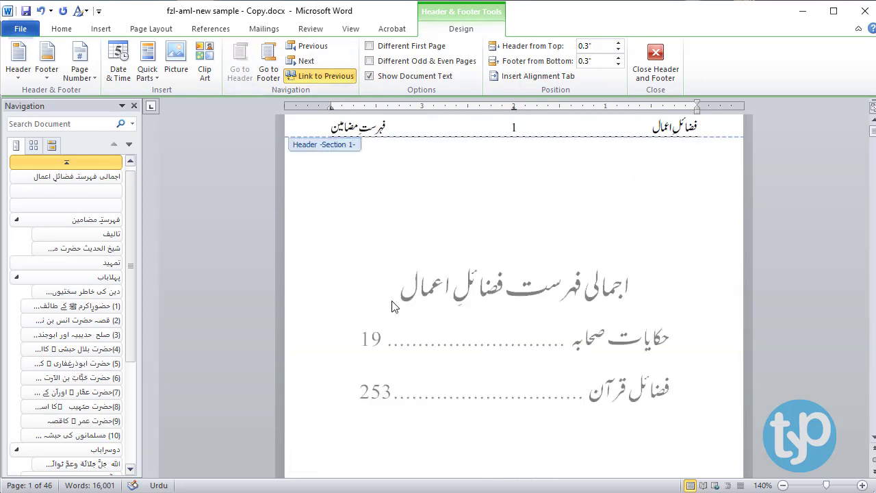
scroll(443, 282, "up", 1)
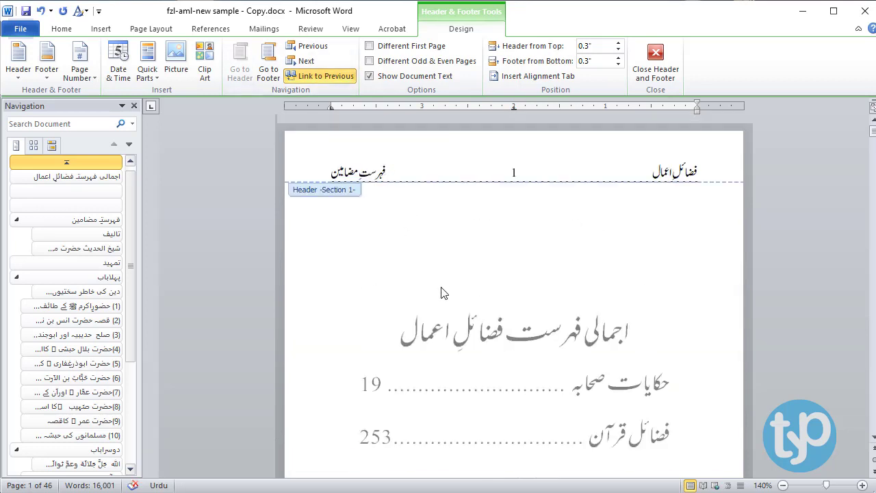
scroll(442, 290, "down", 15)
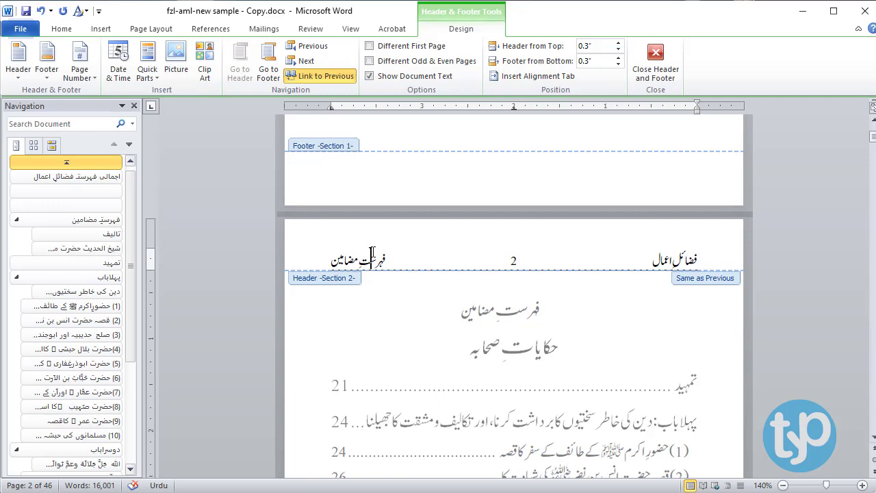
scroll(383, 315, "up", 7)
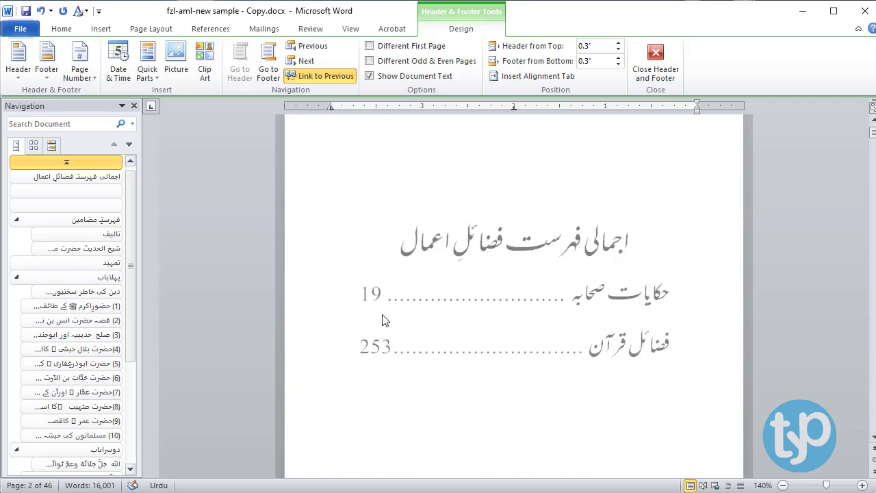
scroll(383, 316, "up", 2)
left_click(370, 154)
scroll(419, 413, "down", 5)
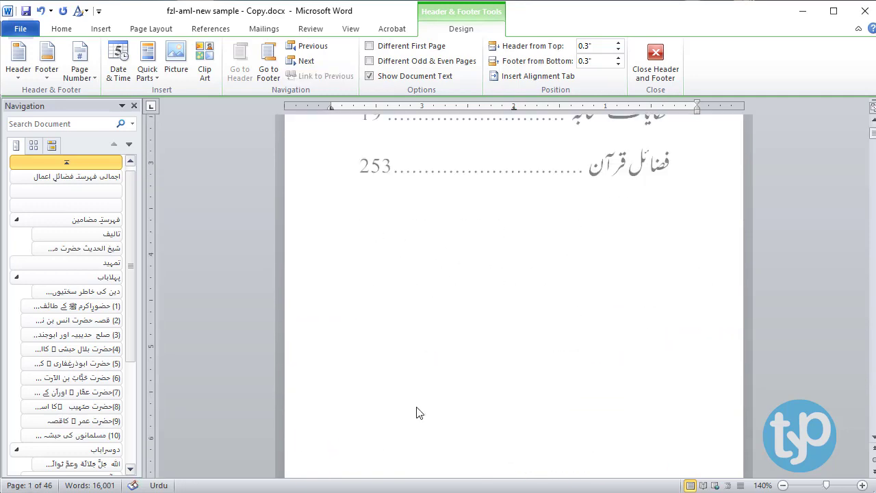
scroll(411, 397, "down", 3)
- Turn off Link to Previous for the Section 2 header and check the headers of both sections
left_click(365, 442)
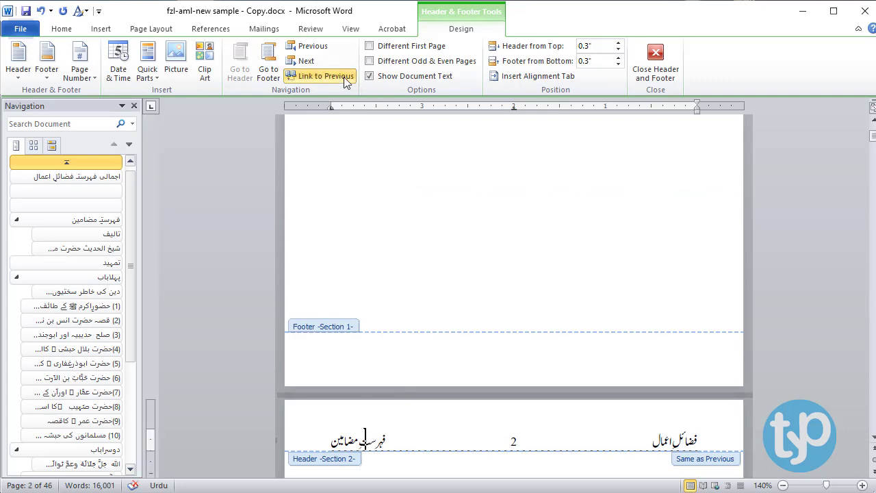
left_click(345, 77)
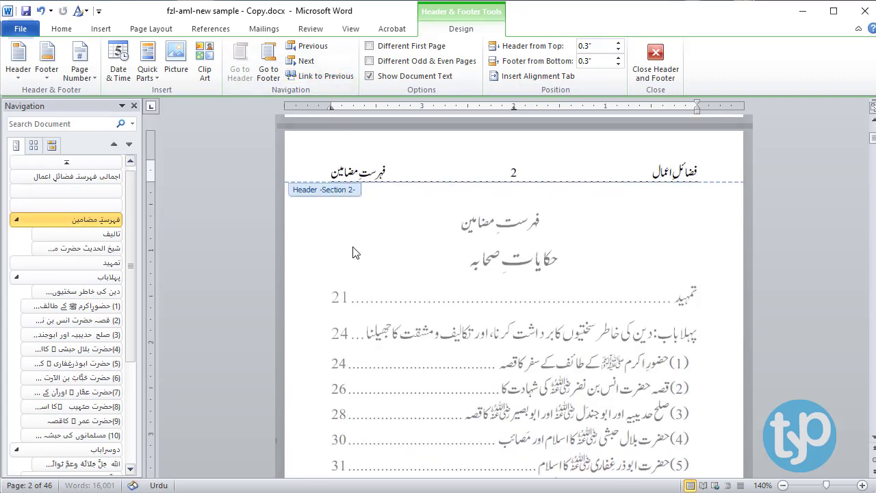
scroll(375, 308, "up", 2)
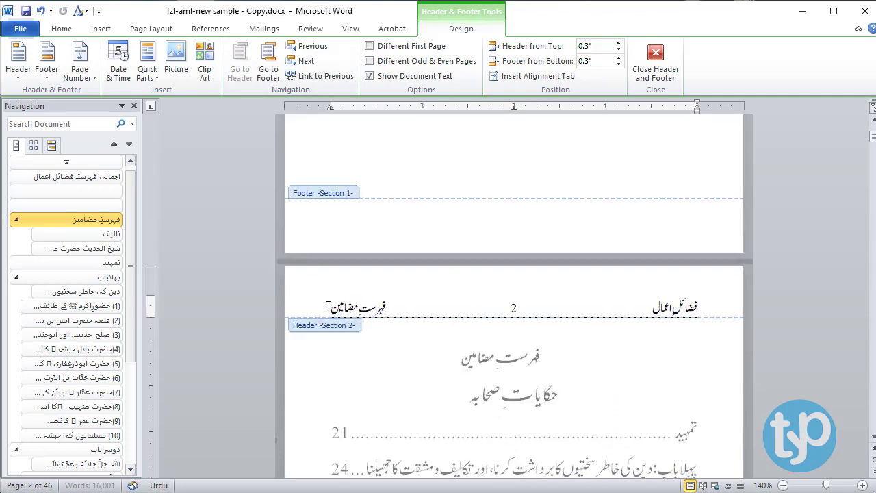
scroll(403, 431, "up", 10)
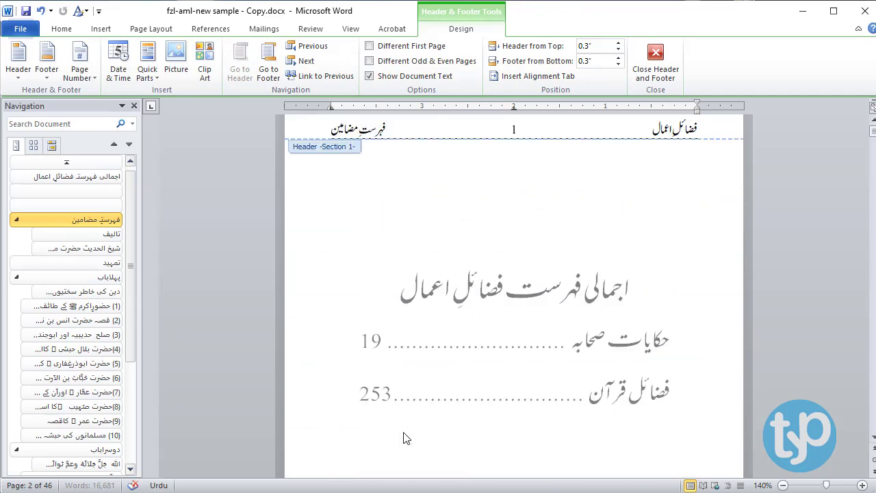
scroll(404, 438, "down", 10)
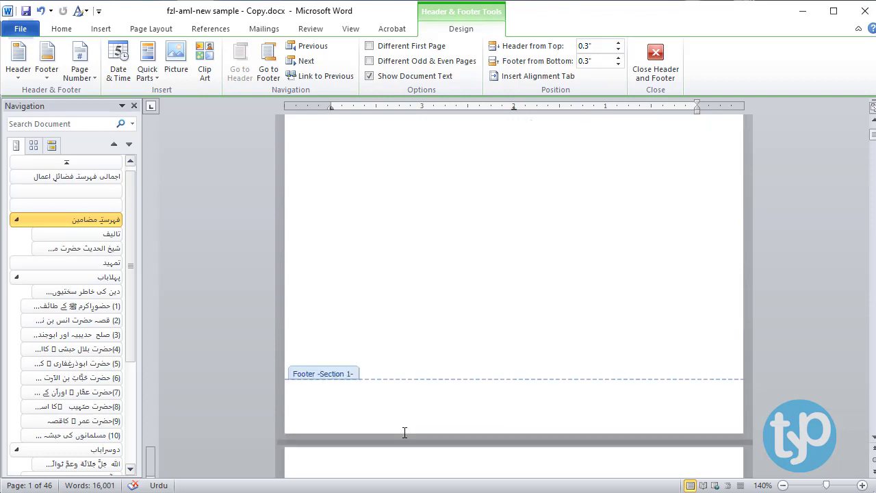
scroll(340, 423, "down", 3)
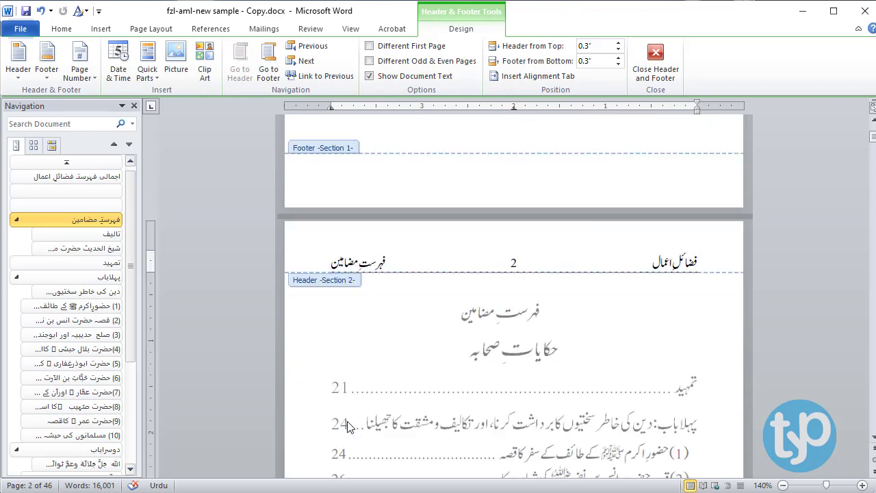
- Add فضائل اعمال after فہرست مضامین in the Section 2 header and compare it with the Section 1 header
type("فضائل اعمال")
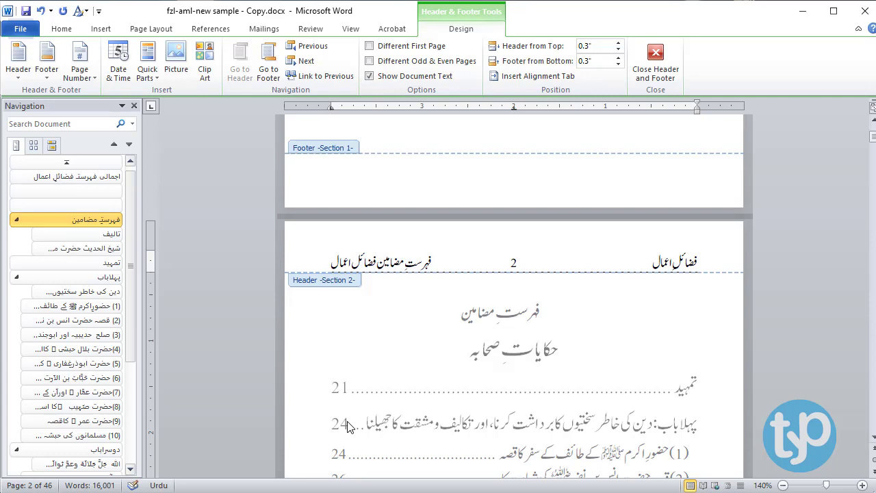
scroll(348, 426, "up", 12)
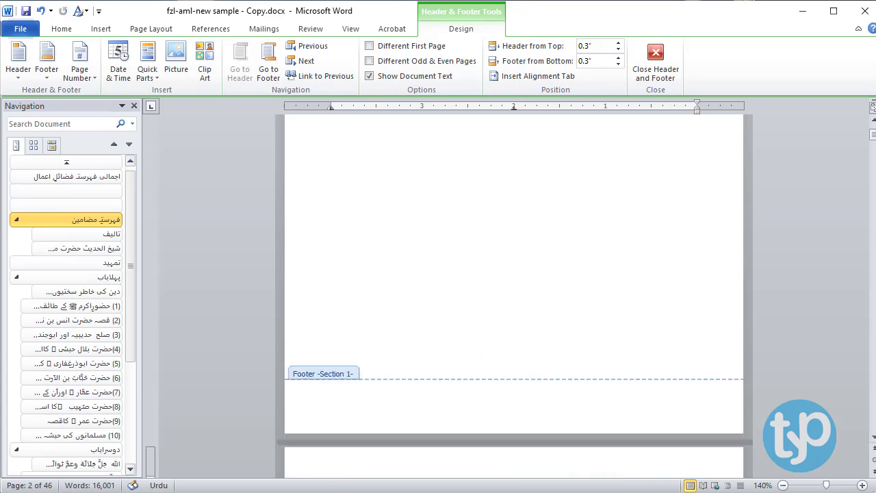
left_click(326, 197)
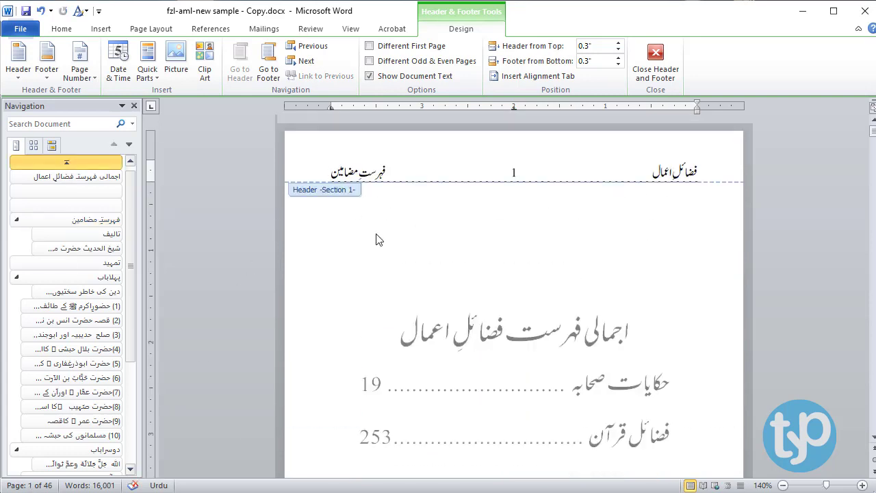
scroll(383, 304, "down", 10)
scroll(383, 328, "down", 5)
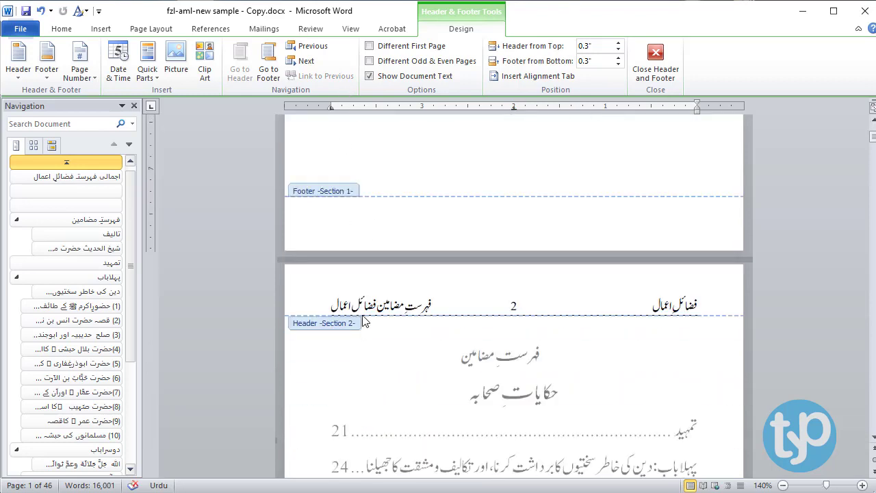
left_click(357, 304)
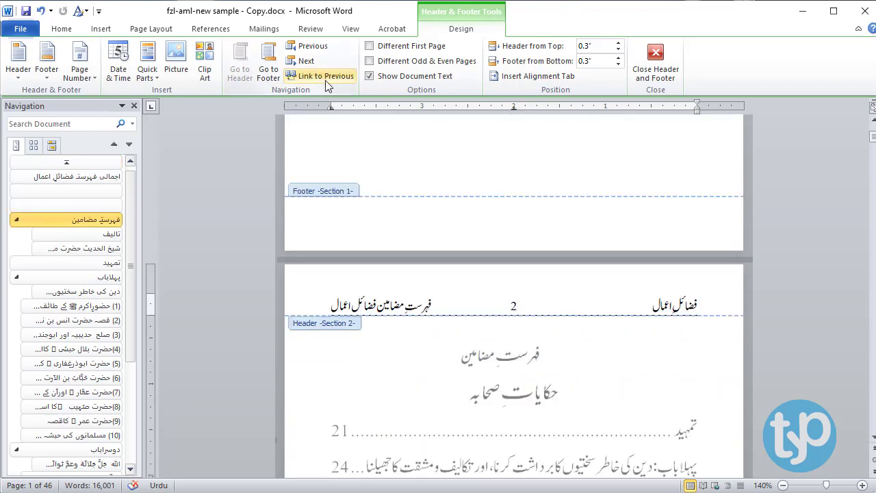
scroll(450, 369, "up", 15)
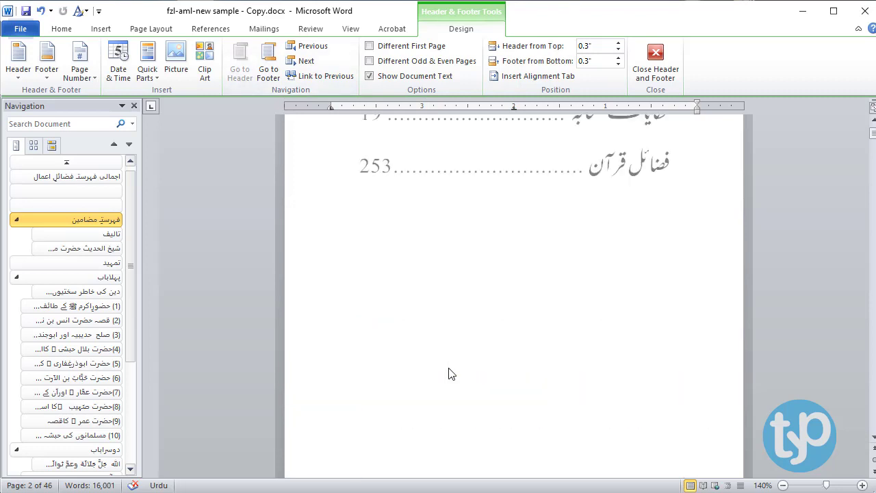
- Enable Different First Page for the Section 1 header, close header editing, and check the summary contents page
left_click(422, 167)
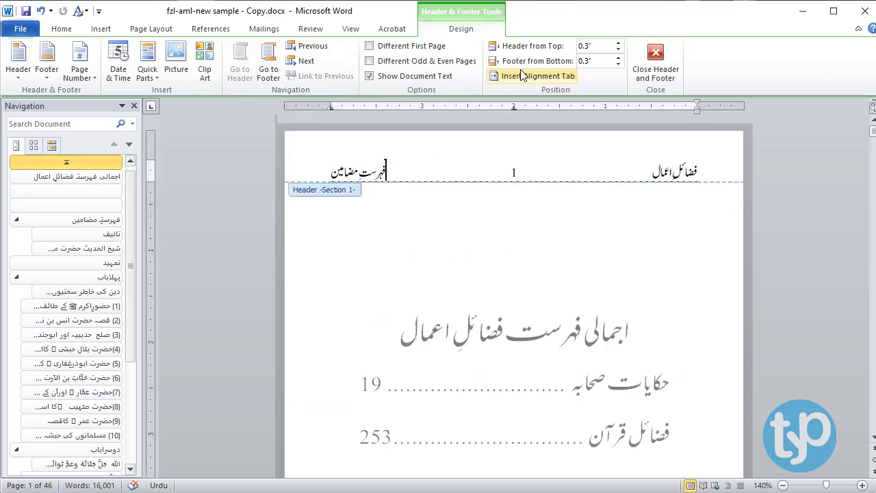
left_click(439, 48)
double_click(571, 294)
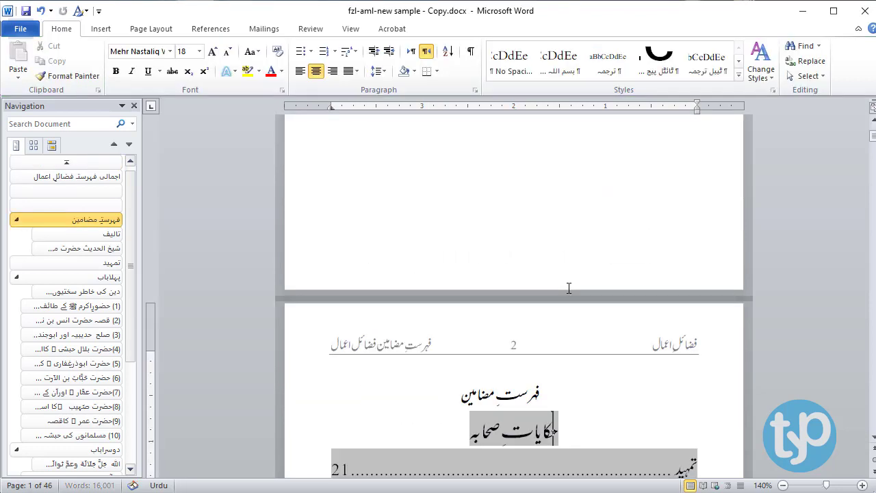
scroll(579, 358, "up", 10)
scroll(580, 358, "up", 3)
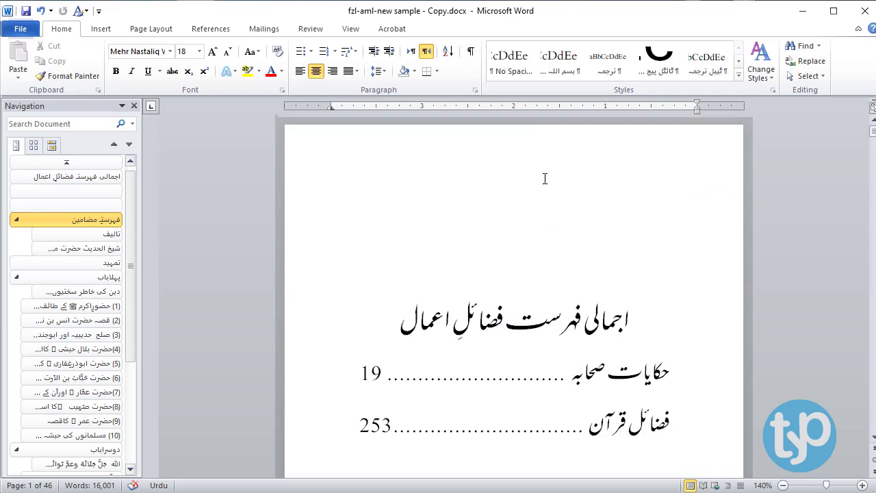
- Select the title حکایاتِ صحابہ below the three stars at the end of the detailed contents
scroll(643, 158, "down", 20)
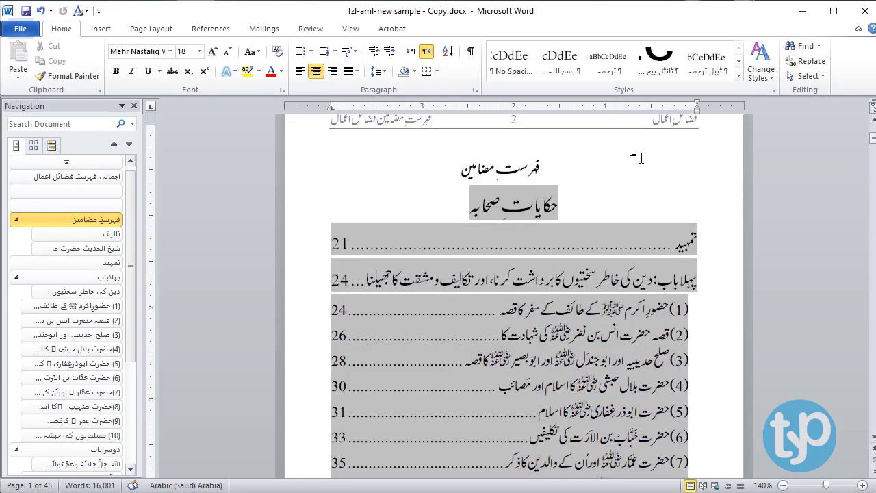
scroll(643, 158, "down", 3)
scroll(616, 206, "up", 2)
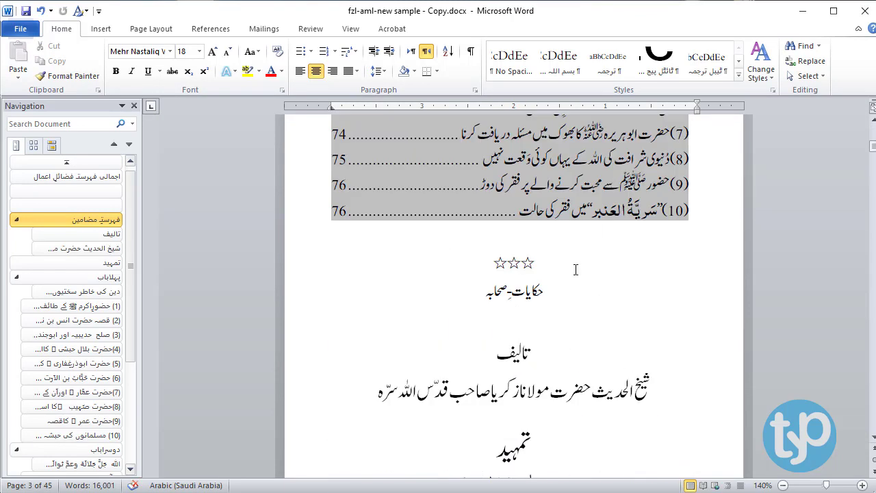
left_click(547, 293)
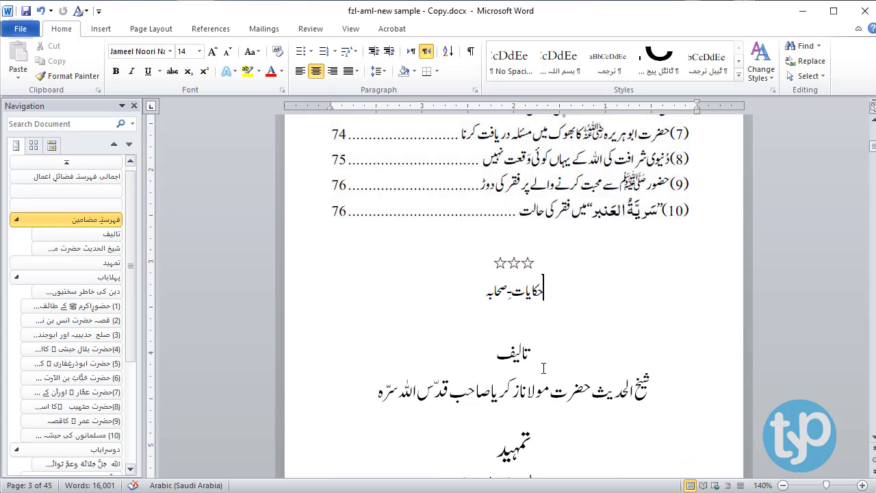
left_click(487, 298, "shift")
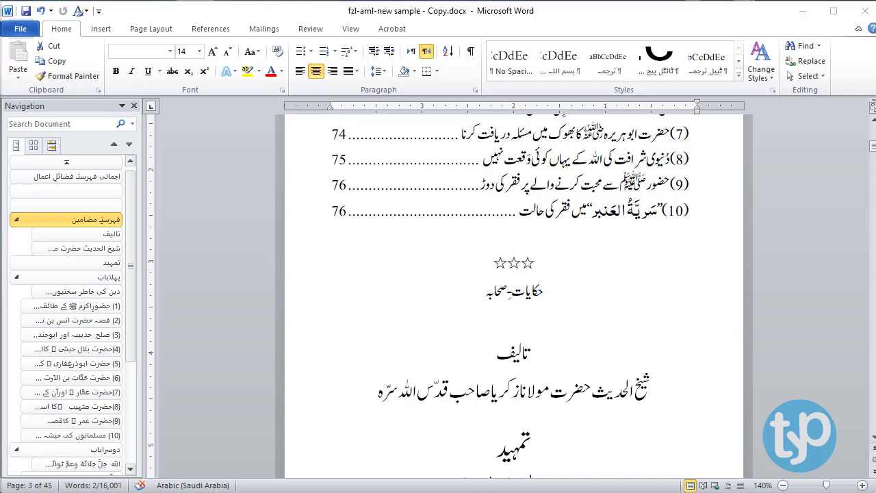
- Examine the separate حکایاتِ صحابہ title page in fzl-aml-new sample.docx and return to the Copy document
mouse_move(429, 471)
mouse_move(553, 463)
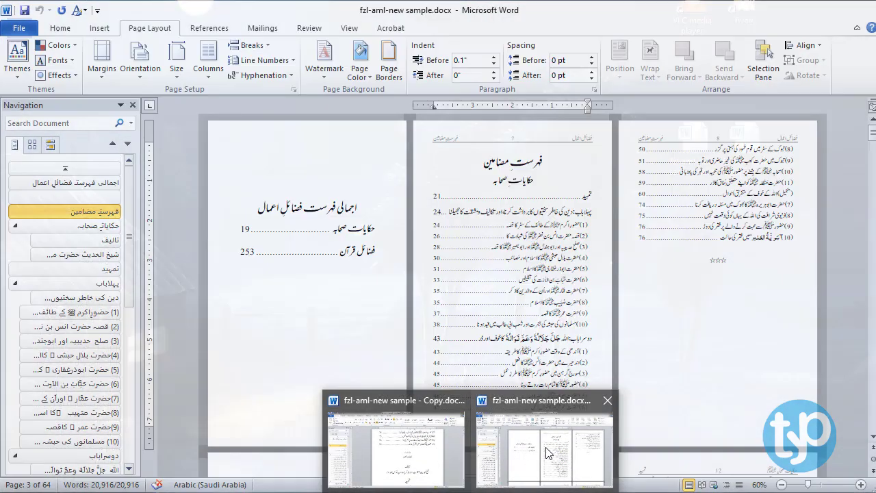
left_click(551, 460)
scroll(597, 372, "down", 3)
scroll(597, 372, "down", 1)
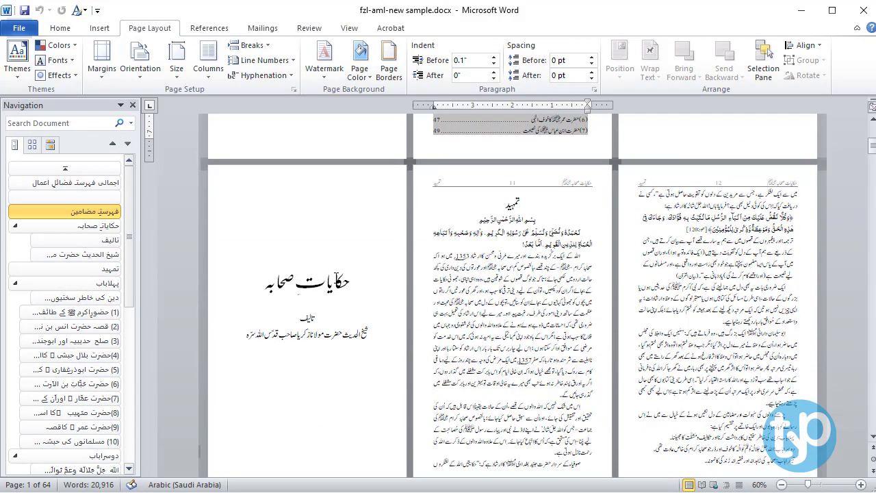
left_click(337, 293)
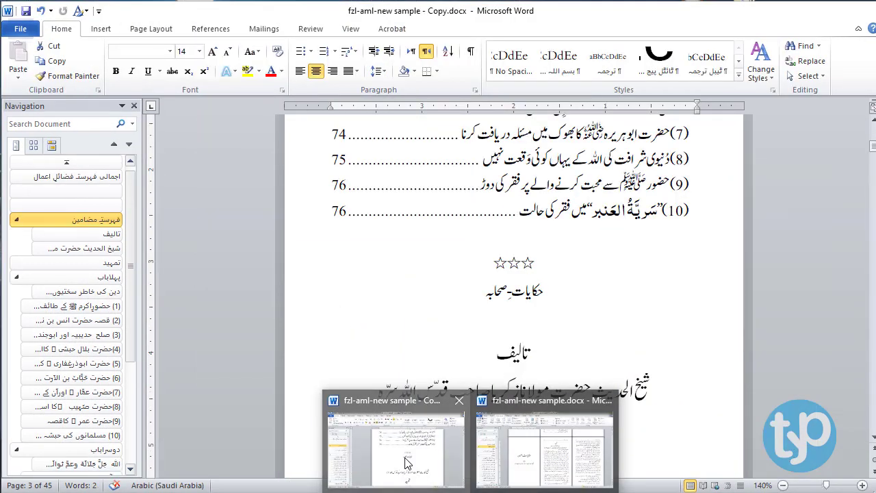
left_click(406, 463)
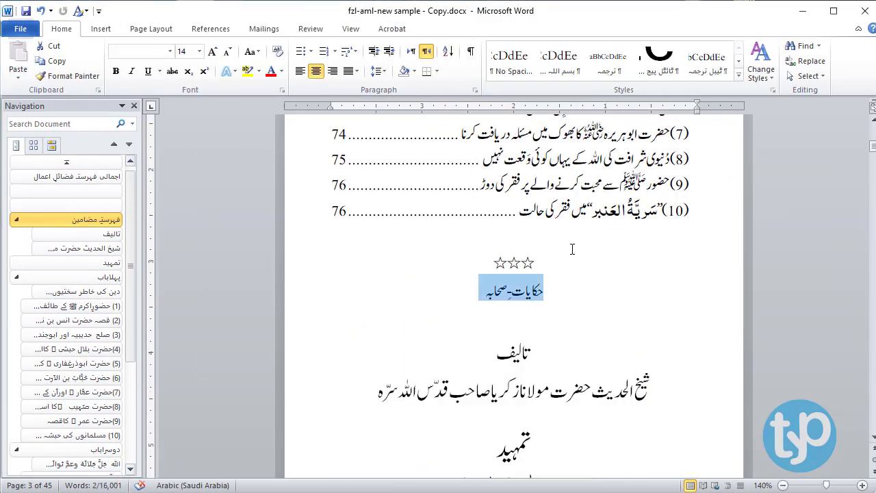
- Place the cursor before the title حکایاتِ صحابہ below the three stars and review the available section break types
left_click(548, 295)
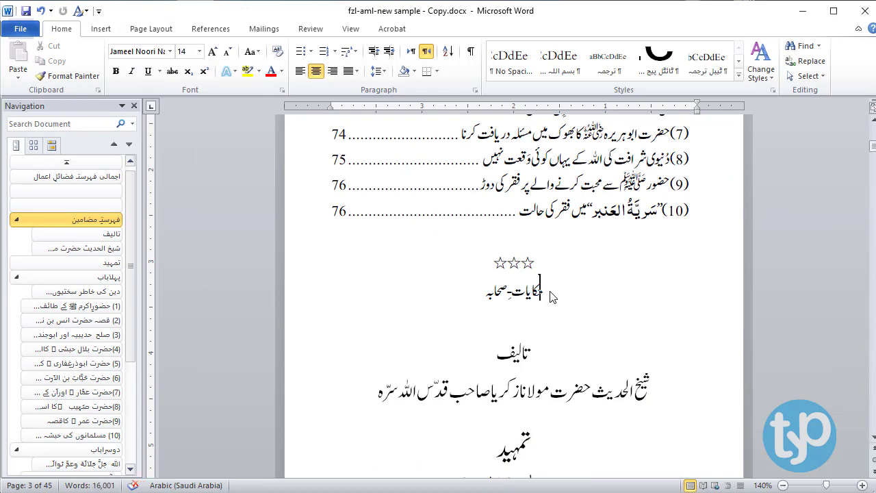
left_click(208, 31)
left_click(175, 31)
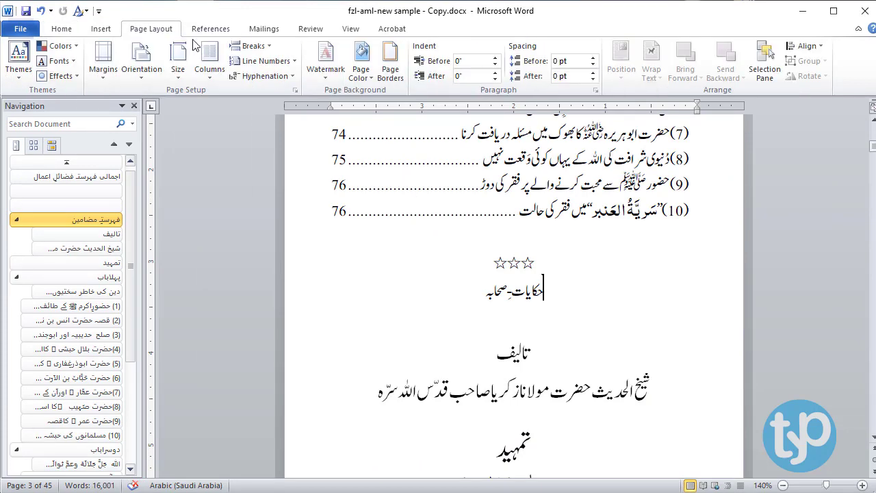
left_click(251, 45)
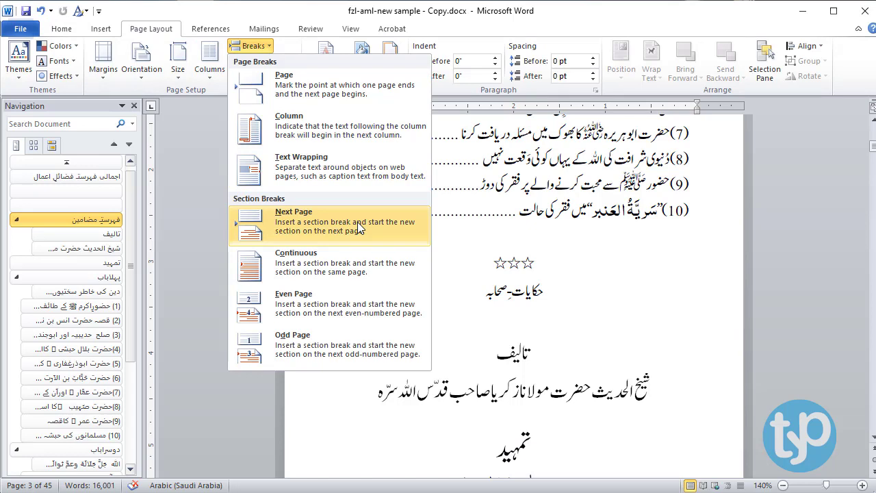
left_click(288, 342)
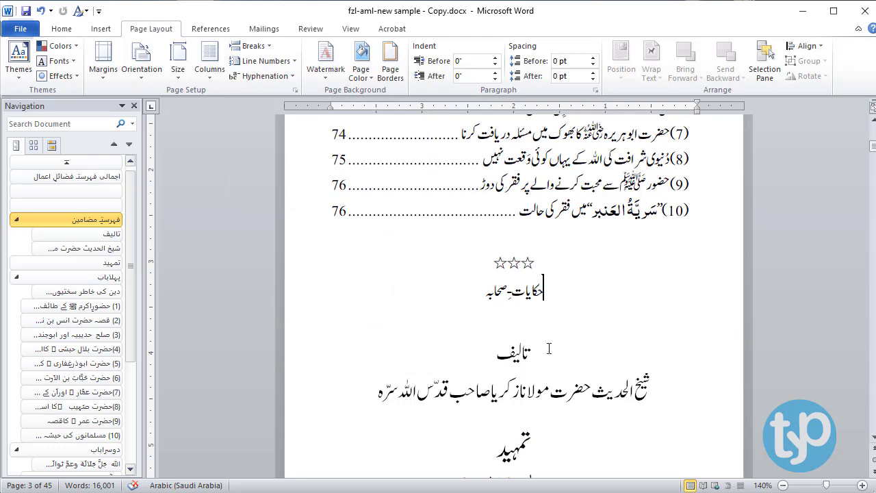
- Check the header page number on the last contents page and insert an Odd Page section break before the title حکایاتِ صحابہ
scroll(550, 343, "up", 3)
scroll(549, 349, "up", 3)
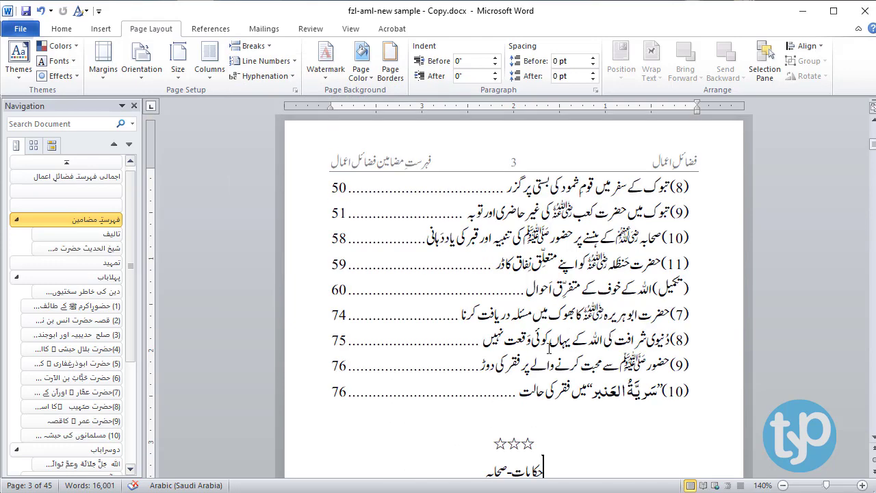
scroll(563, 425, "down", 4)
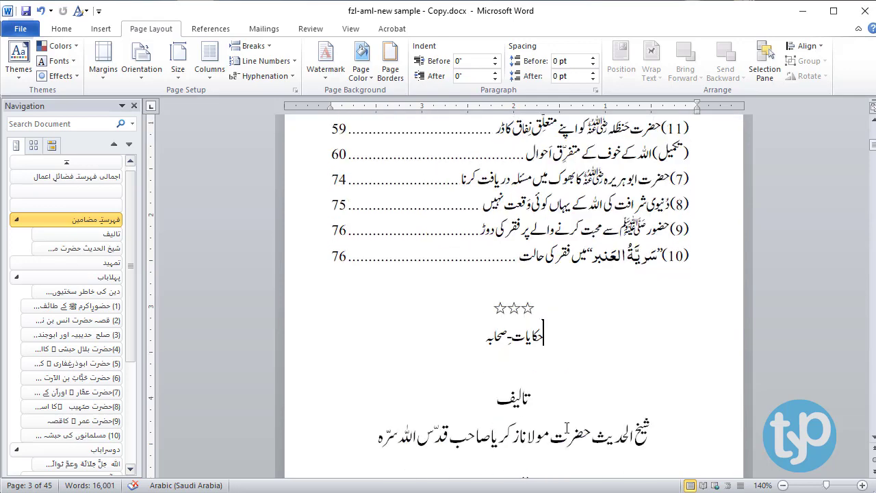
scroll(567, 428, "up", 9)
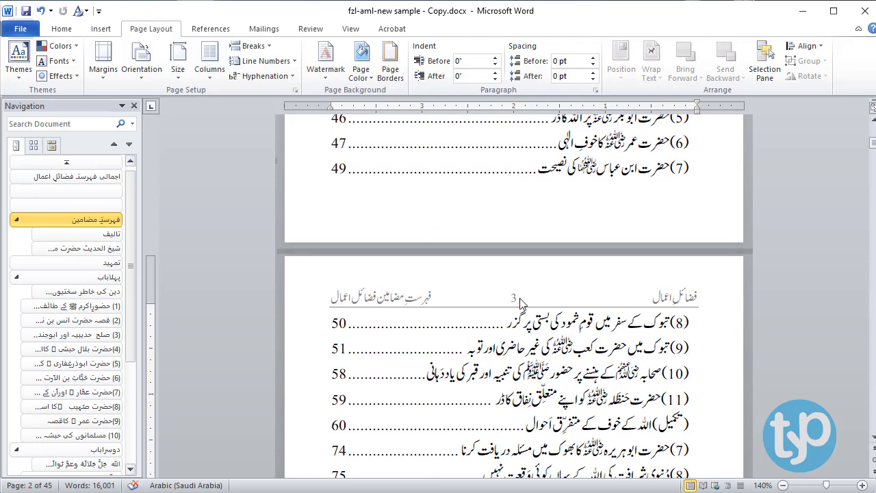
scroll(520, 304, "down", 10)
scroll(544, 389, "up", 3)
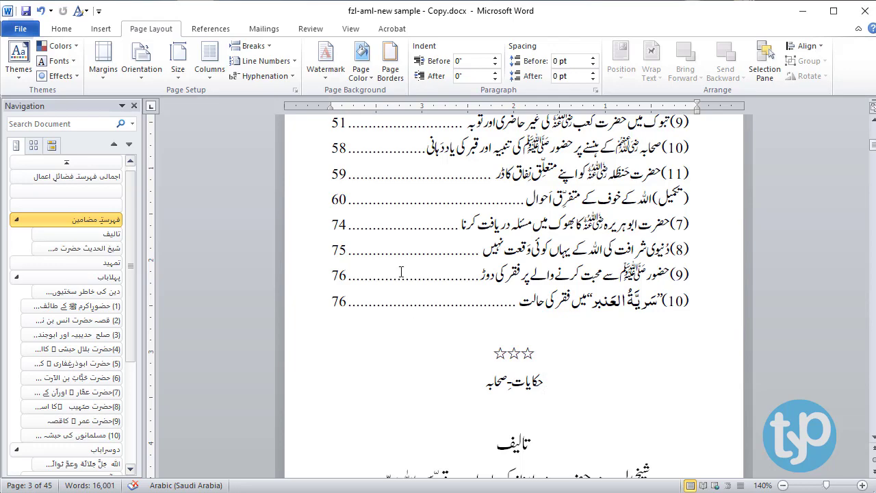
left_click(249, 45)
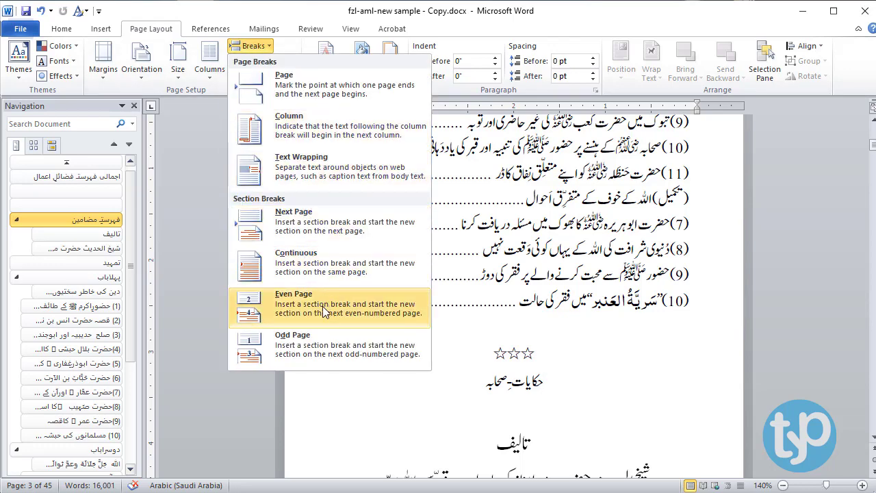
left_click(315, 346)
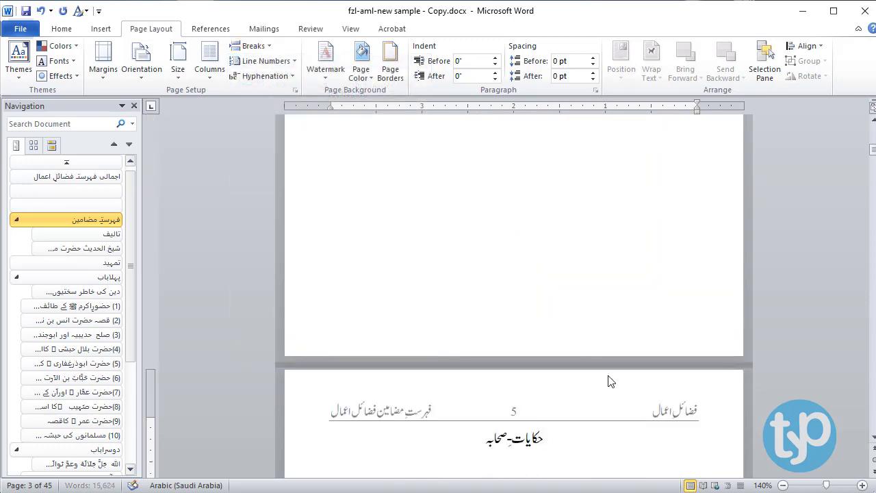
- Compare the header page numbers of the last contents page and the حکایاتِ صحابہ page, and review the Odd Page break option
scroll(642, 438, "up", 5)
scroll(642, 438, "up", 3)
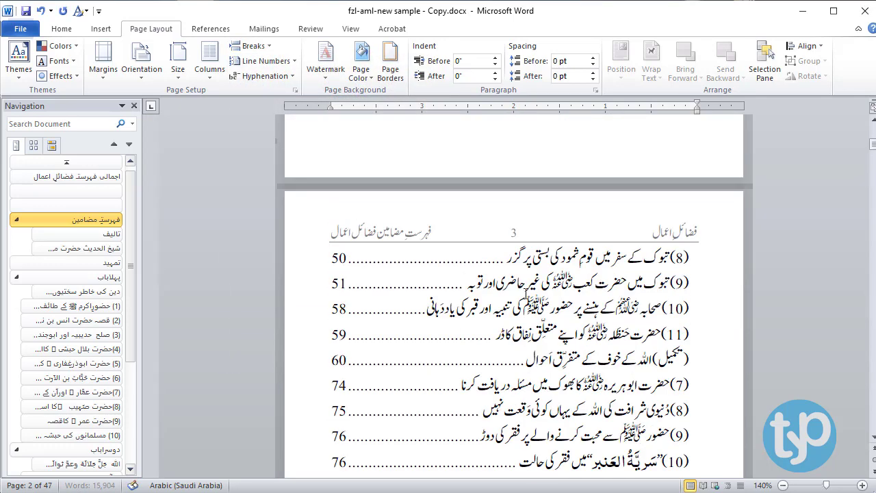
scroll(514, 233, "down", 5)
scroll(515, 233, "down", 3)
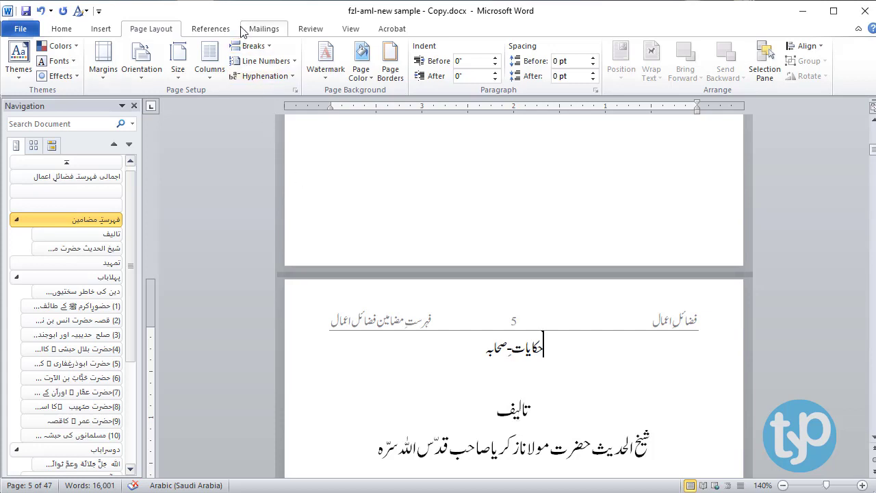
left_click(251, 45)
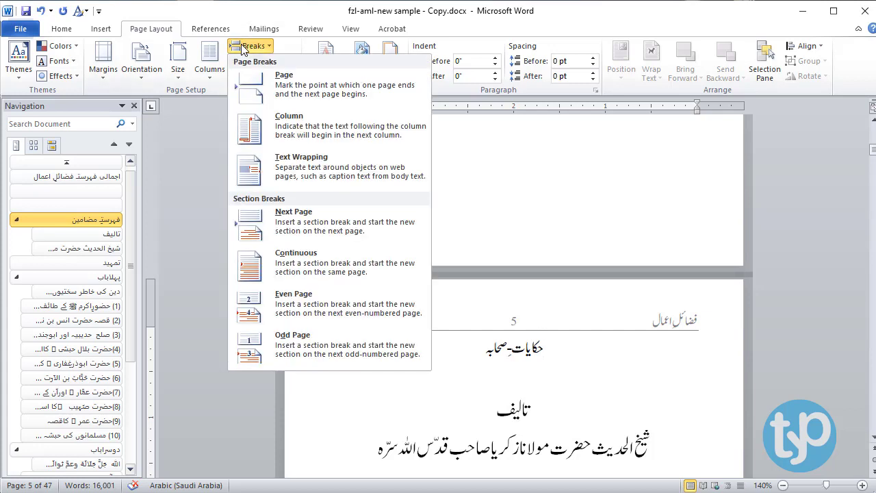
left_click(343, 351)
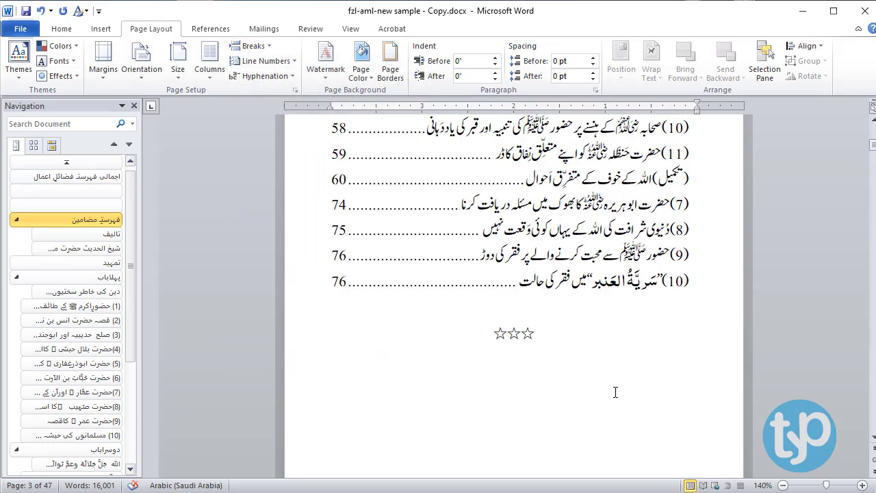
- Show the formatting marks to inspect the section break beside the three stars, and hide them again
scroll(615, 392, "down", 5)
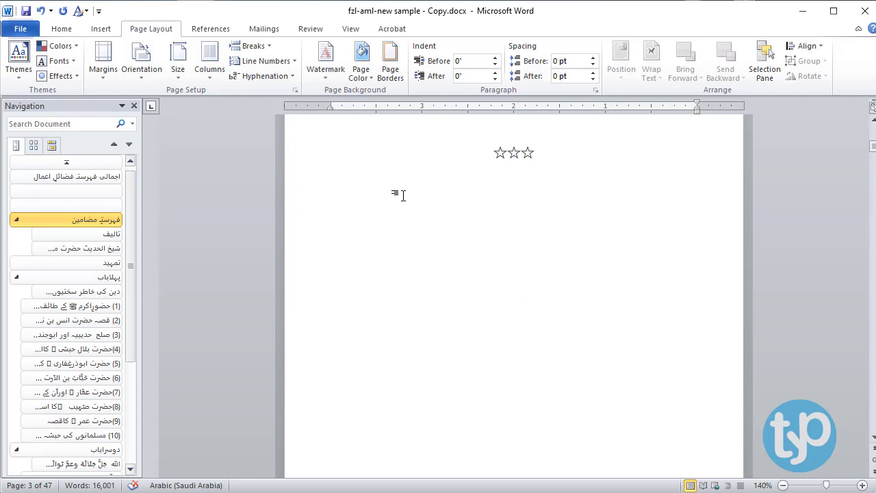
scroll(522, 278, "up", 2)
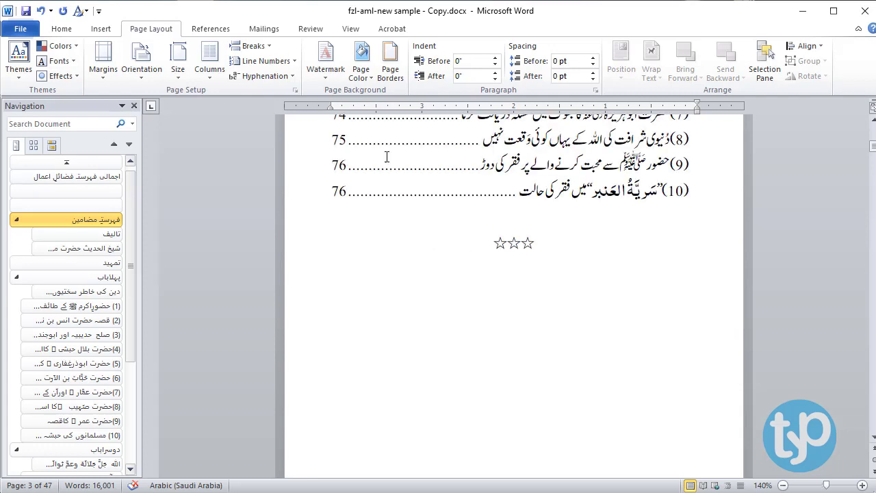
scroll(303, 66, "up", 2)
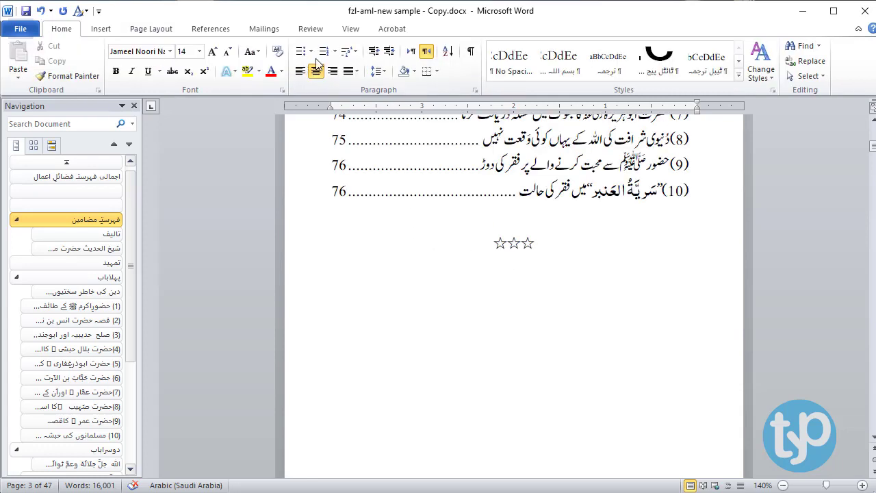
left_click(471, 57)
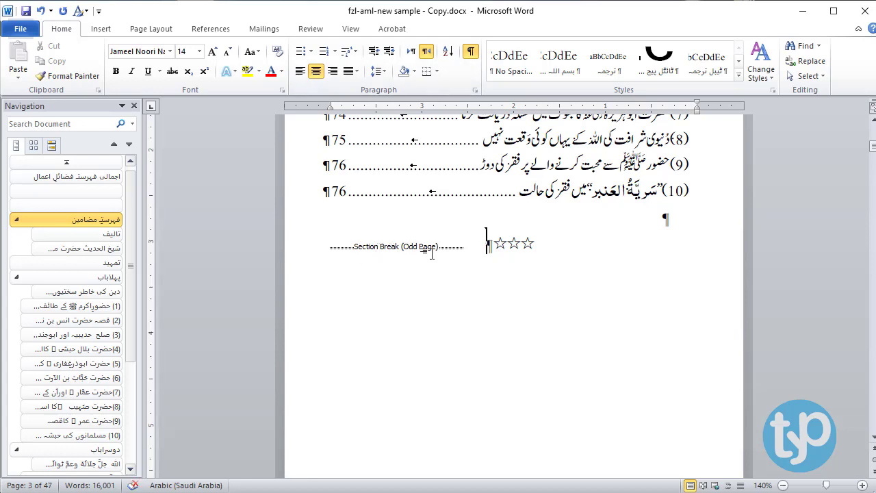
left_click(470, 52)
- Insert an Odd Page section break before the heading تمہید to separate it from the حکایاتِ صحابہ title and author lines
scroll(513, 277, "down", 5)
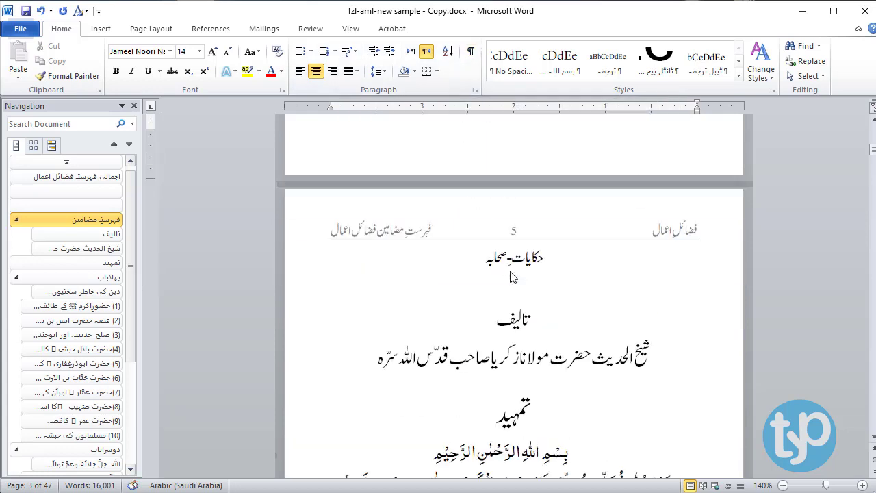
left_click(556, 266)
left_click(552, 323)
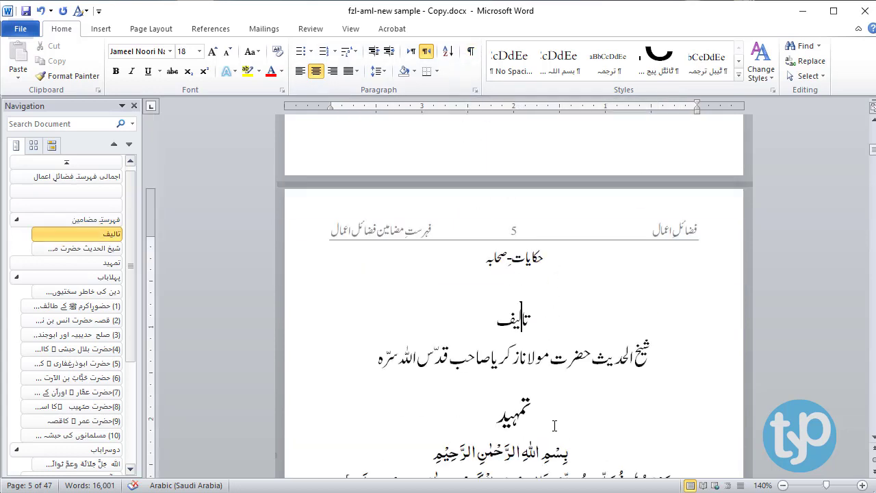
left_click(553, 419)
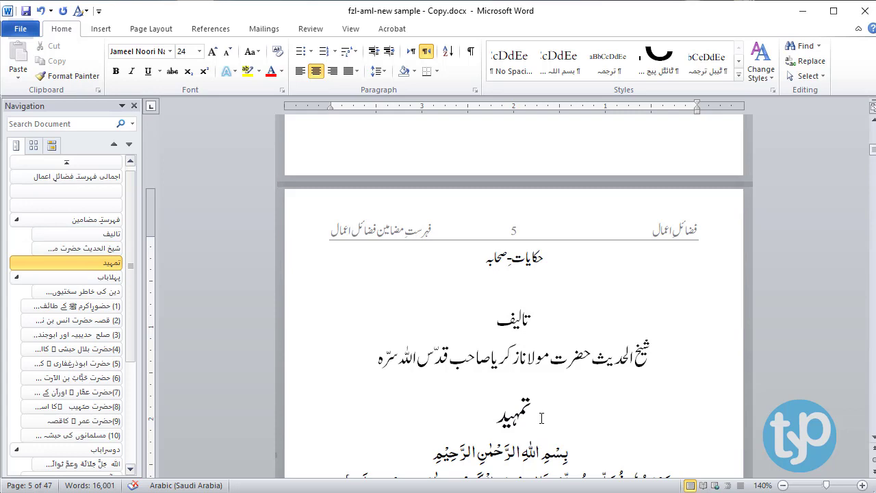
left_click(169, 33)
left_click(210, 31)
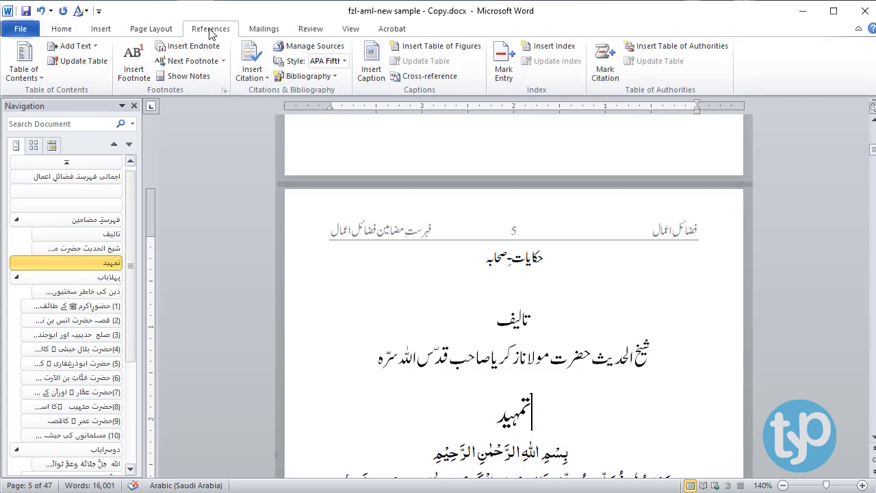
left_click(157, 30)
left_click(253, 46)
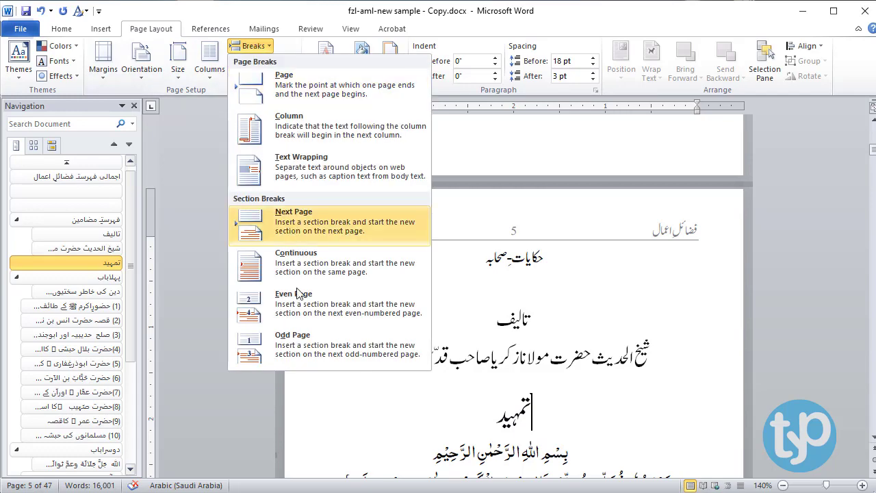
left_click(301, 348)
key("ctrl+z")
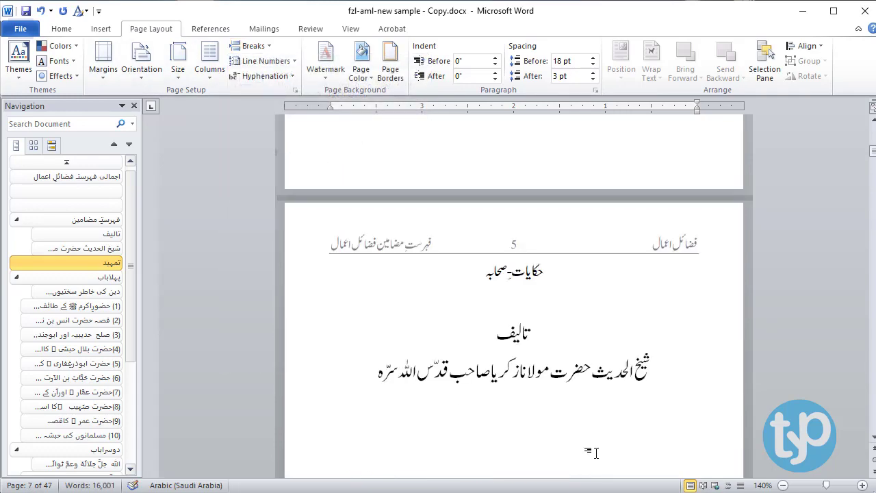
- Apply the ٹائٹل پیج style to the title حکایاتِ صحابہ and place the cursor in the author line below it
scroll(421, 76, "up", 2)
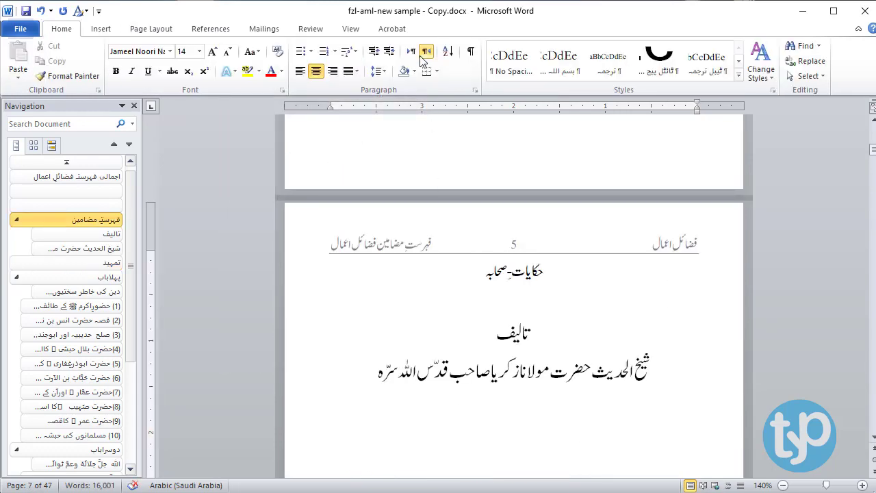
left_click(669, 69)
left_click_drag(493, 414, 559, 413)
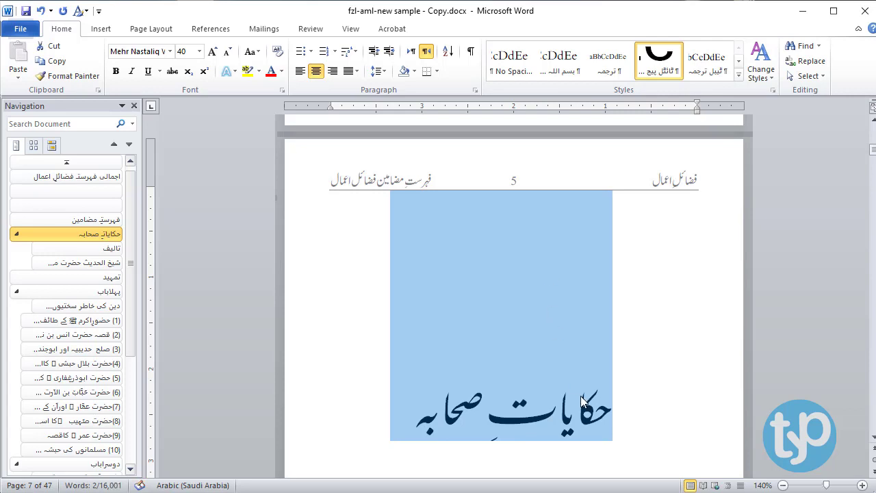
scroll(581, 396, "down", 3)
left_click_drag(515, 363, 464, 404)
left_click(465, 401)
- Examine the header and layout of the حکایاتِ صحابہ title page and the pages around it
scroll(544, 401, "up", 3)
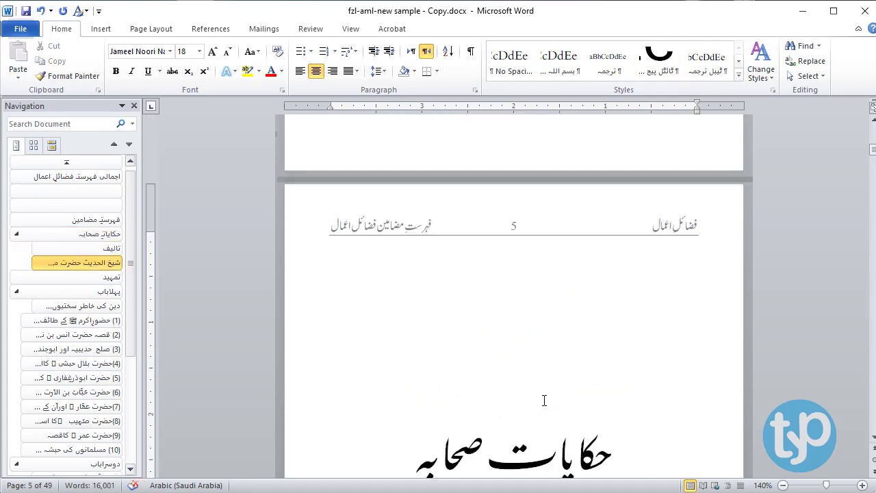
scroll(585, 426, "down", 4)
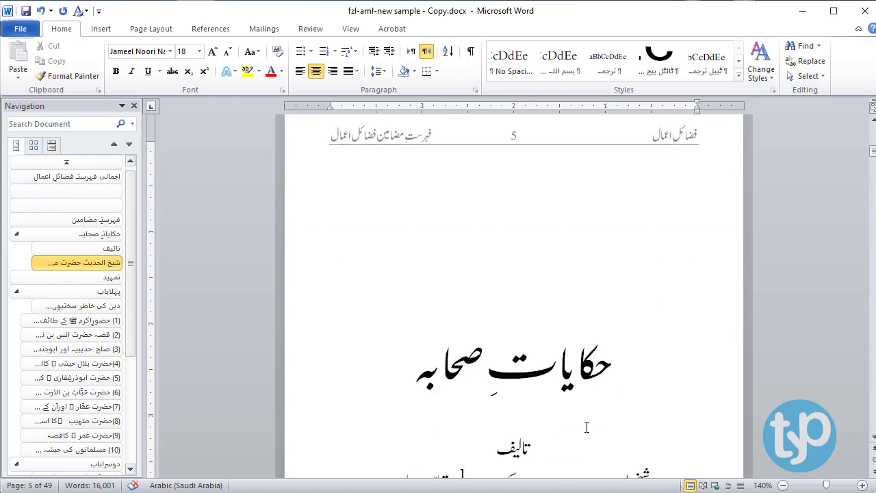
scroll(586, 427, "up", 3)
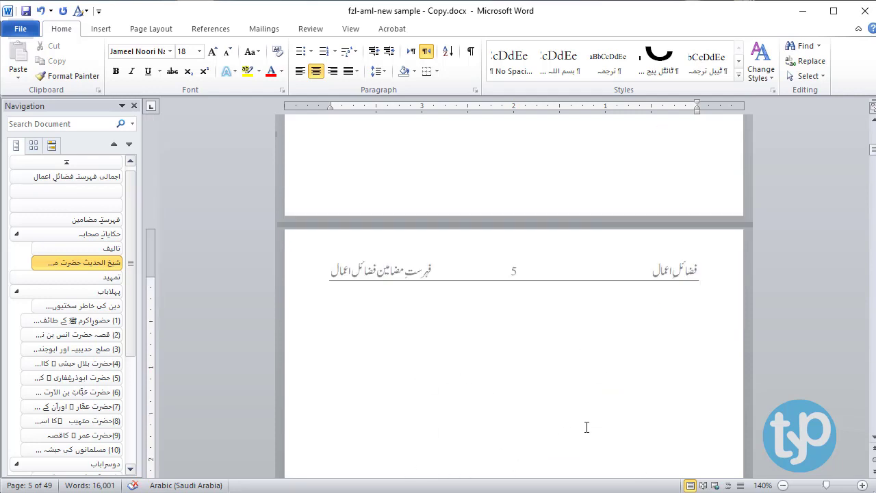
scroll(587, 426, "up", 2)
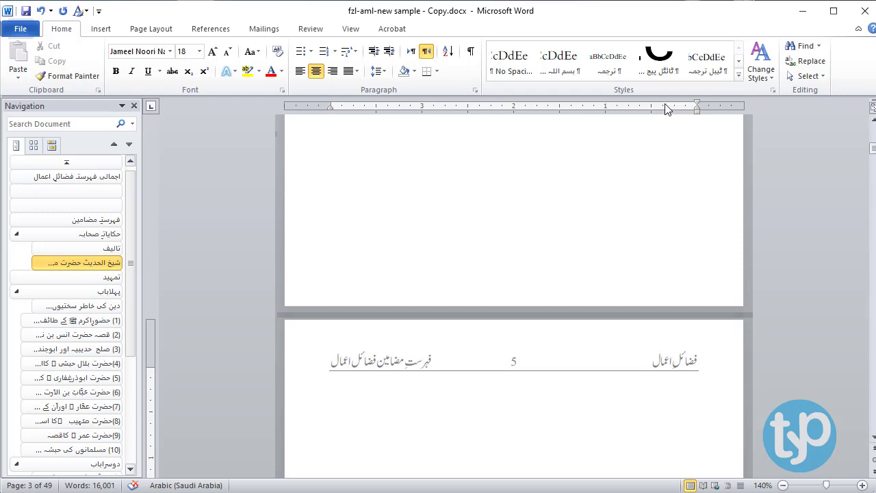
scroll(608, 271, "up", 5)
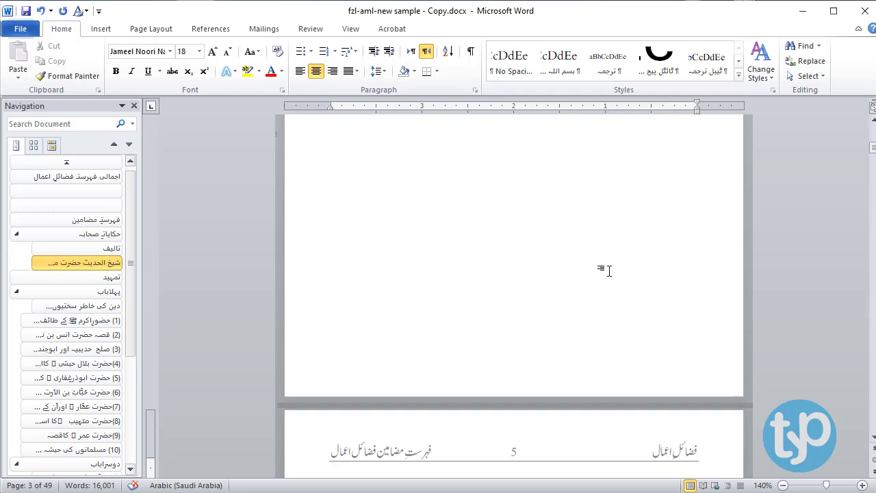
scroll(608, 270, "down", 10)
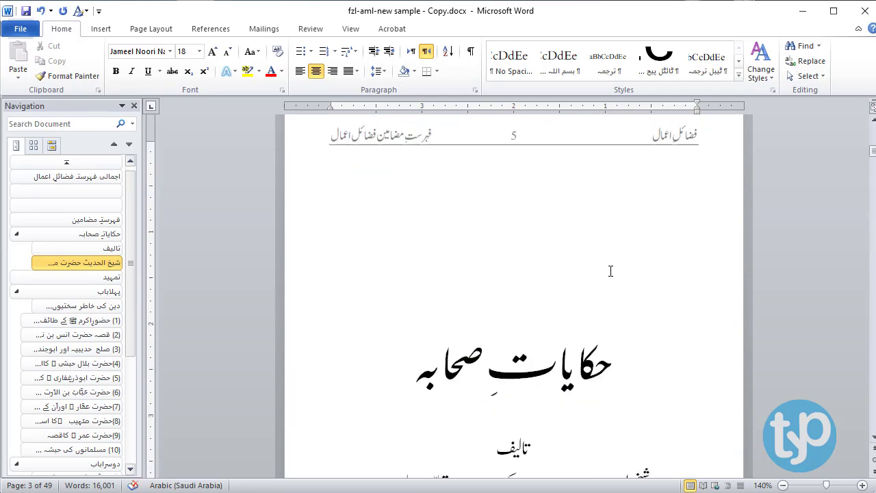
left_click(562, 288)
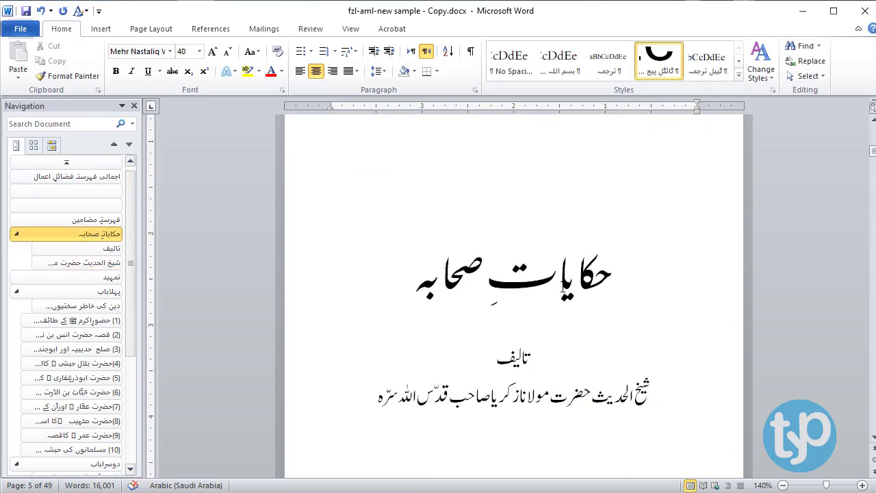
scroll(537, 345, "down", 3)
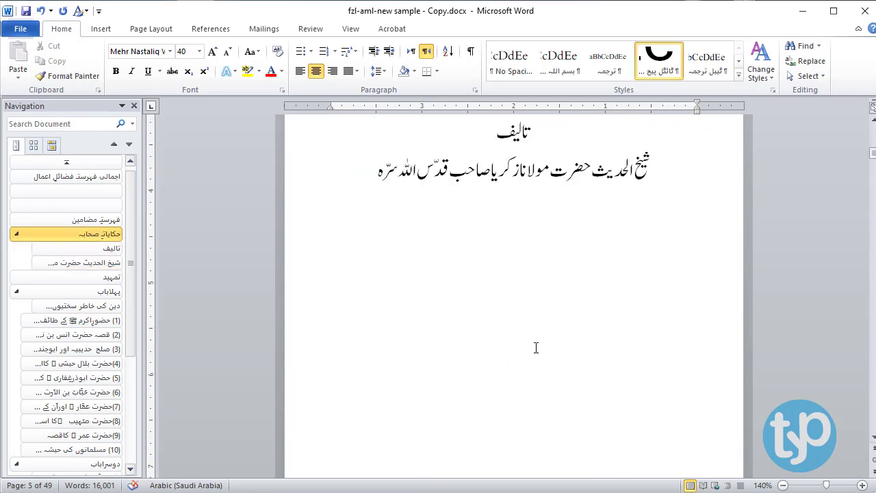
scroll(536, 347, "down", 3)
scroll(536, 348, "up", 5)
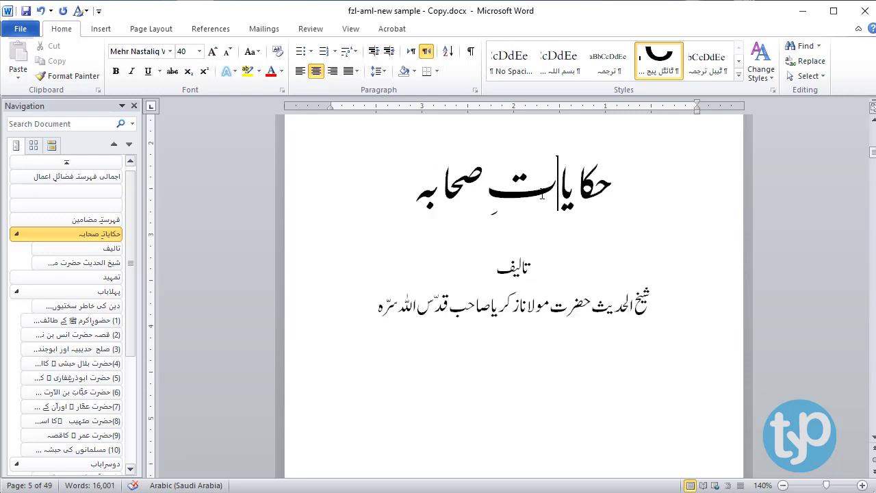
- Open the header of the حکایاتِ صحابہ title page for editing and compare it with the header of the contents section
triple_click(542, 195)
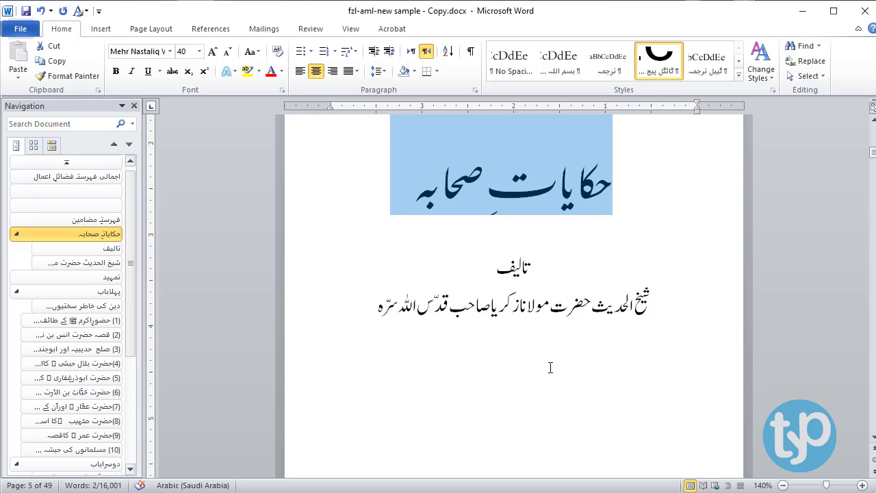
scroll(550, 368, "up", 4)
left_click(564, 303)
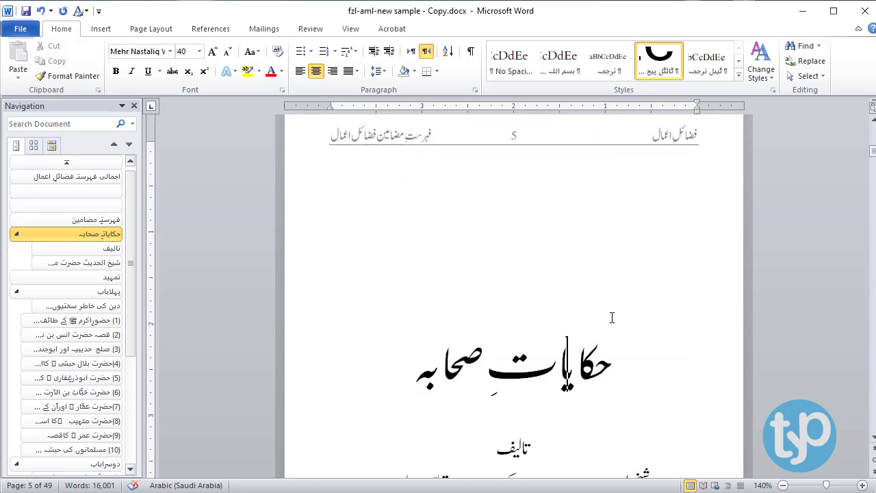
scroll(610, 313, "up", 3)
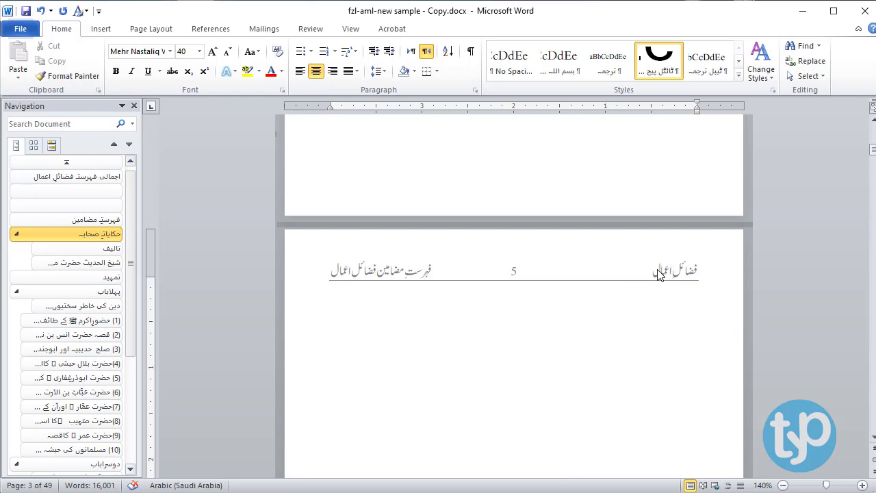
double_click(566, 282)
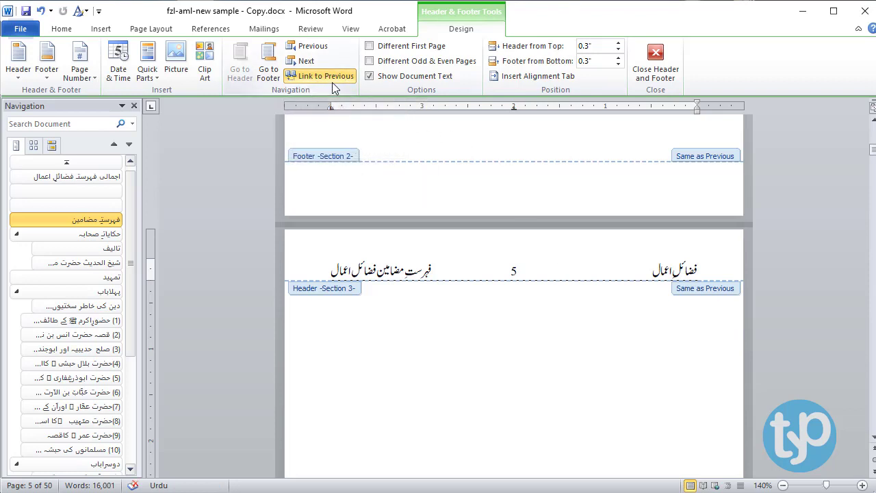
scroll(491, 383, "up", 15)
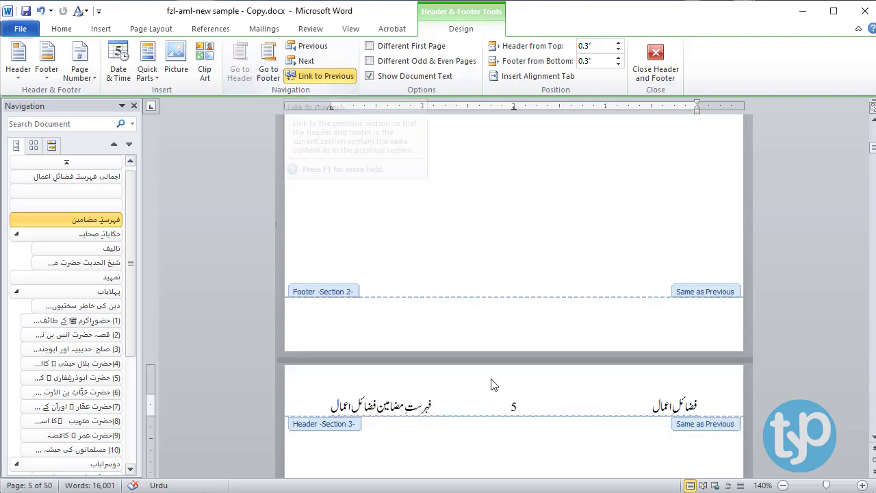
scroll(491, 383, "up", 2)
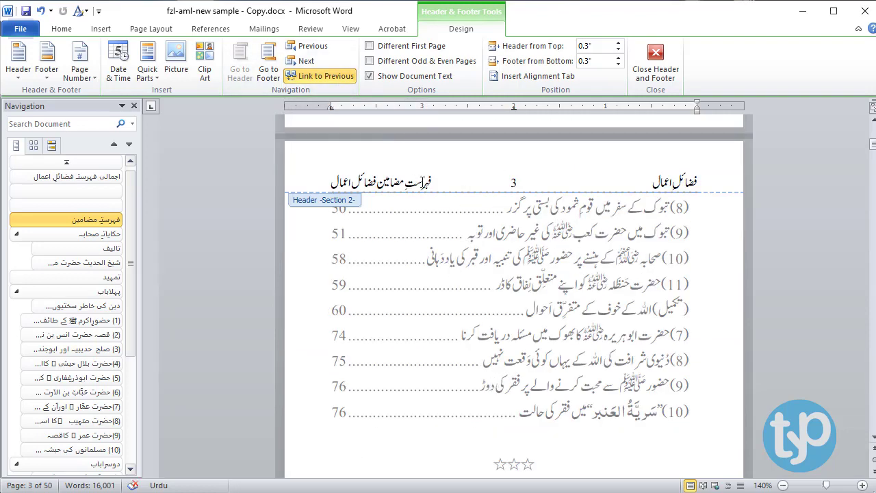
scroll(407, 395, "down", 15)
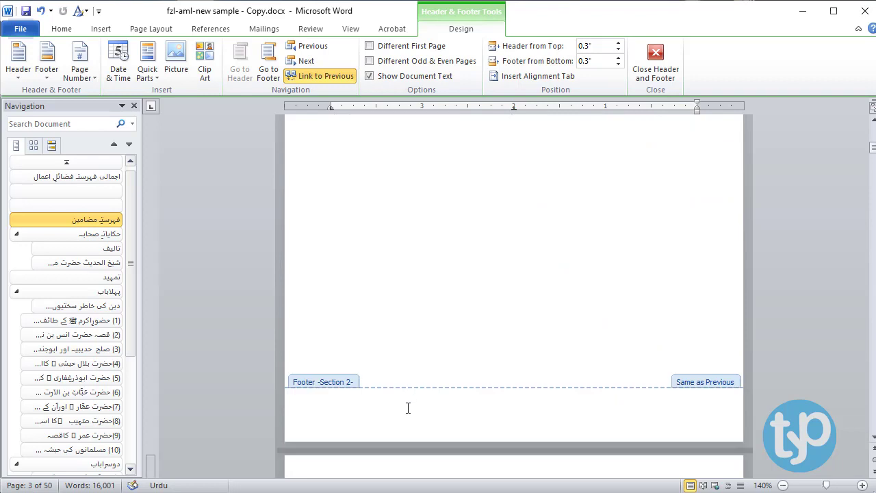
scroll(462, 358, "down", 5)
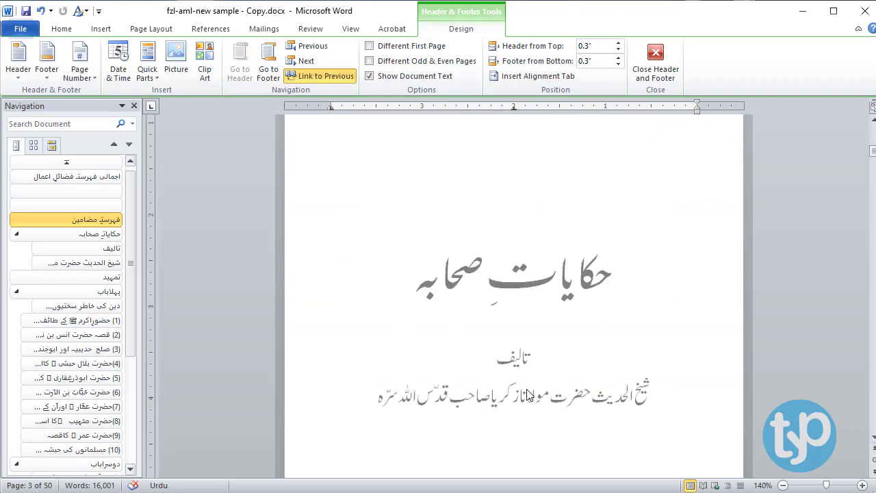
scroll(504, 308, "up", 3)
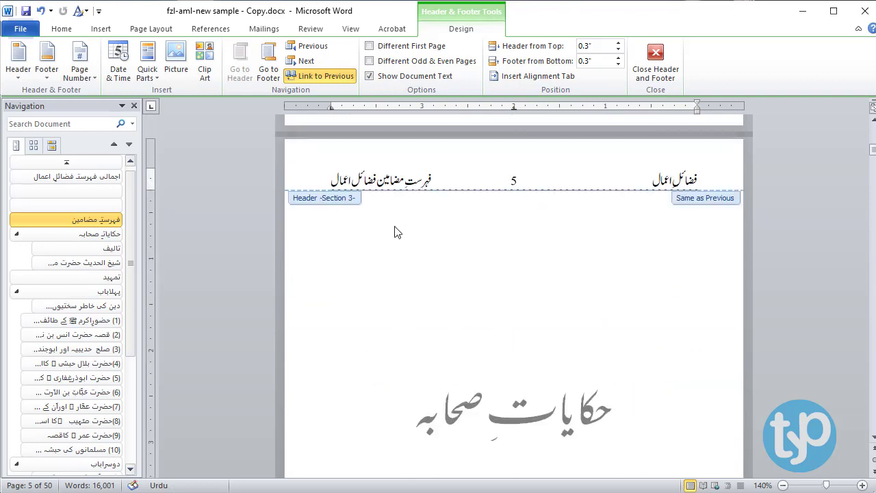
- Unlink the Section 3 header from the previous section and delete the text فہرستِ مضامین فضائل اعمال from it
left_click(325, 81)
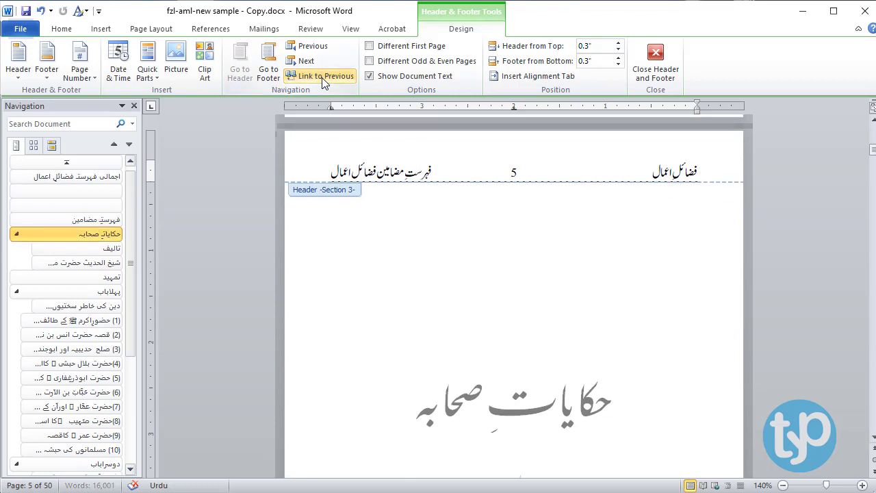
left_click_drag(331, 171, 431, 171)
key("Delete")
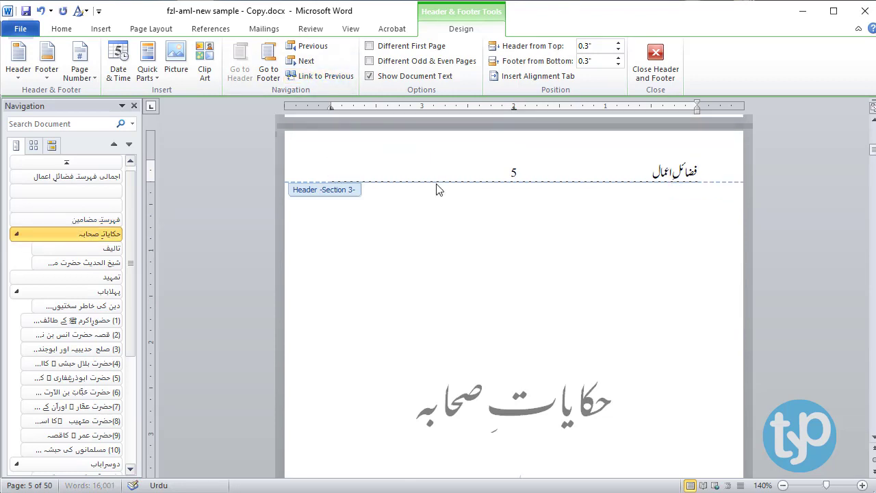
- Turn on Different First Page for the title page's section and return to the document body
left_click(412, 48)
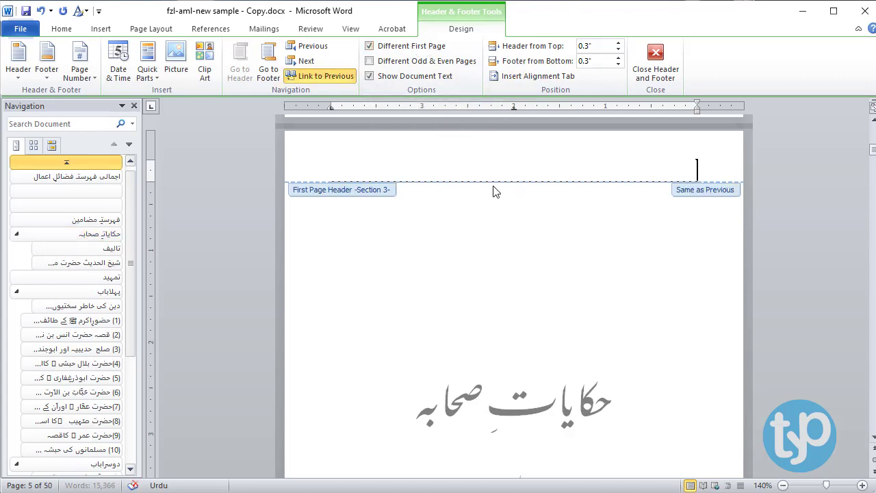
double_click(507, 233)
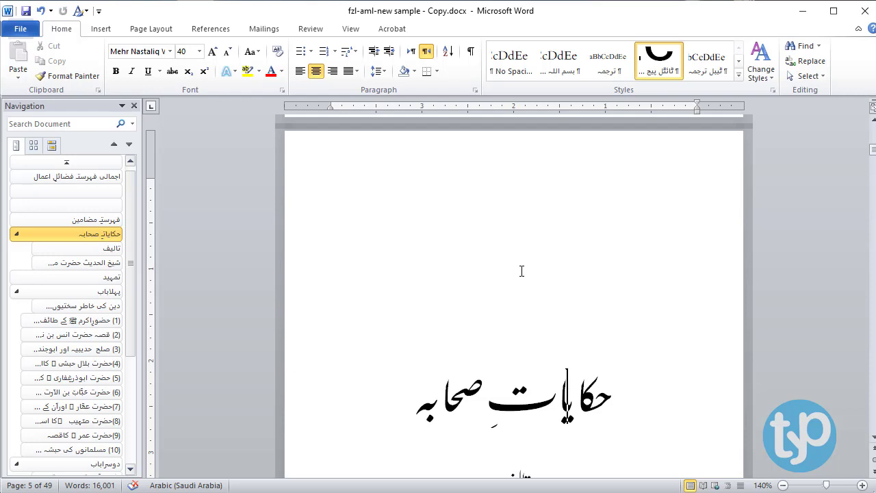
- Unlink the Section 4 header from the previous section, enter تمہید as its chapter name and return to the document body
scroll(522, 271, "down", 3)
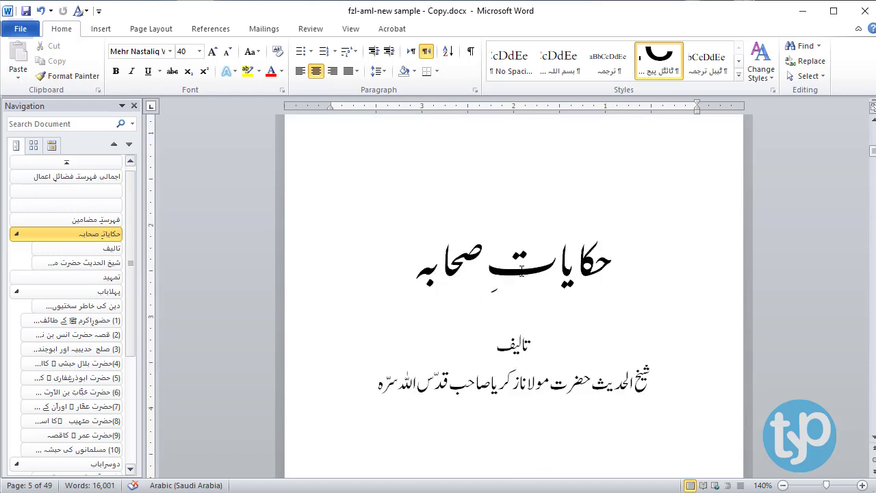
scroll(521, 271, "down", 10)
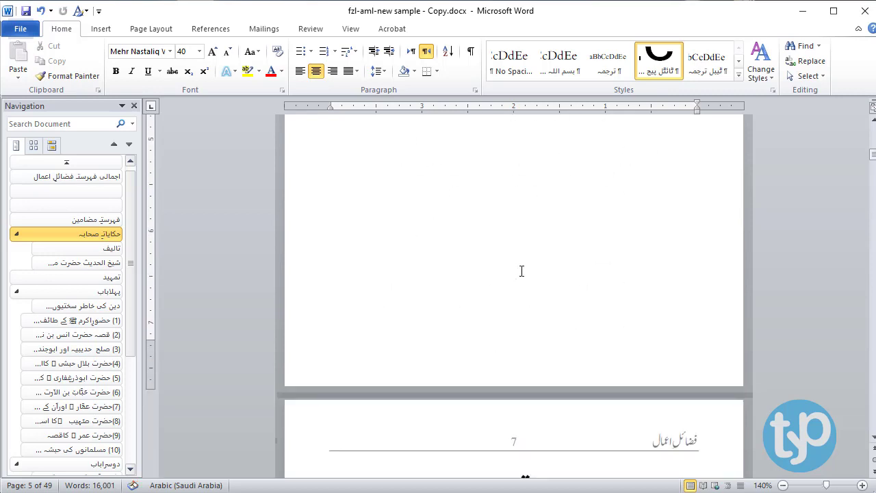
double_click(596, 355)
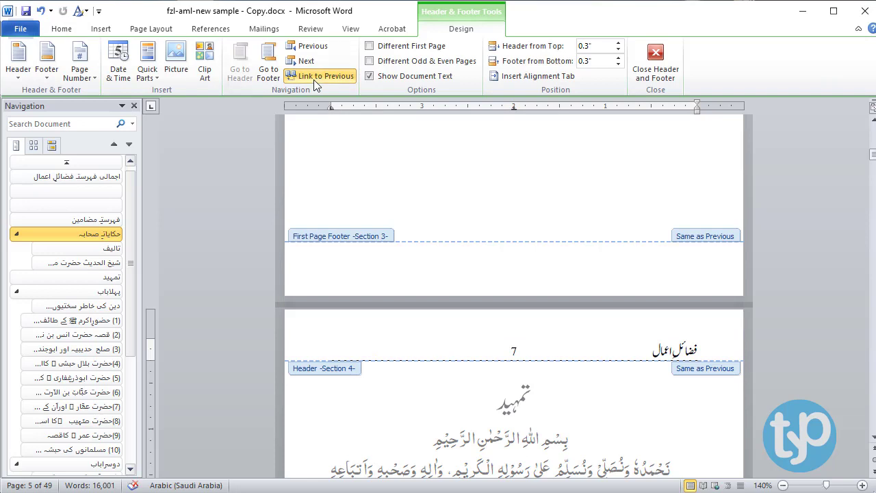
left_click(319, 76)
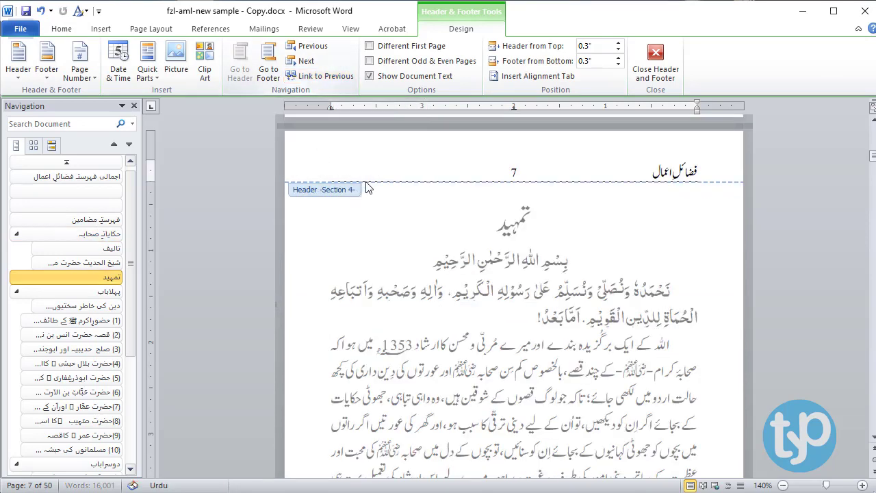
type("تمہید")
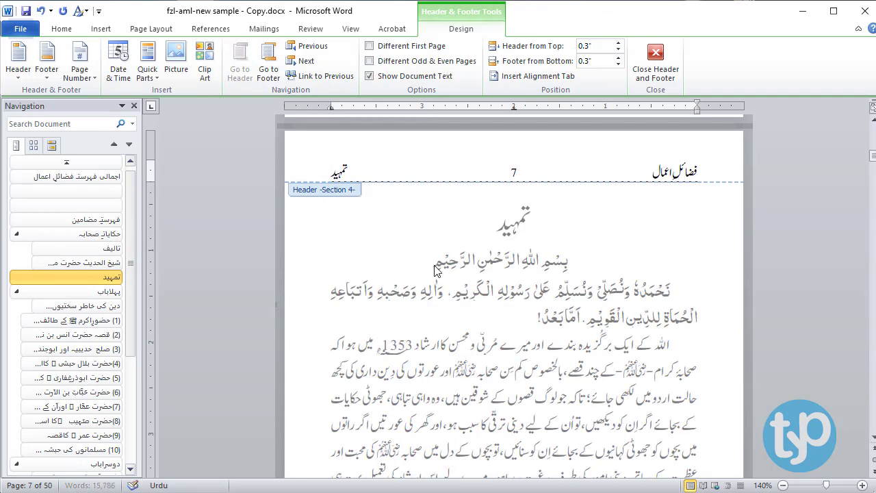
double_click(436, 267)
- Reopen the header of the حکایاتِ صحابہ title page and turn off Different First Page for Section 3
scroll(428, 333, "down", 3)
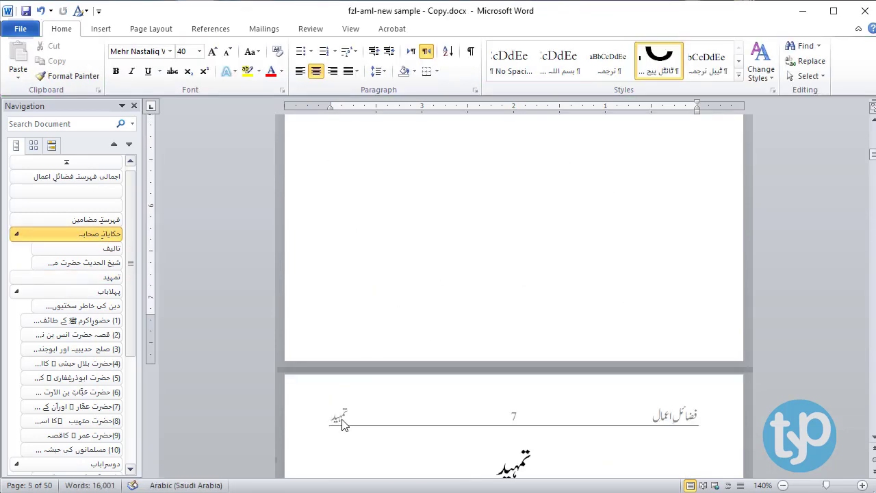
scroll(343, 420, "up", 4)
scroll(343, 420, "up", 5)
scroll(343, 420, "down", 4)
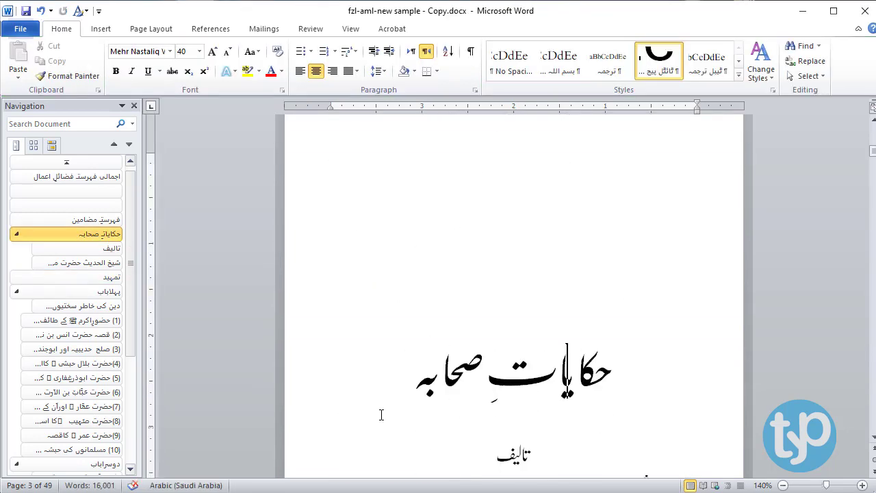
left_click(495, 336)
scroll(495, 336, "up", 3)
double_click(495, 278)
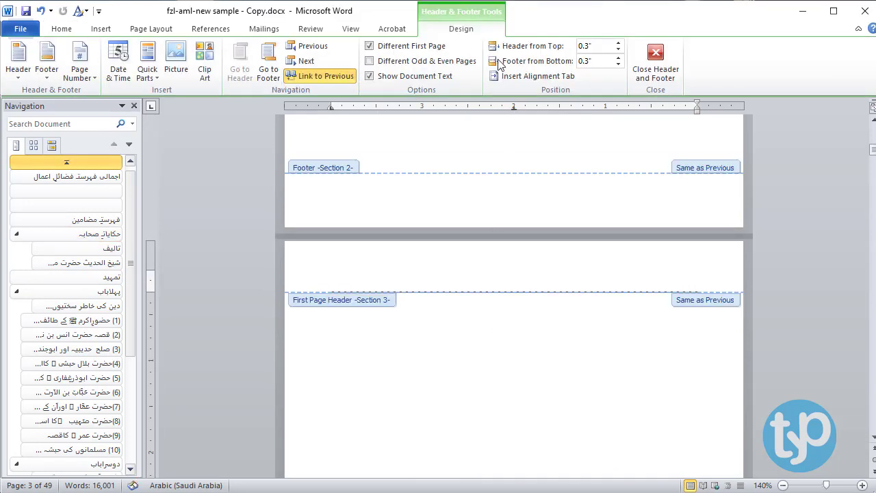
left_click(436, 46)
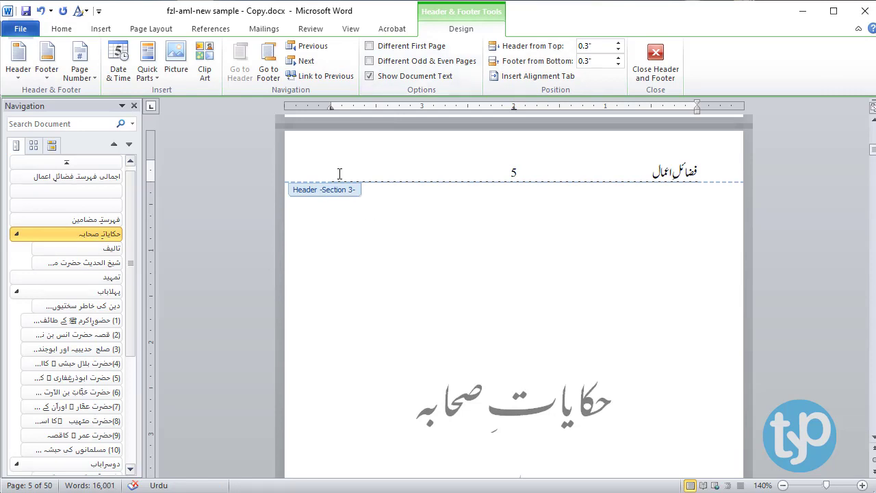
- Turn on Different First Page for Section 4, which begins with the heading تمہید
scroll(397, 287, "down", 15)
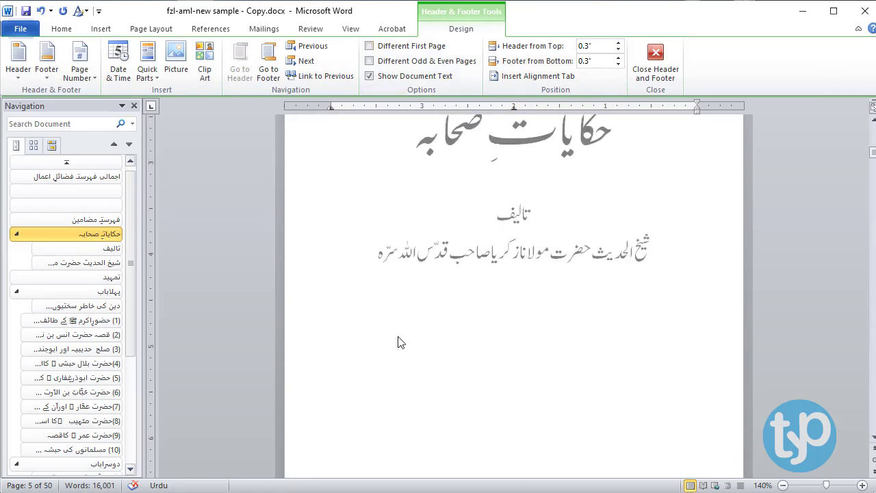
left_click(348, 395)
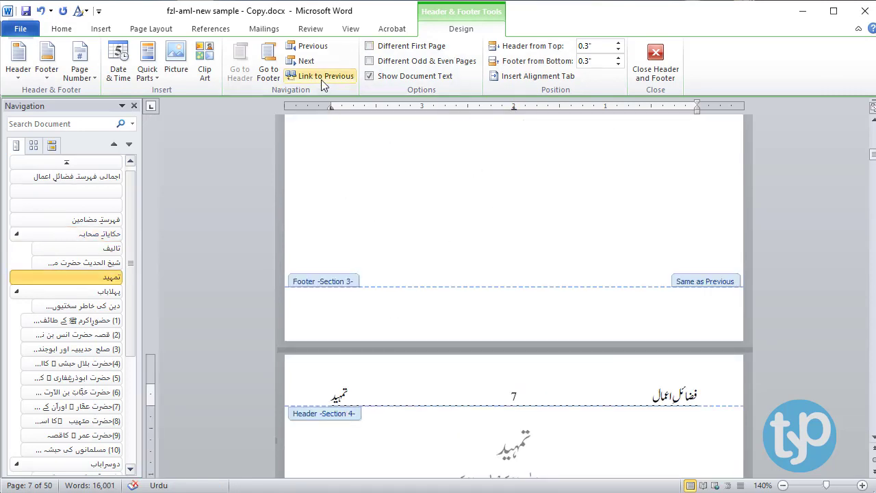
left_click(410, 47)
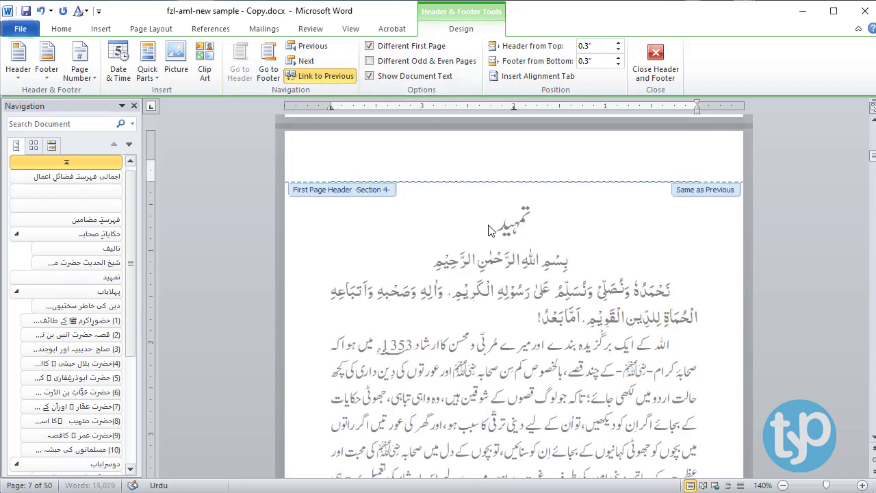
- Leave header editing and examine the page headers from the contents pages through the حکایاتِ صحابہ title page
double_click(497, 284)
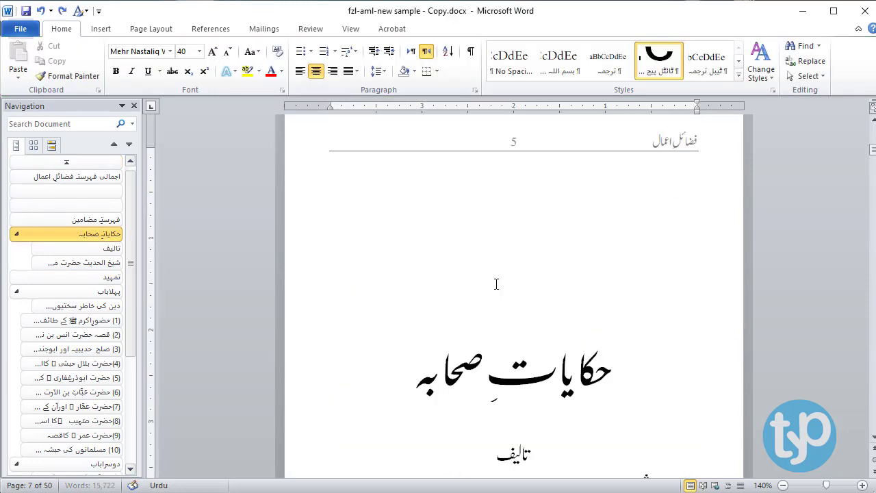
scroll(462, 363, "up", 10)
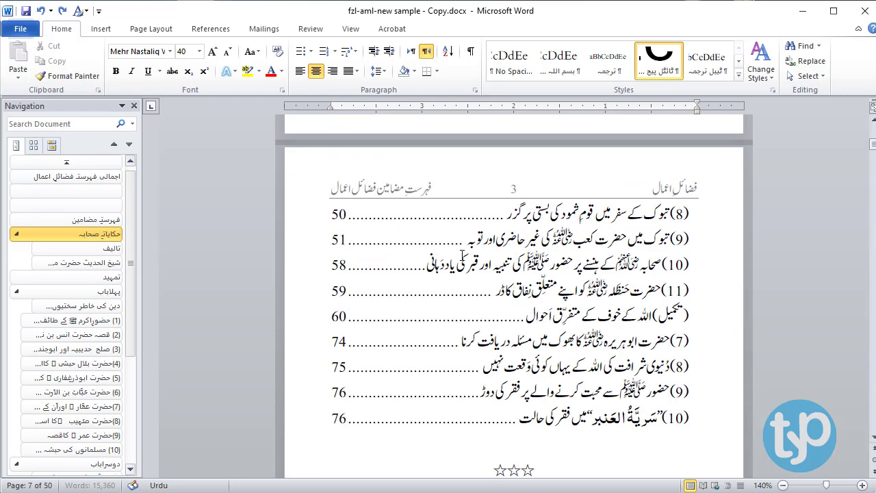
left_click(464, 257)
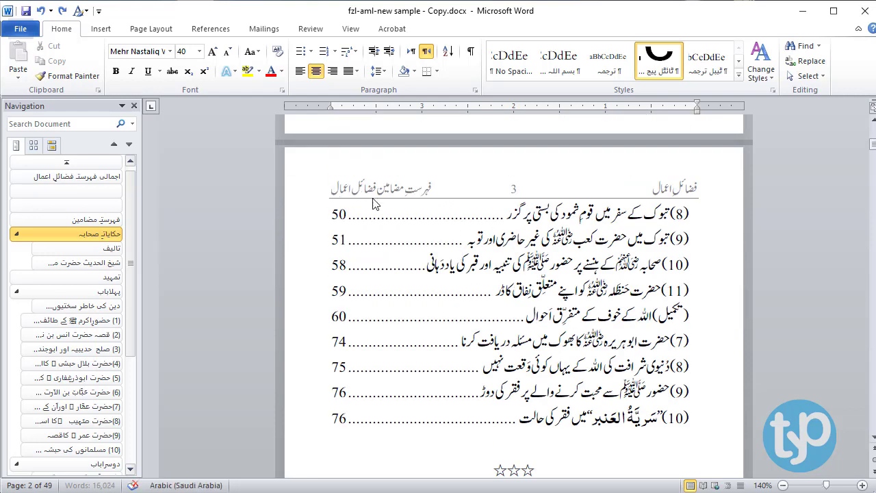
scroll(425, 190, "down", 3)
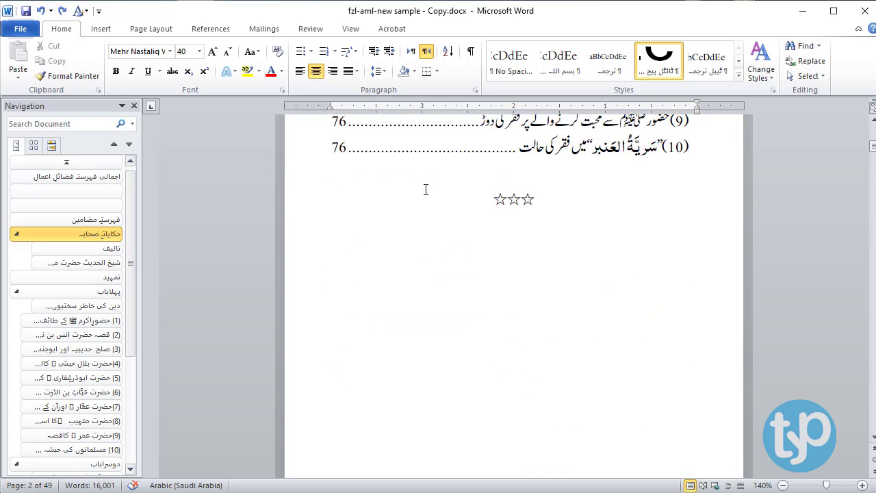
scroll(425, 190, "up", 3)
scroll(425, 190, "down", 8)
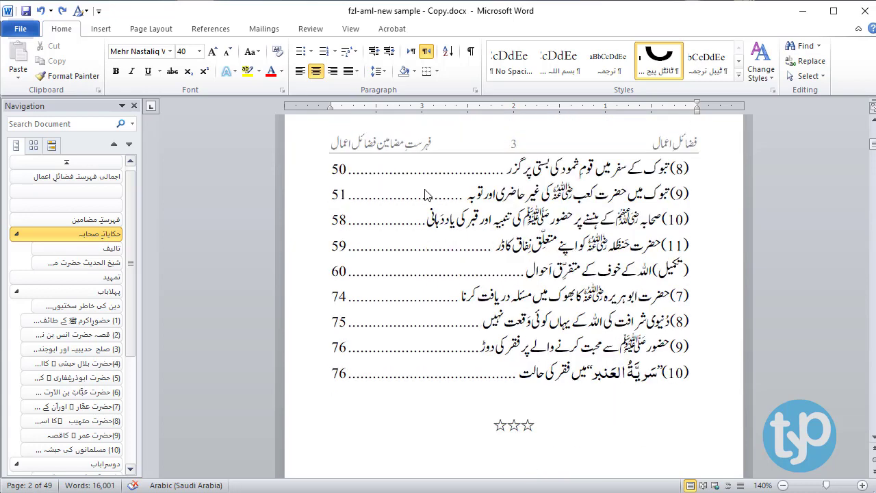
scroll(425, 190, "down", 3)
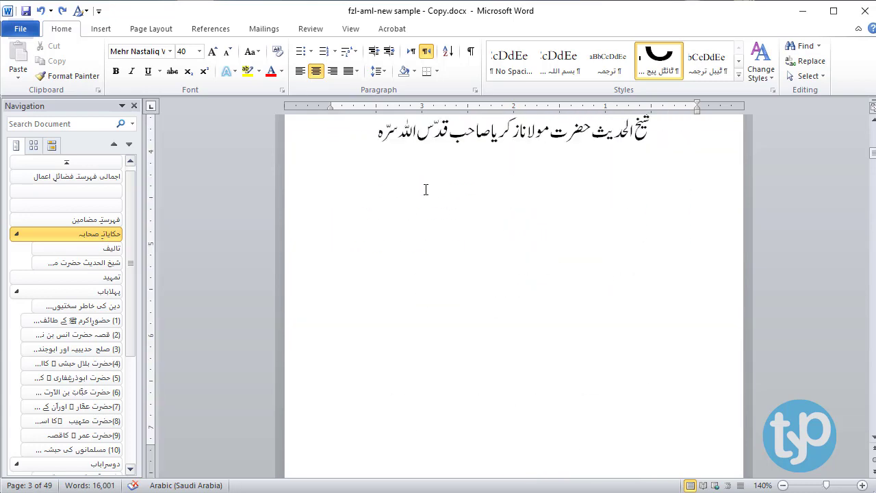
scroll(425, 190, "down", 5)
- Enable Different First Page for the header of section 3, the حکایاتِ صحابہ title page, and return to the body text
double_click(358, 323)
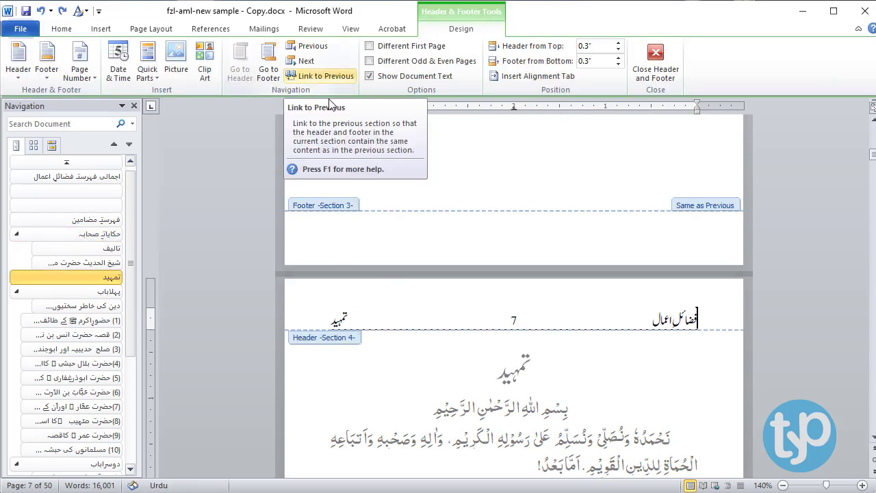
scroll(427, 286, "up", 20)
scroll(427, 290, "down", 5)
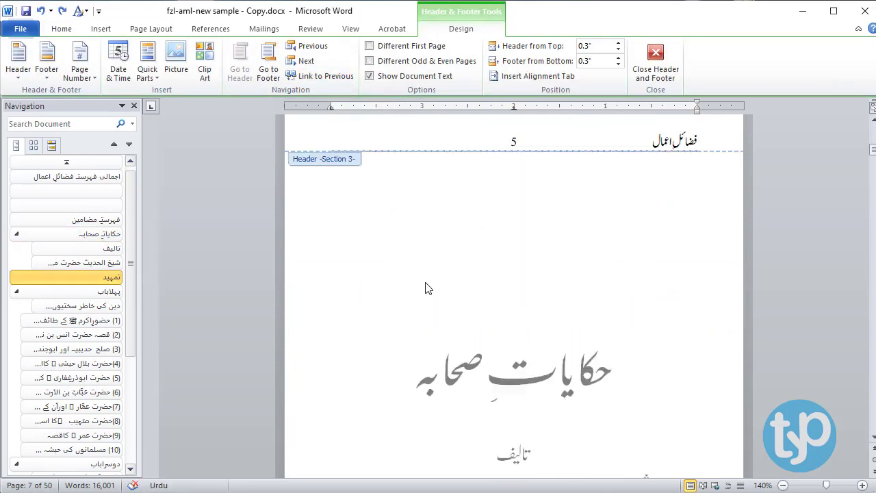
scroll(466, 342, "up", 3)
left_click(534, 412)
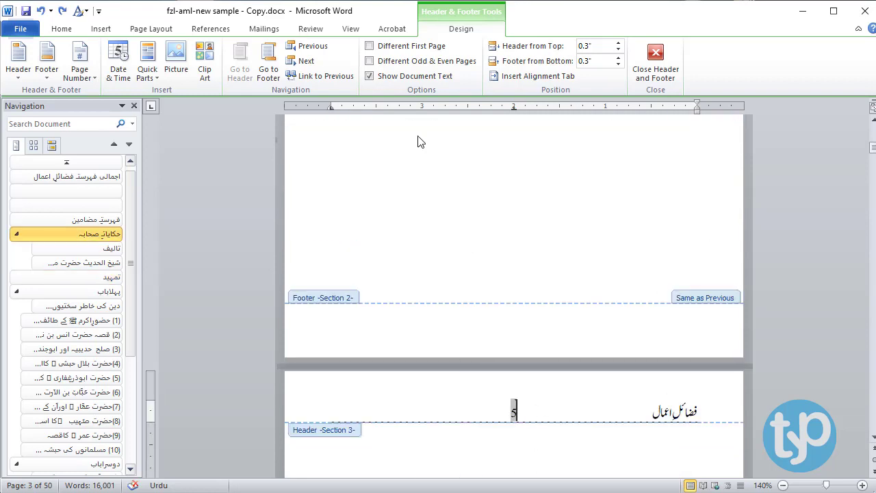
left_click(371, 47)
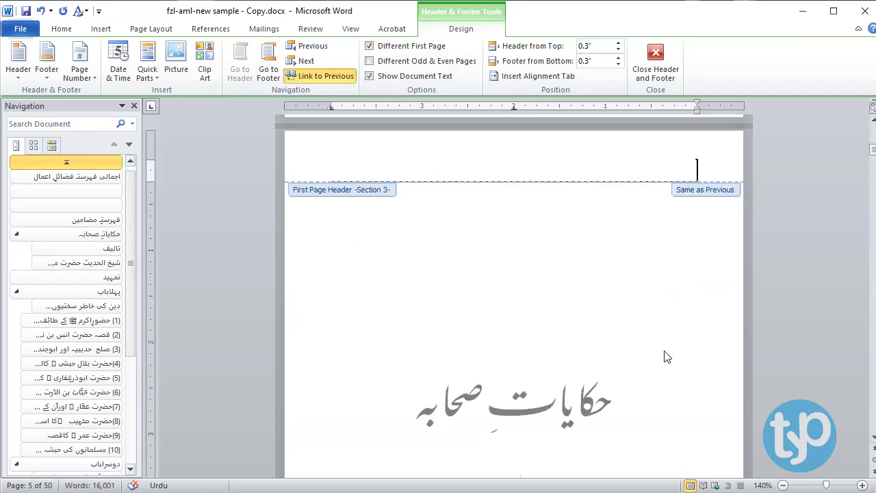
double_click(661, 324)
key("F1")
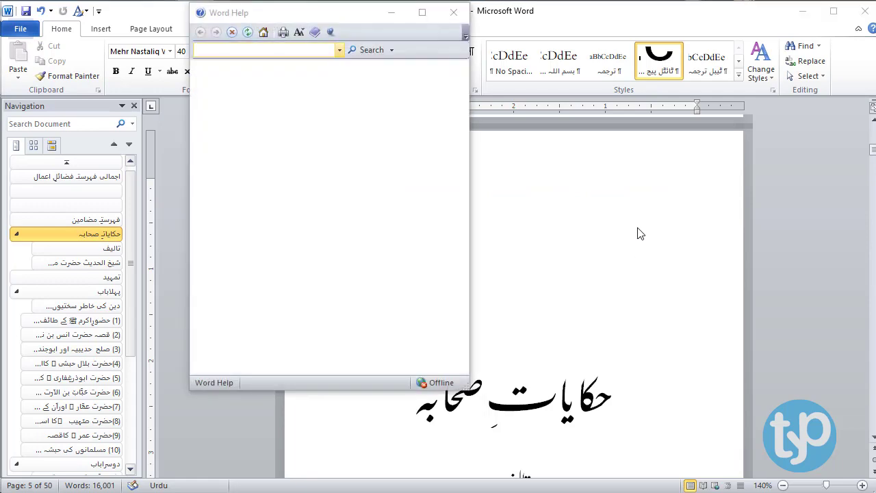
left_click(397, 15)
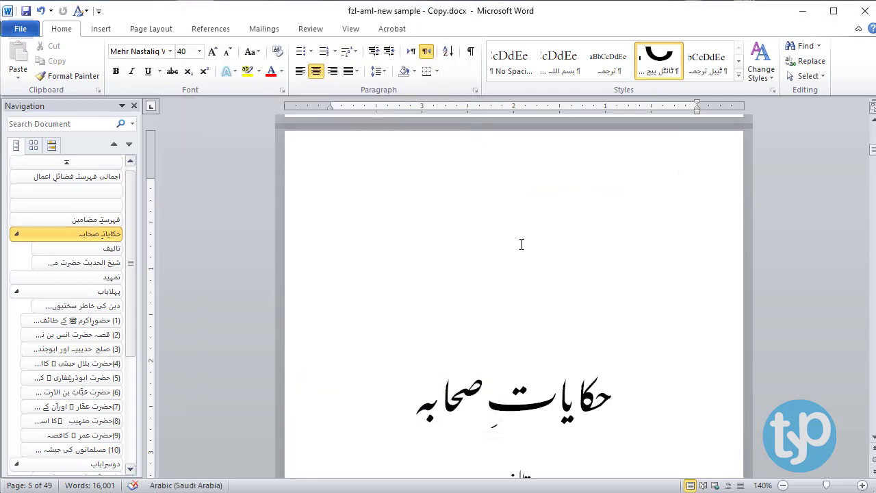
- Examine the تمہید pages and their headers up to the پہلا باب heading
scroll(521, 244, "down", 15)
scroll(521, 244, "down", 4)
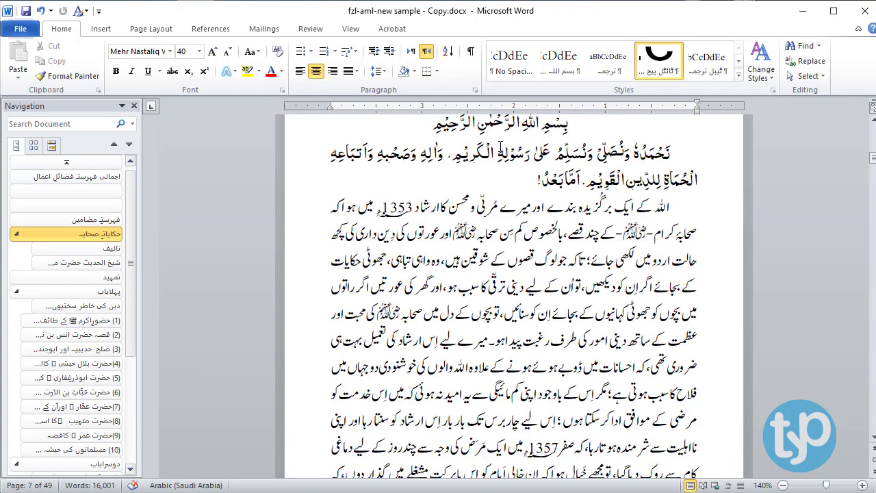
left_click(353, 29)
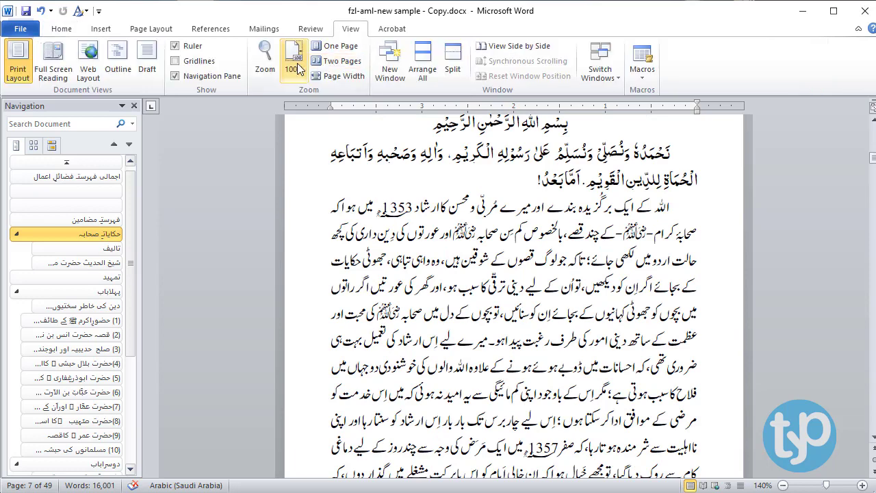
left_click(52, 291)
scroll(559, 279, "up", 15)
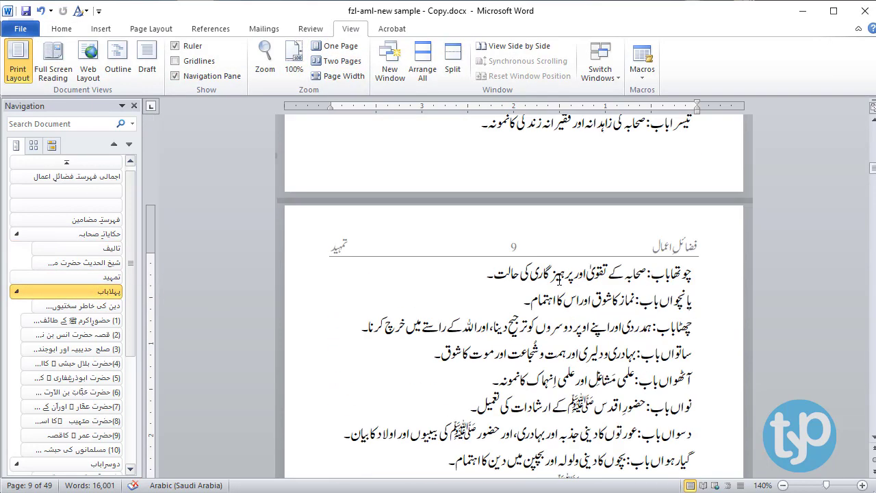
scroll(559, 279, "up", 10)
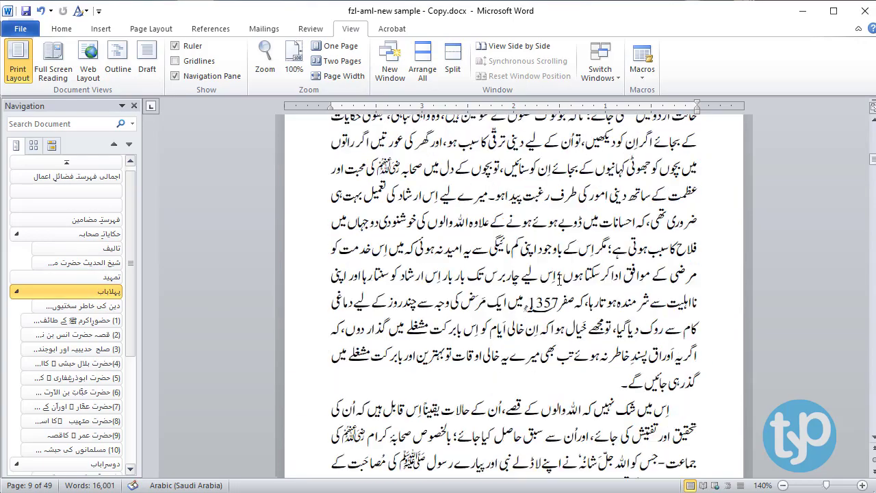
scroll(559, 280, "down", 4)
scroll(559, 280, "down", 15)
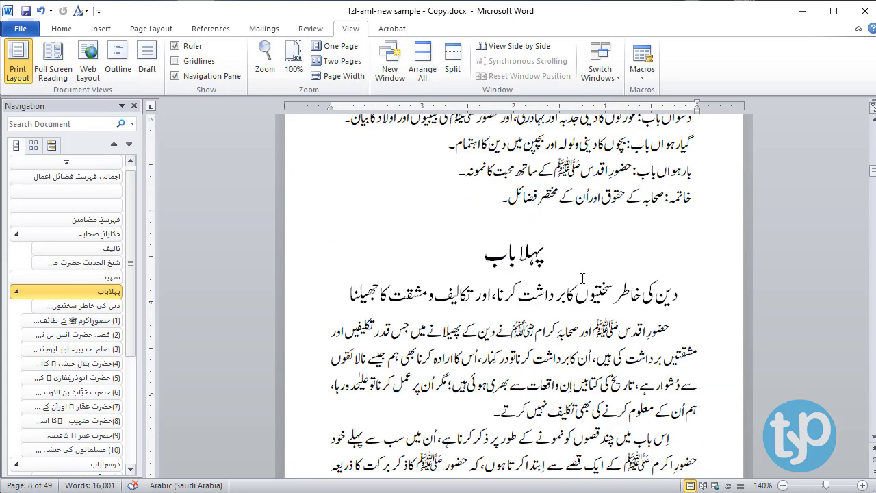
- Insert an Odd Page section break directly before the پہلا باب heading
left_click(547, 255)
left_click(149, 29)
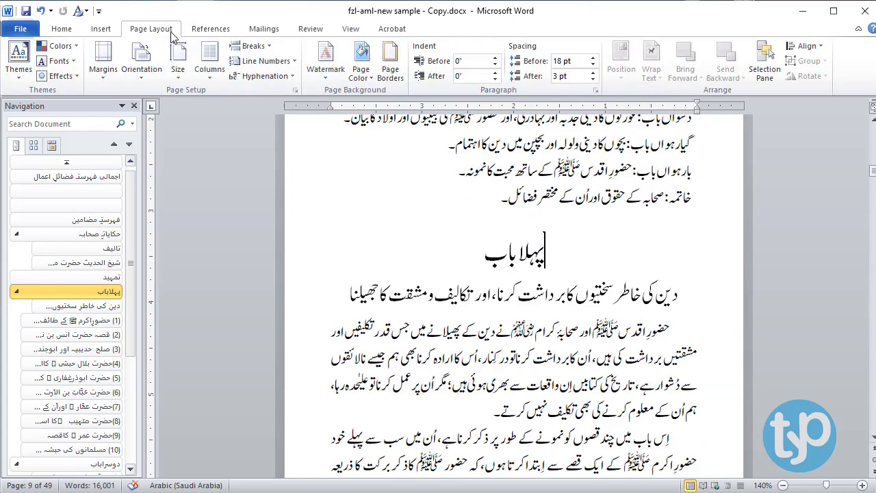
left_click(248, 47)
left_click(321, 358)
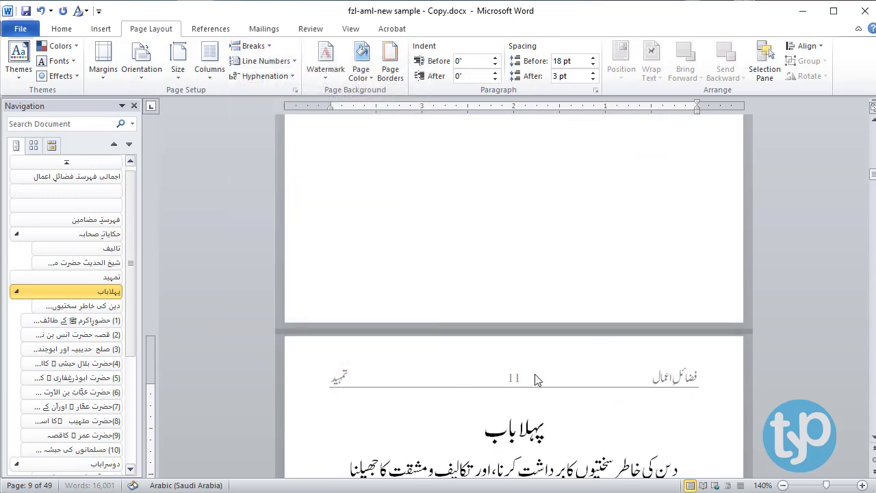
scroll(554, 375, "up", 20)
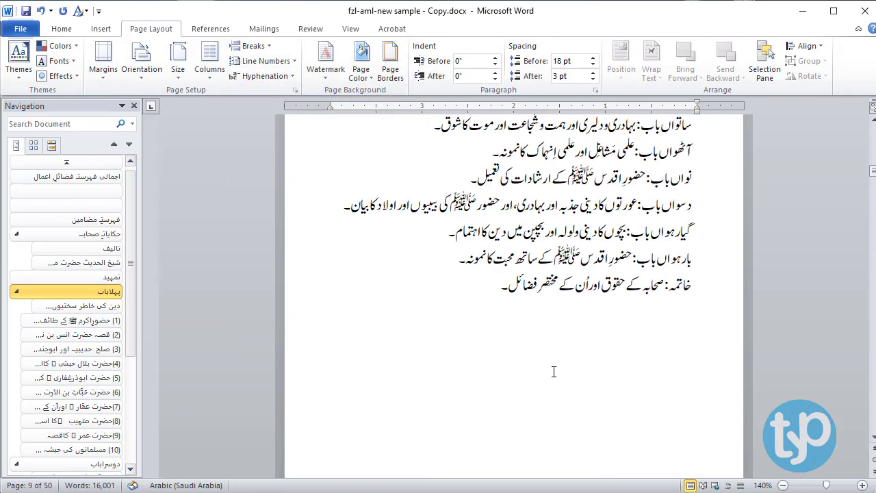
scroll(564, 298, "down", 15)
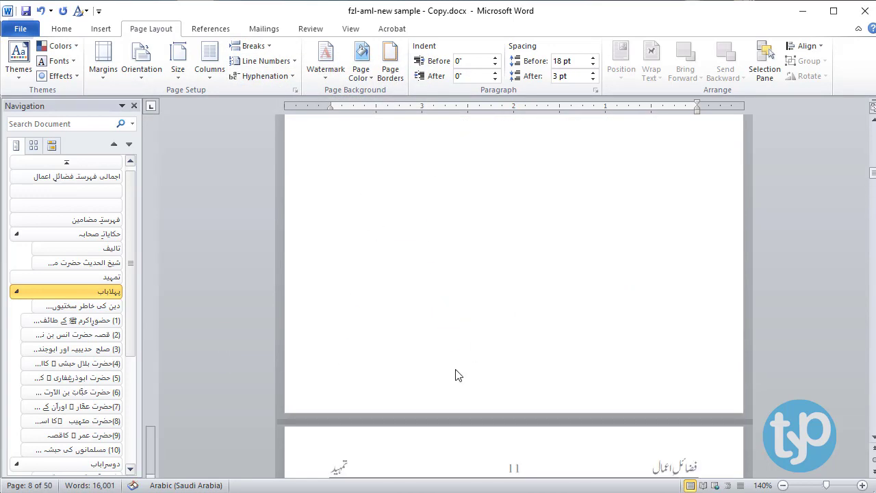
- Unlink the section 5 header from the previous section, replace its تمہید text with پہلا باب, and check it against the preceding section's header
double_click(487, 244)
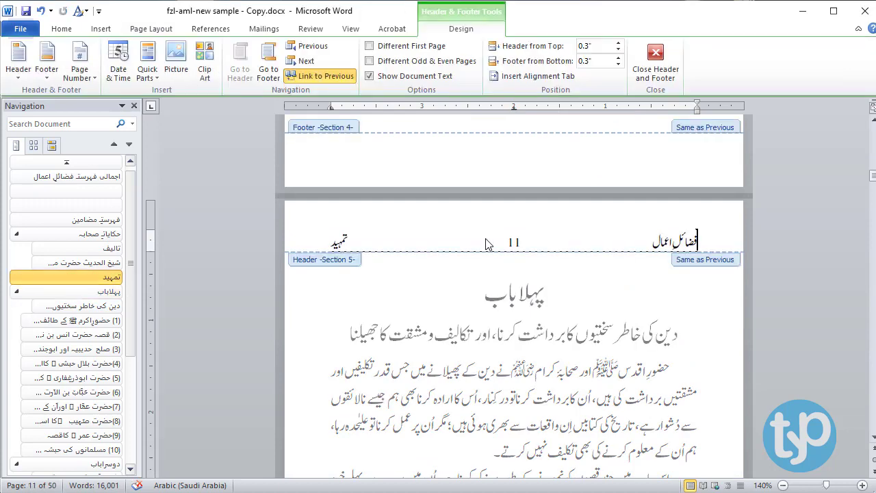
left_click(322, 79)
double_click(340, 170)
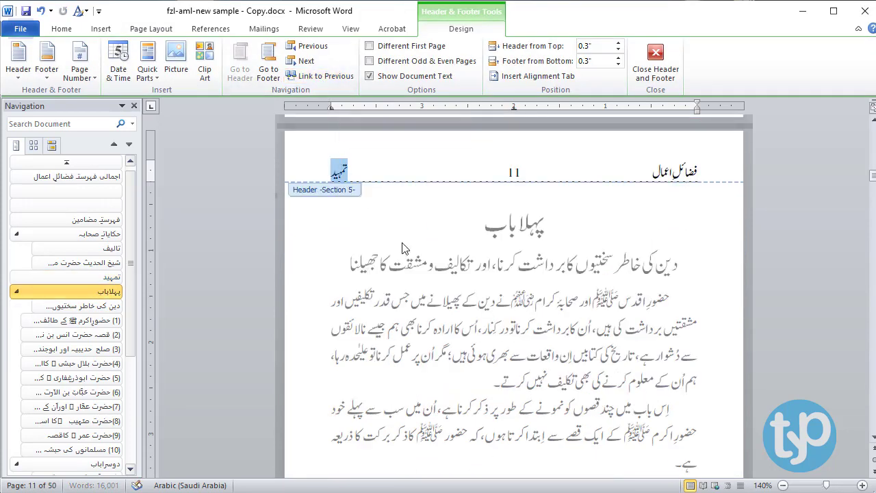
type("تہلا")
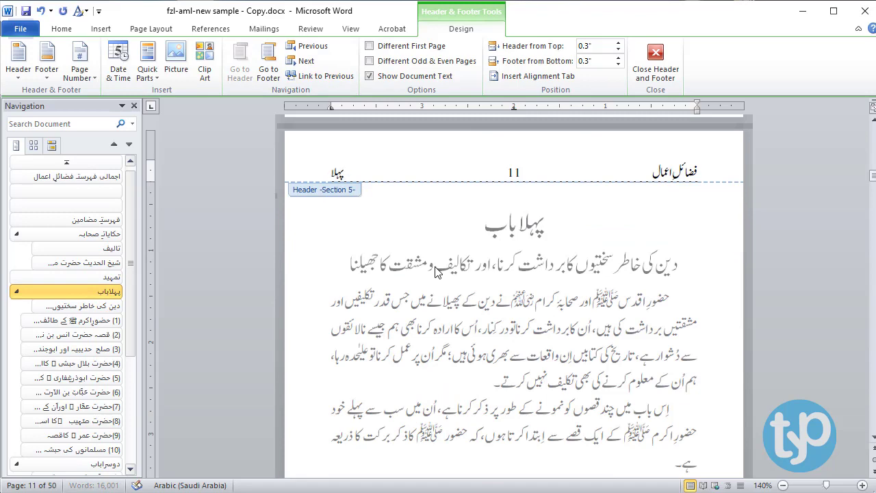
type(" باب")
double_click(438, 272)
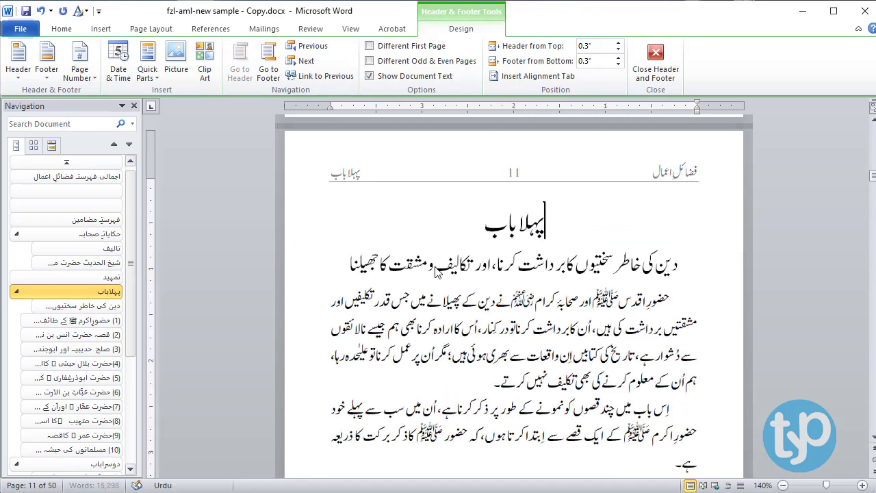
scroll(486, 312, "up", 10)
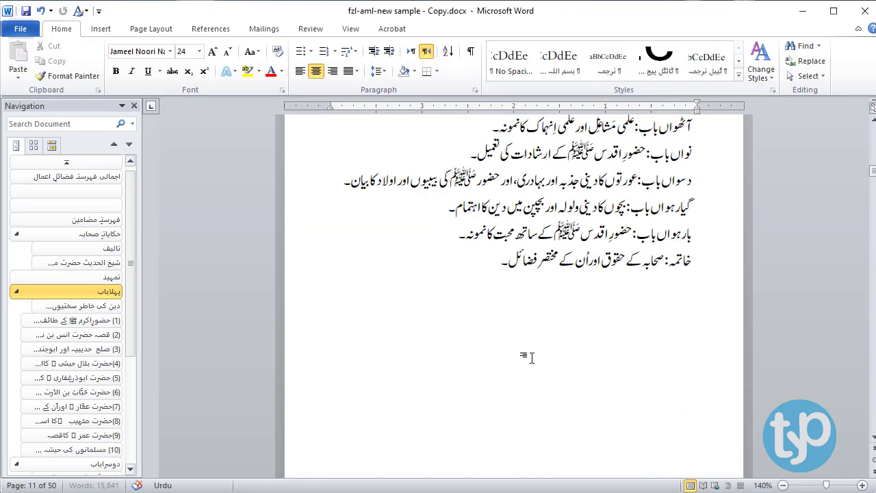
scroll(360, 226, "up", 3)
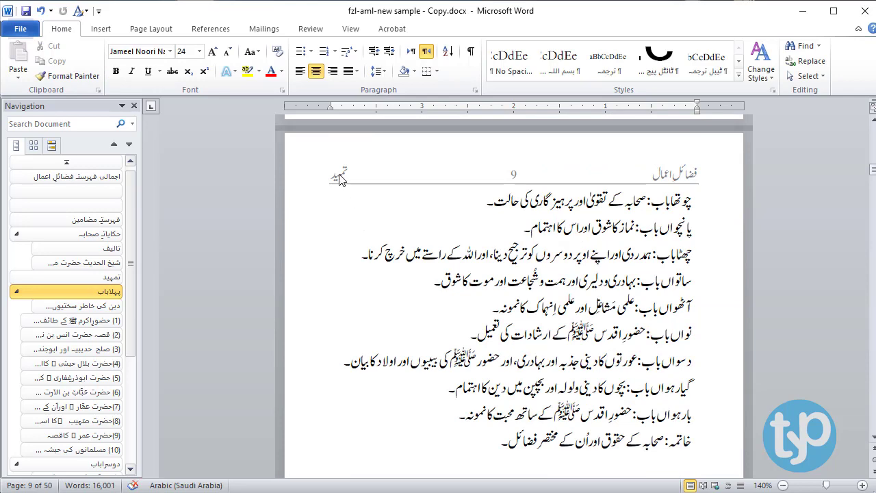
scroll(389, 313, "down", 10)
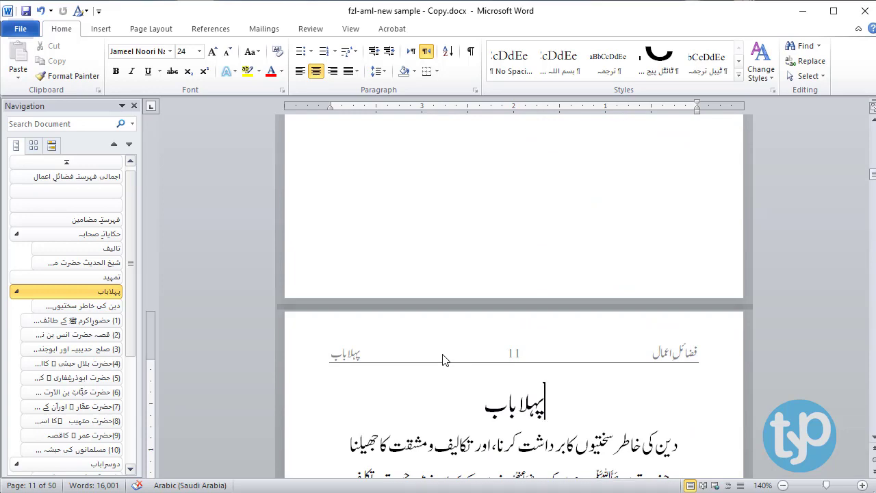
scroll(442, 360, "down", 5)
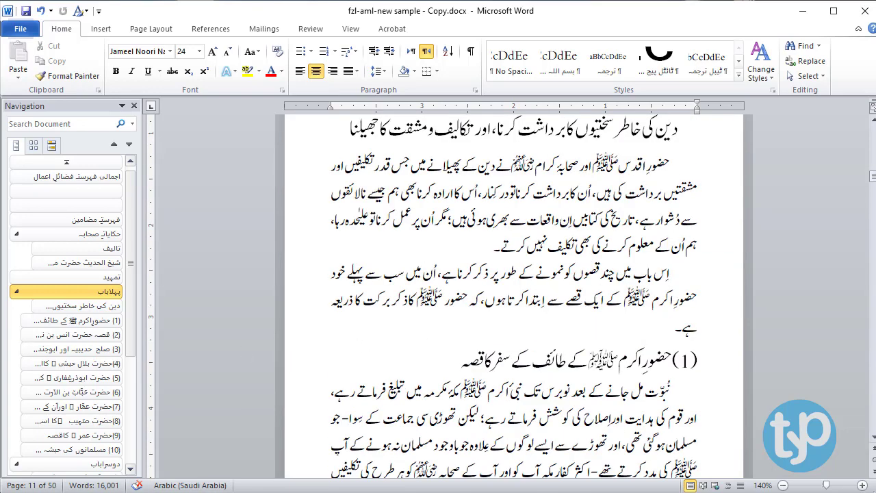
- Insert an Odd Page section break on the empty line after the last paragraph of پہلا باب, before the دوسرا باب heading
left_click(17, 291)
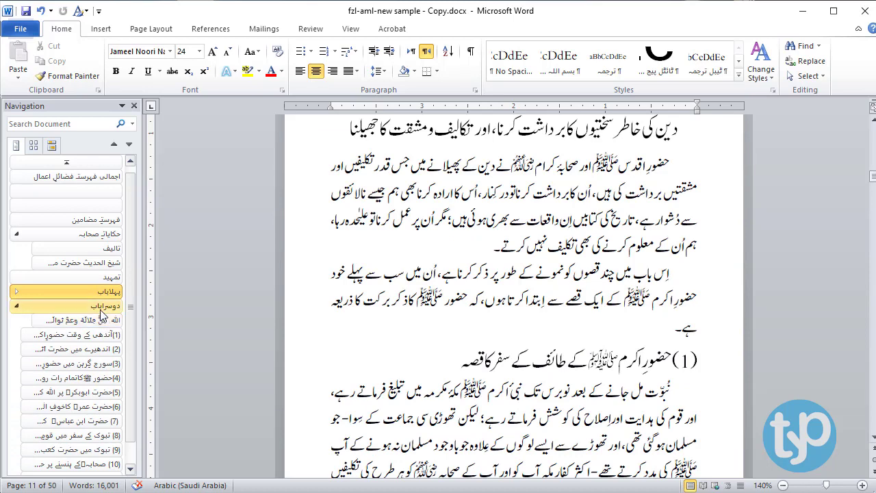
left_click(102, 312)
scroll(550, 321, "up", 5)
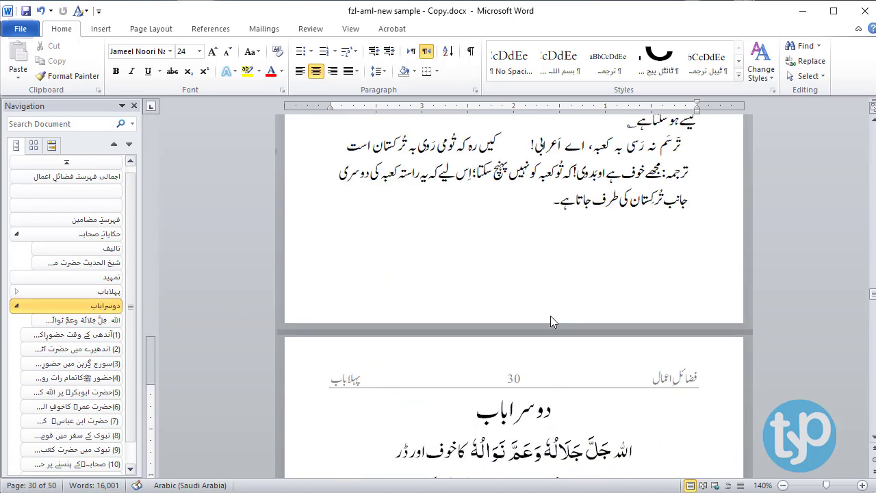
scroll(550, 315, "up", 3)
scroll(547, 313, "down", 2)
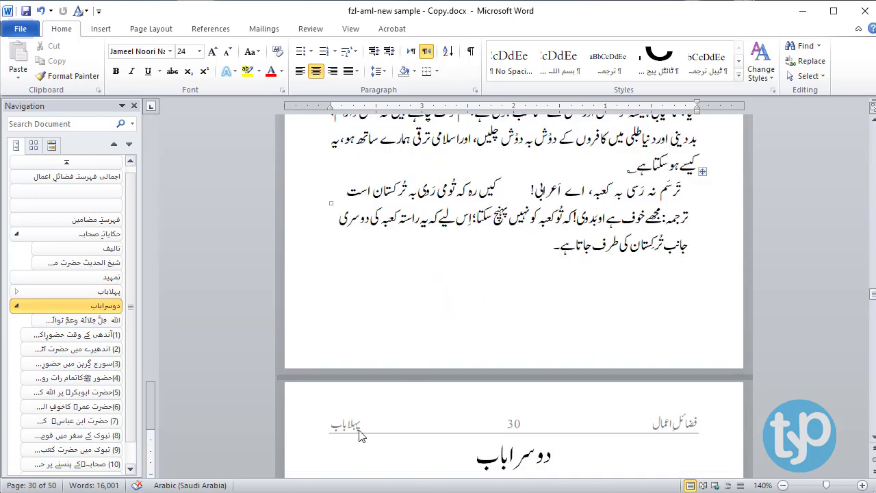
left_click(548, 307)
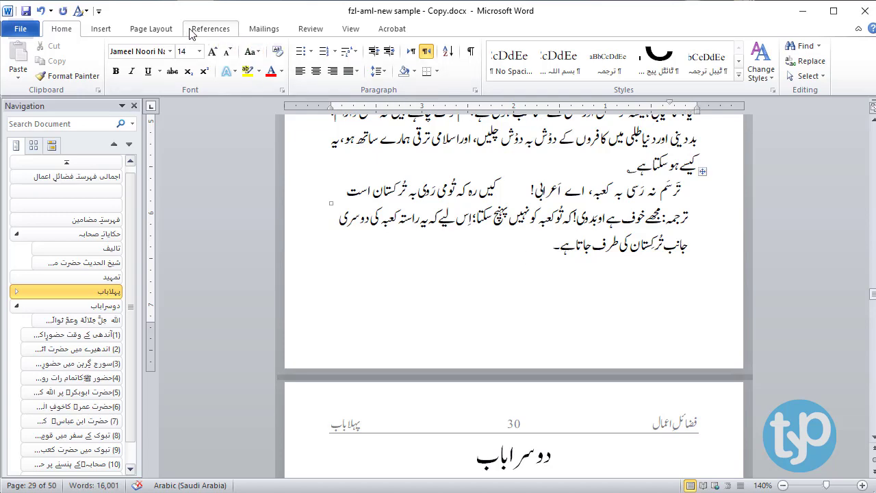
left_click(150, 31)
left_click(250, 46)
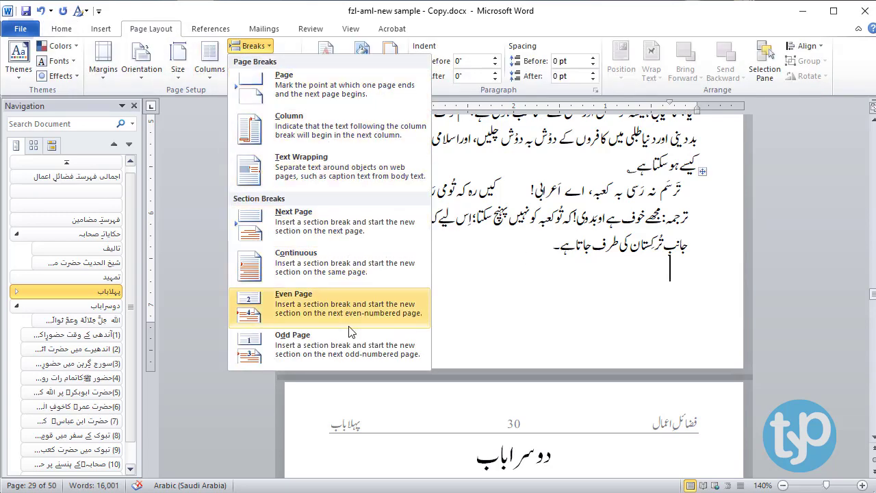
left_click(347, 345)
scroll(688, 367, "down", 2)
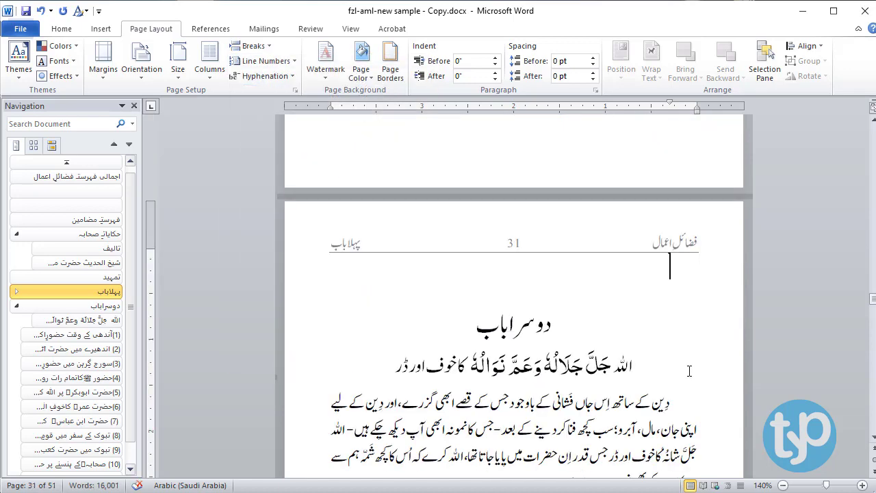
- Unlink the section 6 header from the previous section and replace its پہلا باب text with دوسرا باب
double_click(500, 254)
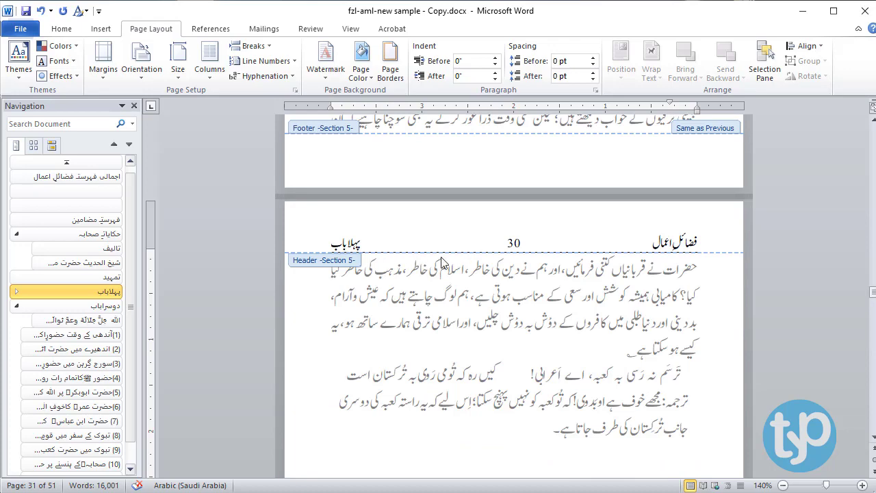
left_click(361, 168)
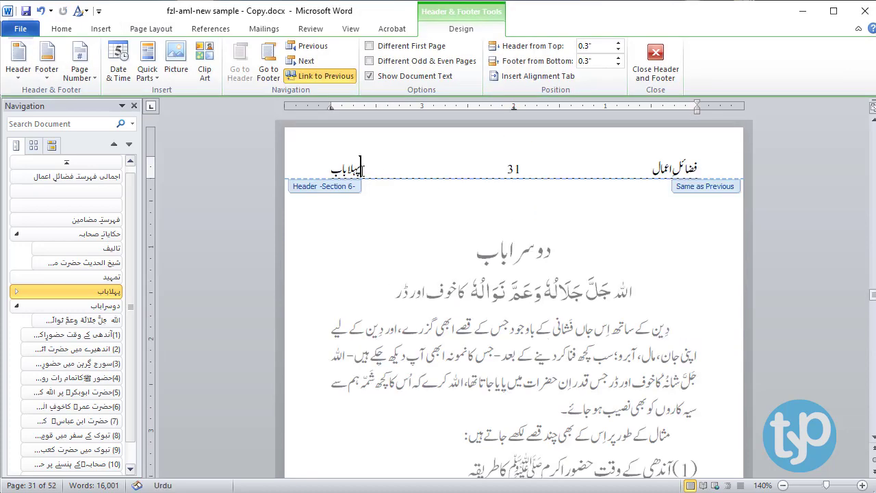
left_click(312, 76)
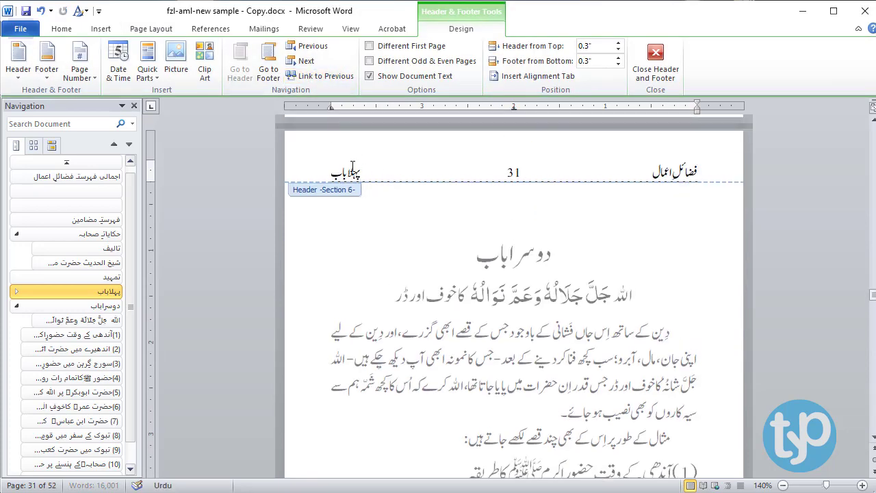
left_click_drag(361, 170, 335, 172)
type("دو")
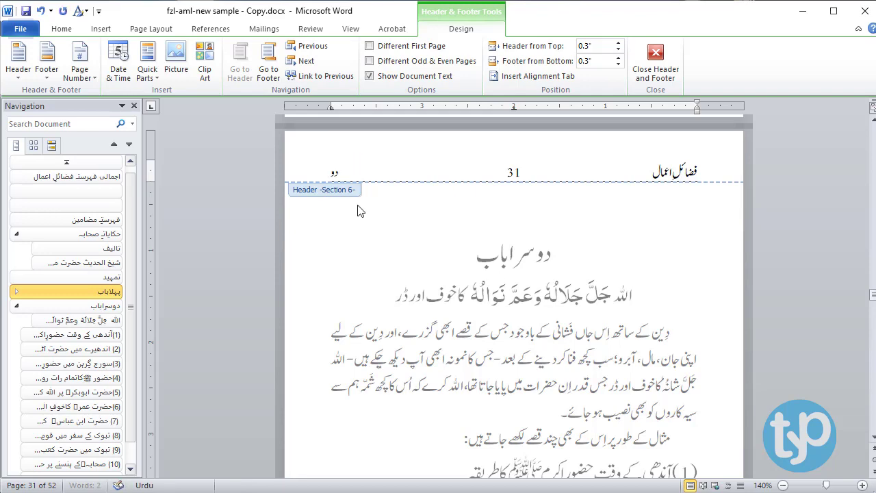
type("سرا باب")
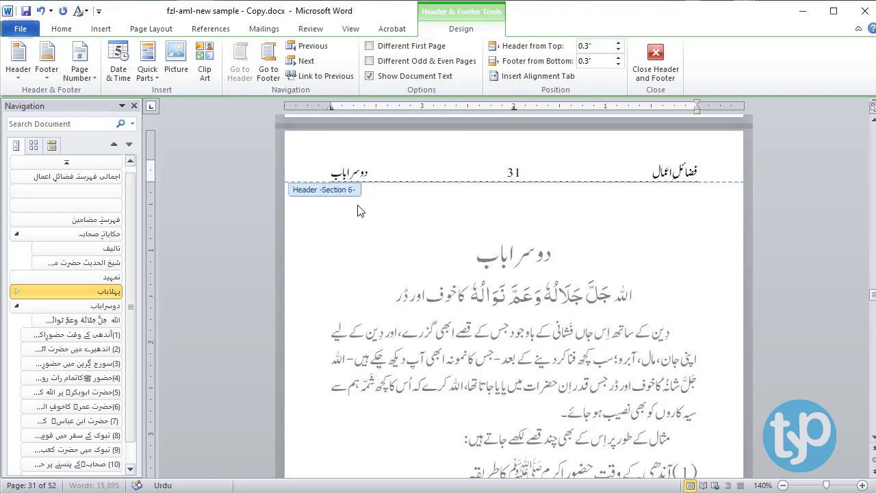
double_click(360, 211)
- Examine the headers around the end of پہلا باب and the start of دوسرا باب, and the حکایاتِ صحابہ title page
scroll(363, 225, "up", 3)
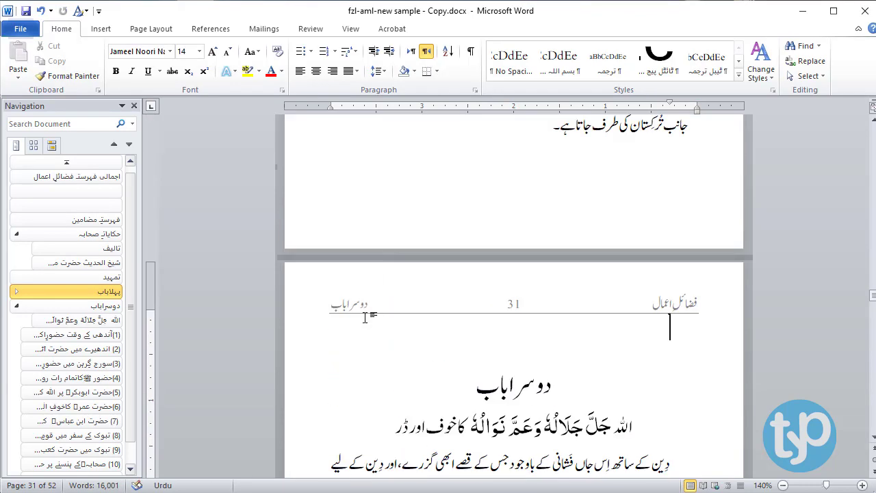
scroll(391, 370, "up", 15)
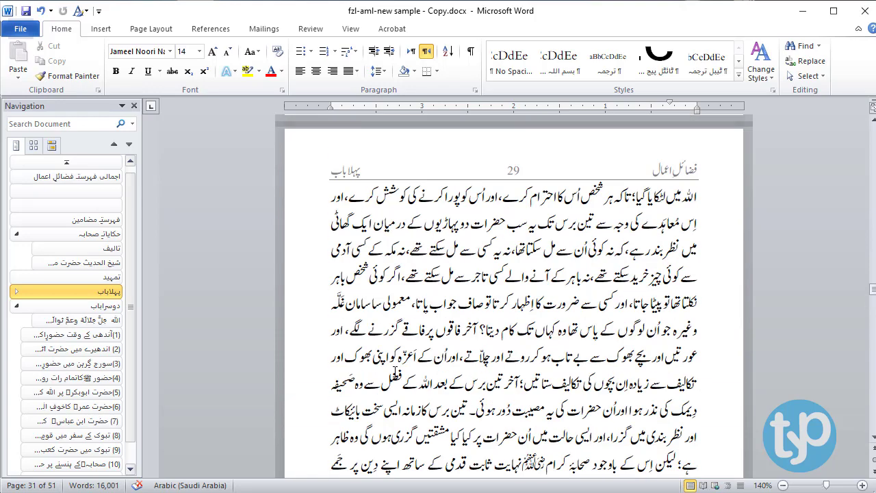
scroll(391, 267, "down", 7)
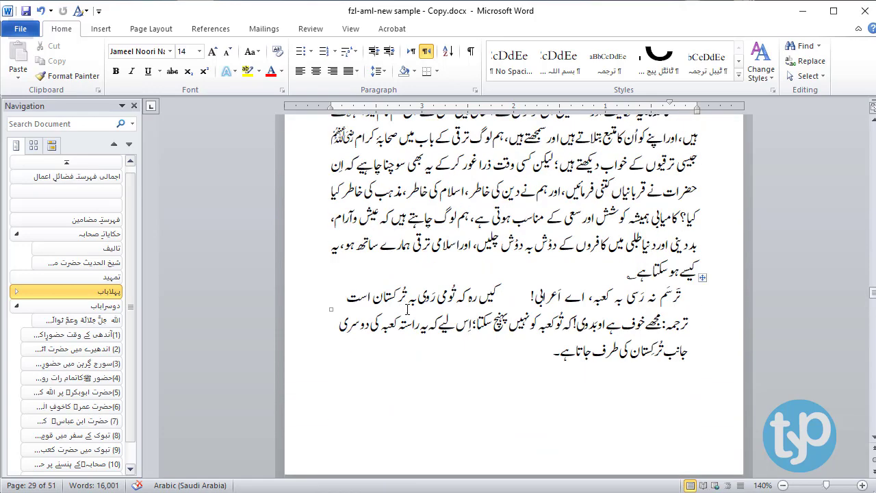
scroll(526, 404, "down", 7)
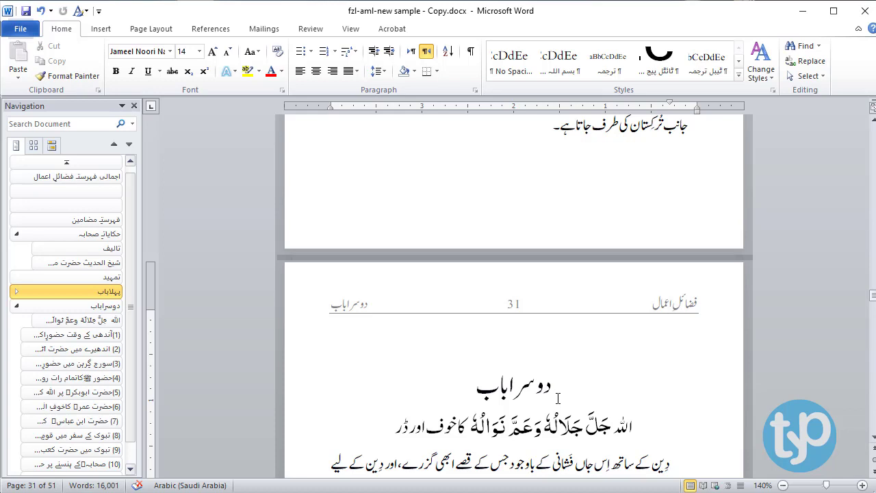
left_click_drag(873, 301, 873, 154)
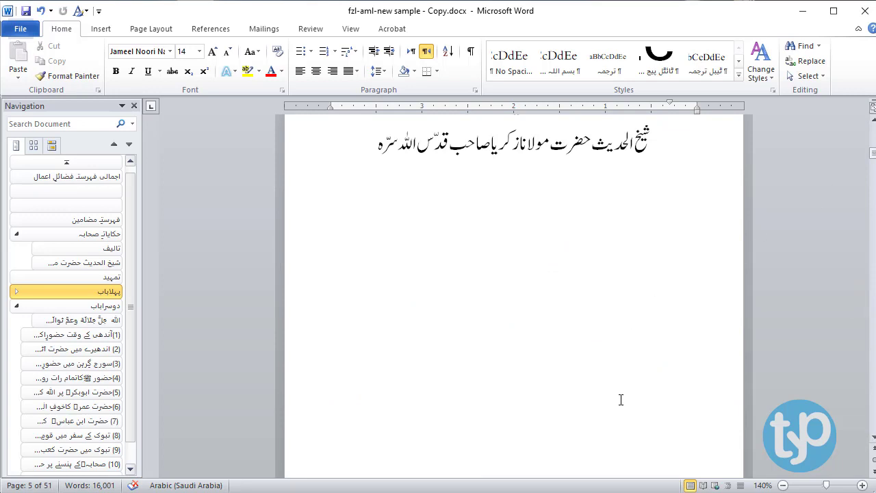
scroll(566, 377, "up", 5)
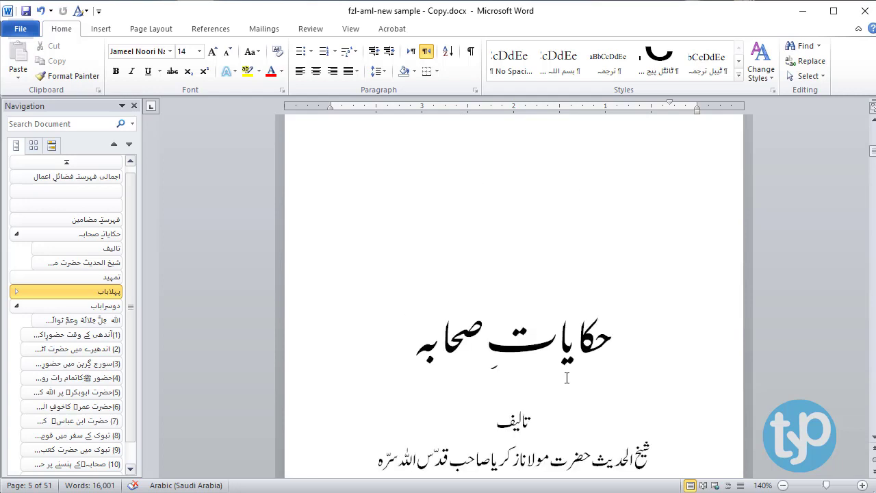
scroll(567, 378, "up", 3)
scroll(567, 378, "down", 5)
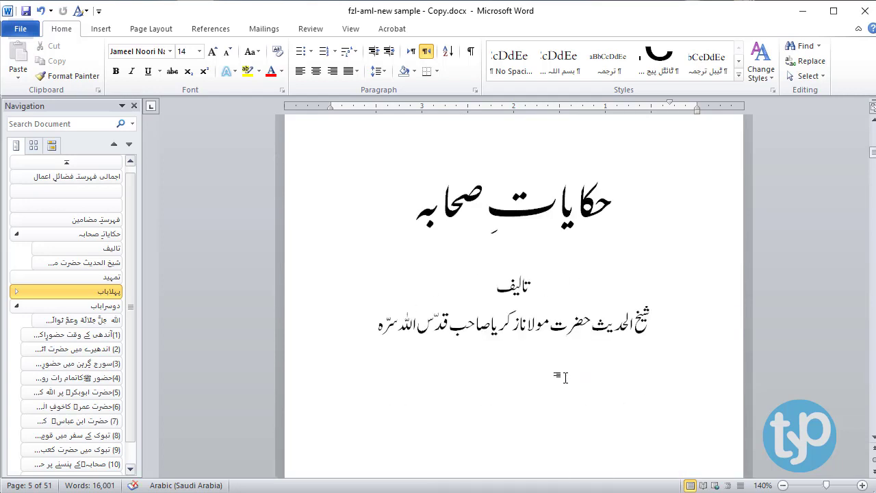
scroll(565, 377, "down", 8)
- Review the page number format settings of the section 4 header on the تمہید page, leaving them unchanged
double_click(515, 301)
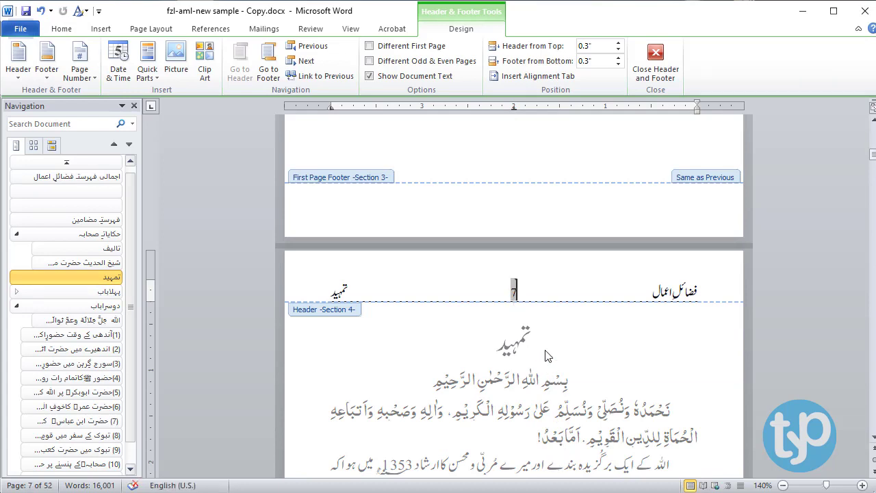
scroll(539, 331, "up", 2)
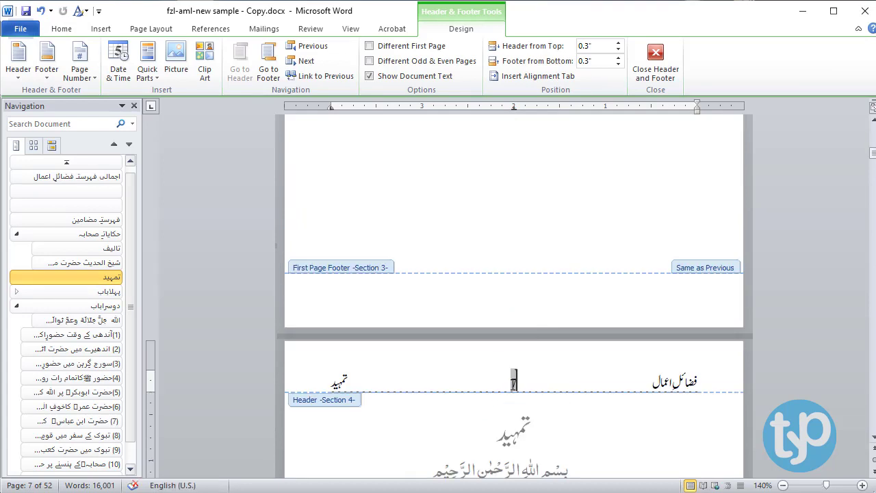
right_click(514, 382)
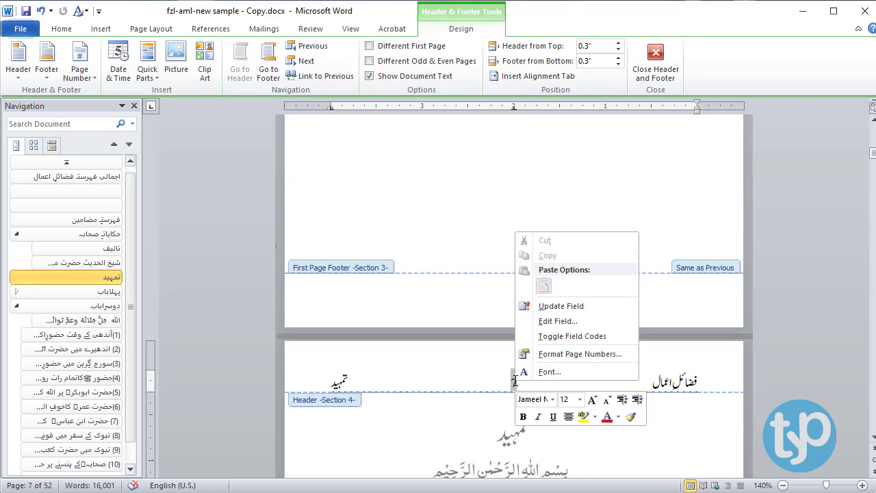
left_click(557, 355)
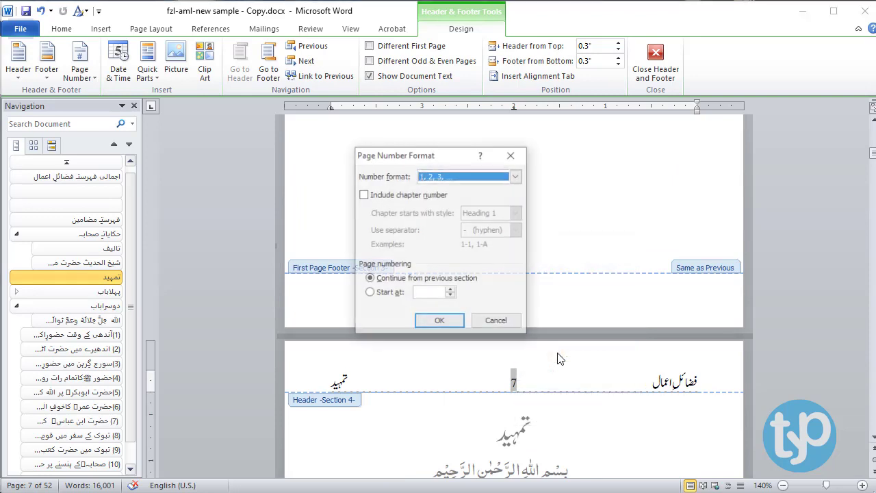
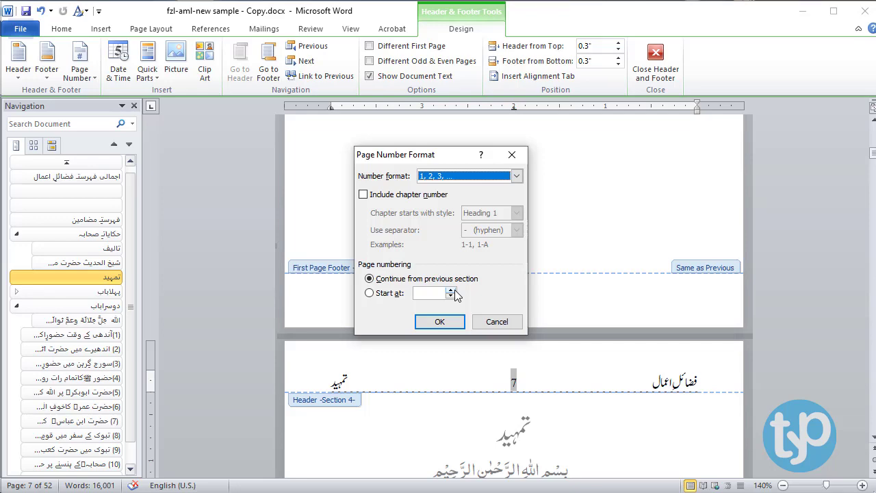
left_click(497, 321)
- Turn off Different First Page for section 1 and delete the فہرست مضامین text from its header
scroll(593, 360, "up", 15)
scroll(593, 357, "up", 20)
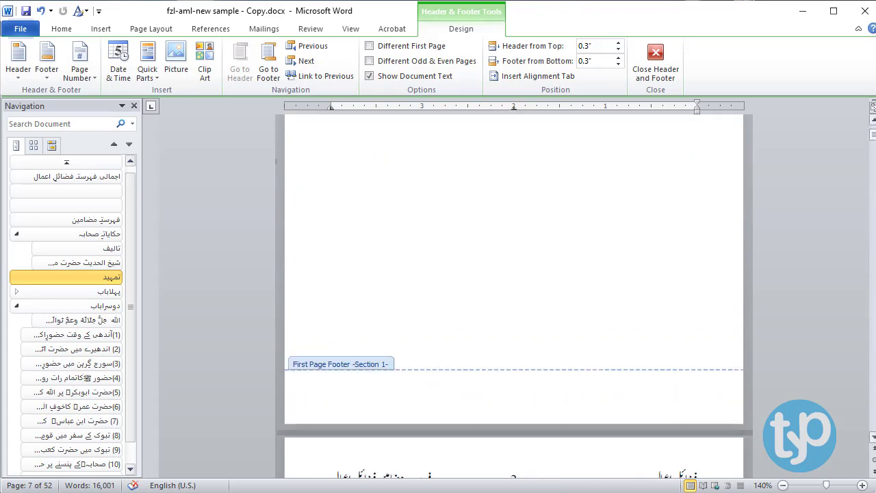
scroll(607, 201, "up", 10)
left_click(486, 175)
left_click(416, 48)
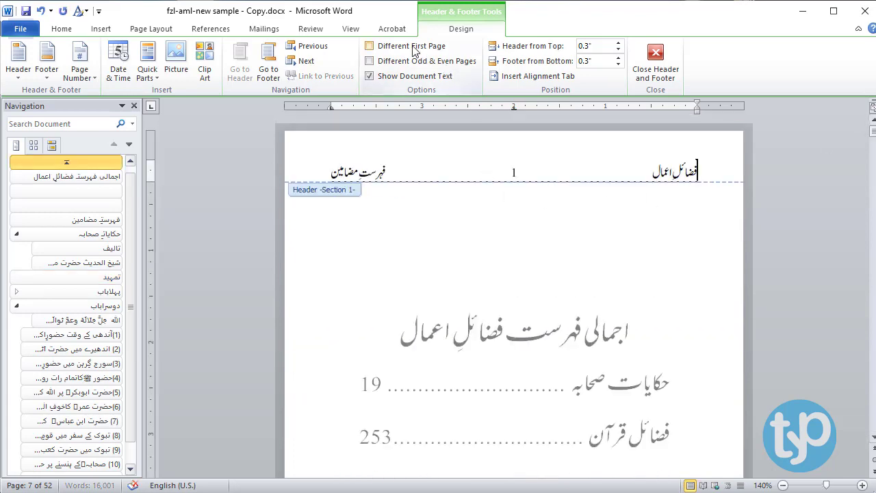
left_click_drag(340, 172, 428, 153)
key("Delete")
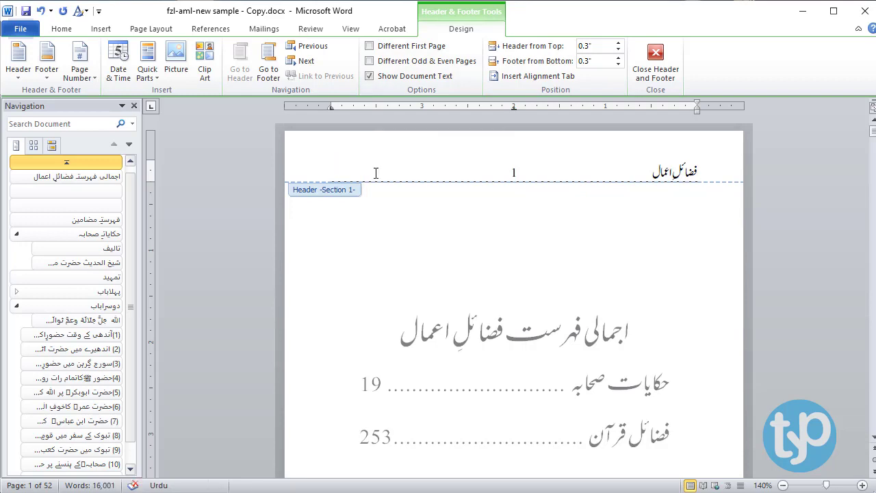
- Set the page numbering of section 1 to start at 1 instead of continuing from the previous section
left_click(514, 173)
right_click(514, 173)
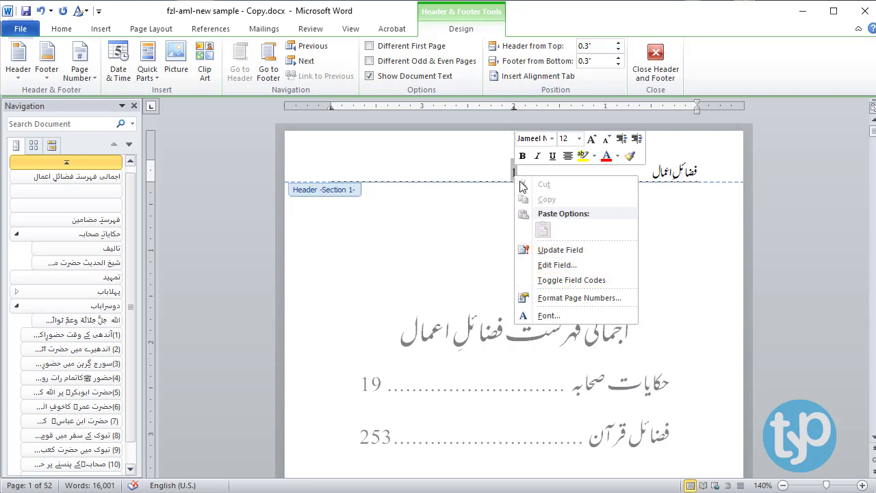
left_click(579, 297)
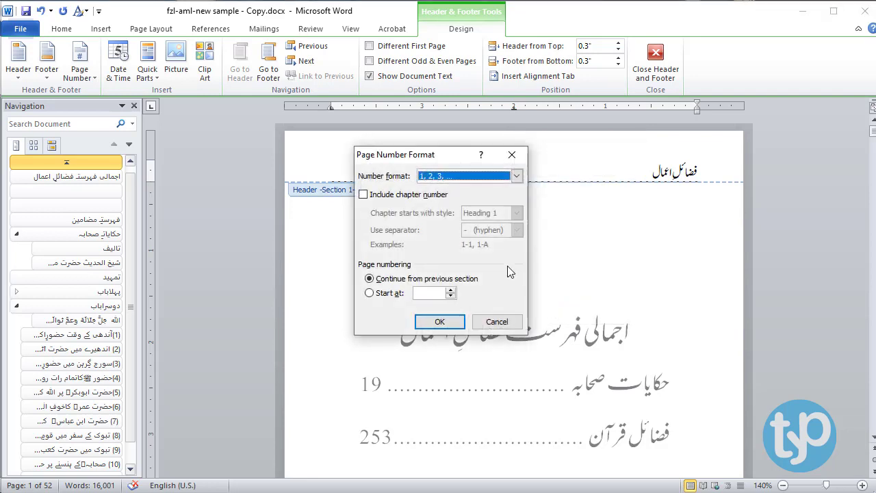
left_click(372, 294)
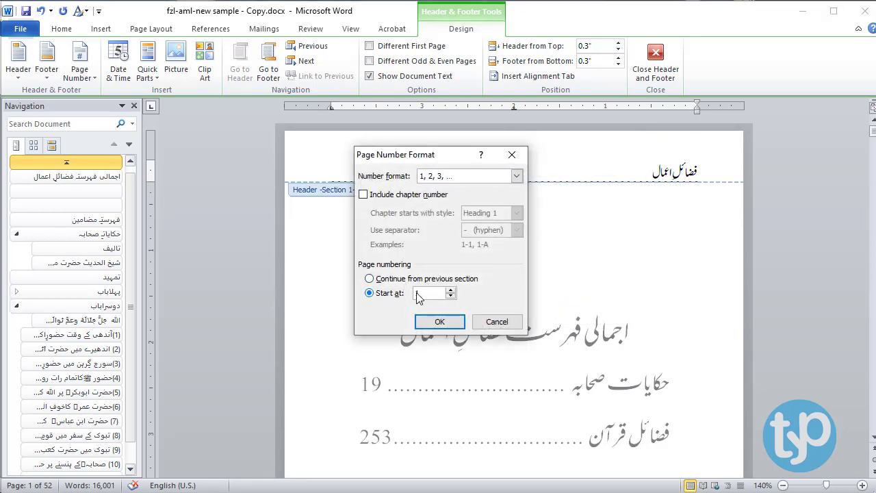
left_click(440, 323)
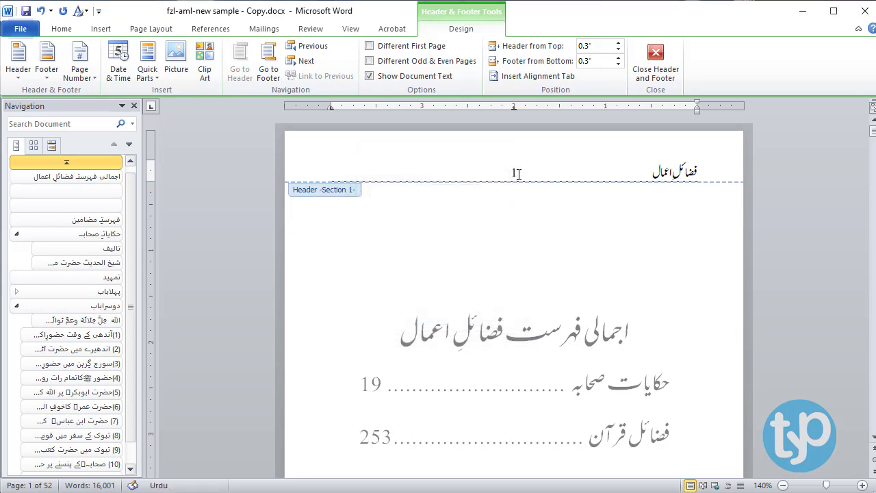
- Set the page numbering of section 2, the فہرستِ مضامین pages, to start at 5
scroll(517, 173, "down", 15)
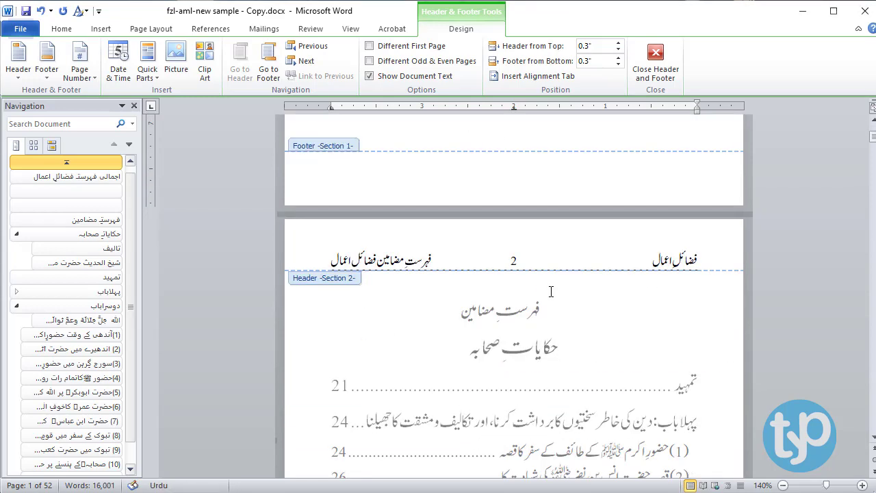
right_click(514, 263)
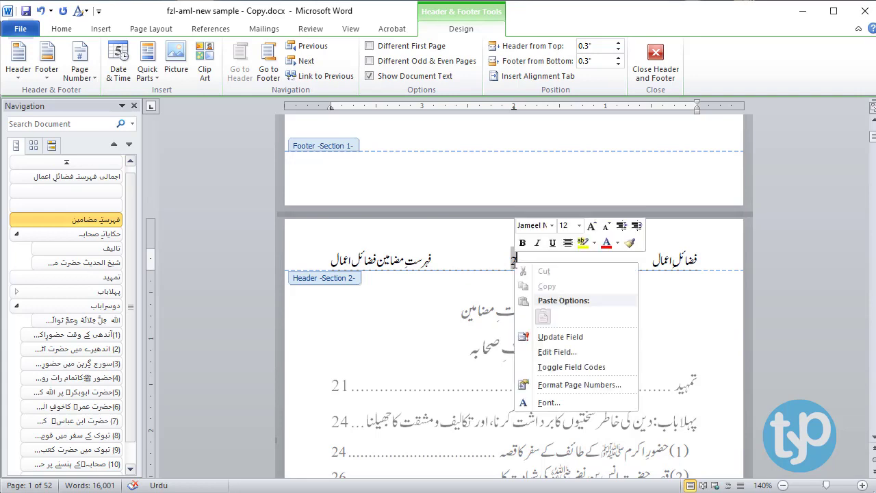
left_click(575, 385)
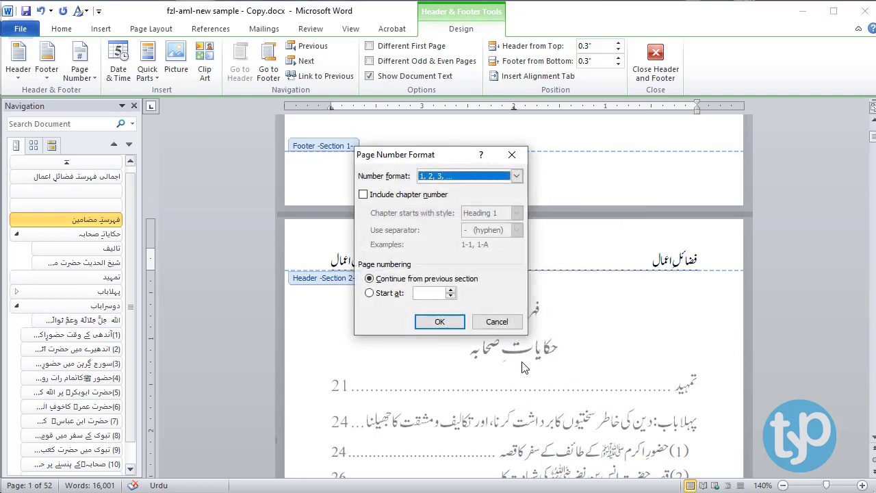
left_click(397, 296)
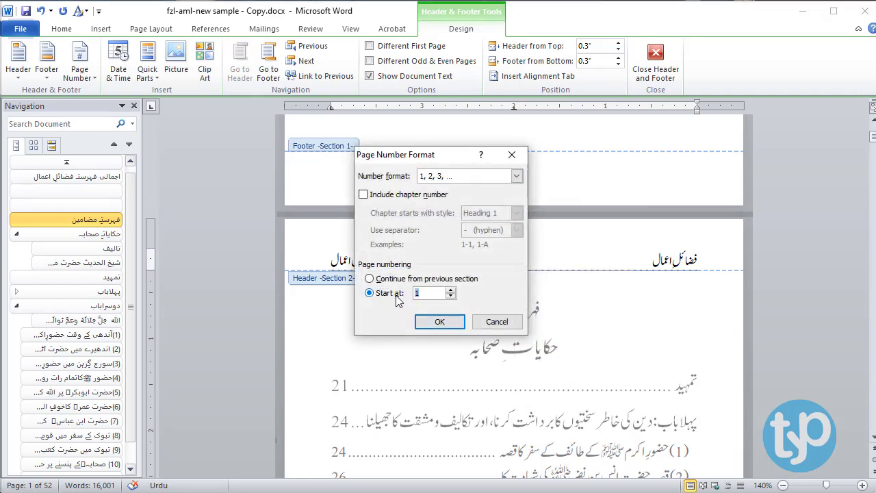
left_click(451, 290)
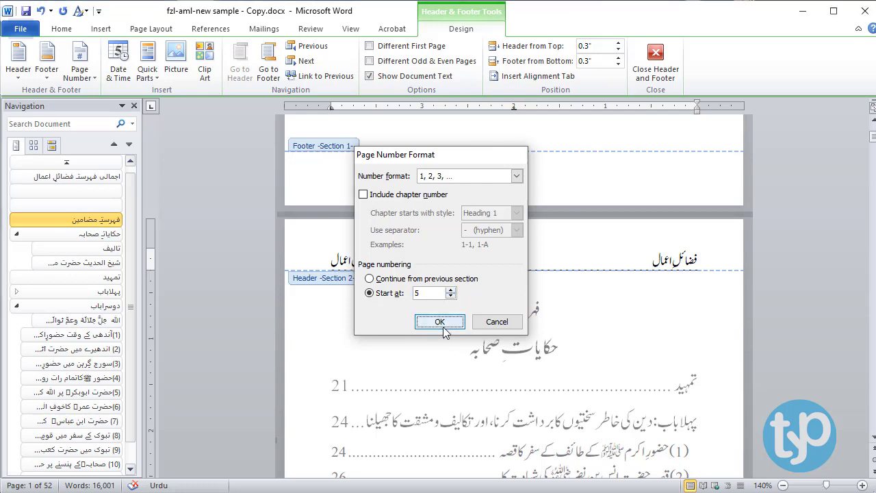
left_click(439, 321)
- Set the page numbering of section 1, the اجمالی فہرست page, to start at 5
scroll(563, 384, "up", 5)
scroll(564, 383, "up", 3)
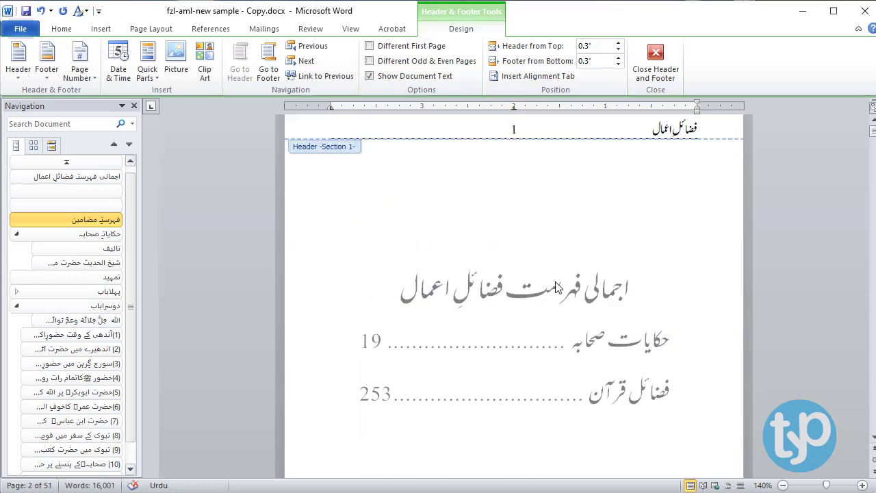
right_click(514, 130)
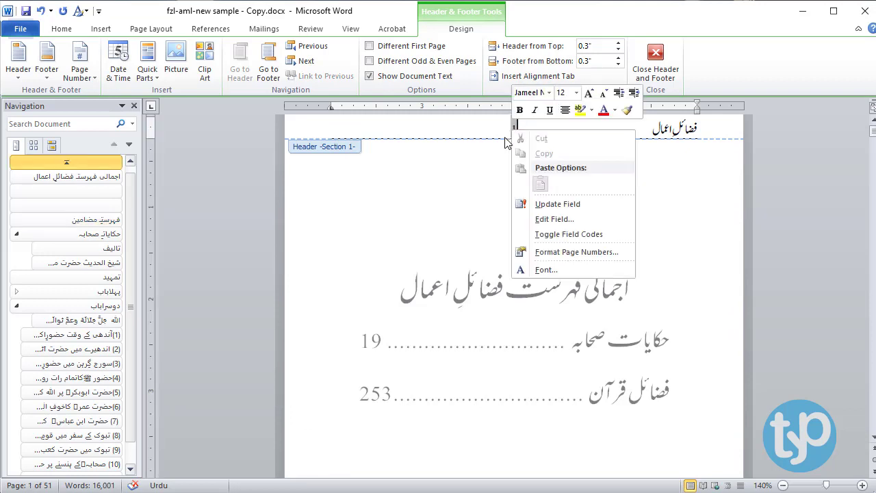
left_click(553, 252)
left_click(450, 290)
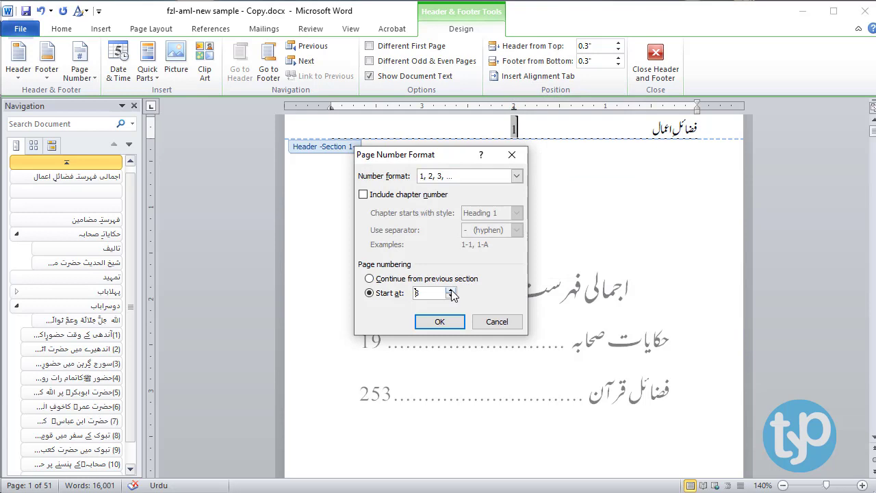
left_click(440, 323)
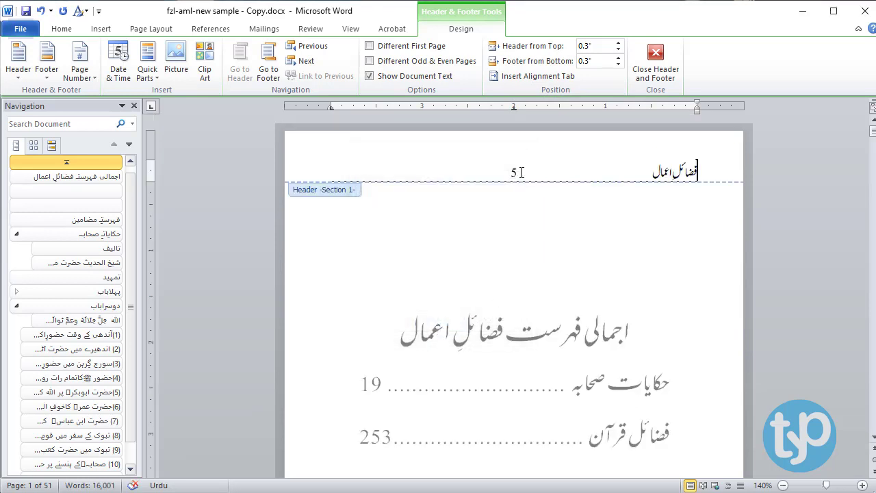
- Set the page numbering of section 2, the فہرستِ مضامین pages, to continue from the previous section
scroll(553, 388, "down", 3)
scroll(553, 388, "down", 10)
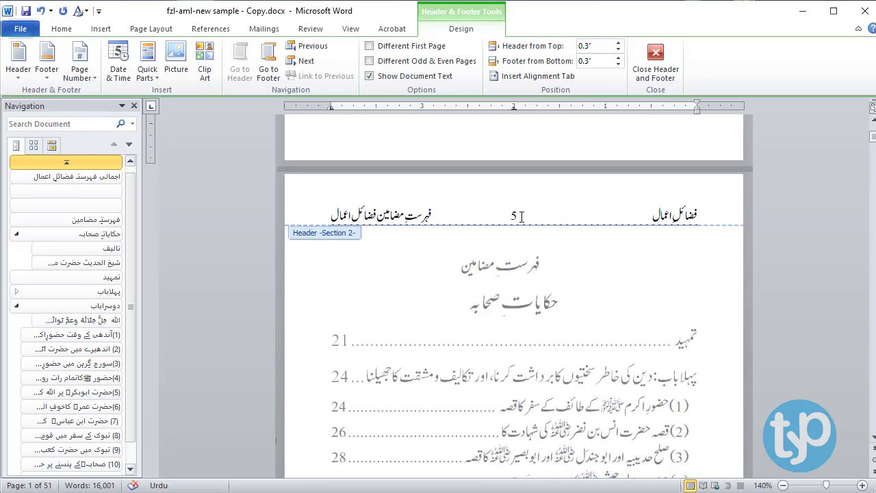
right_click(515, 215)
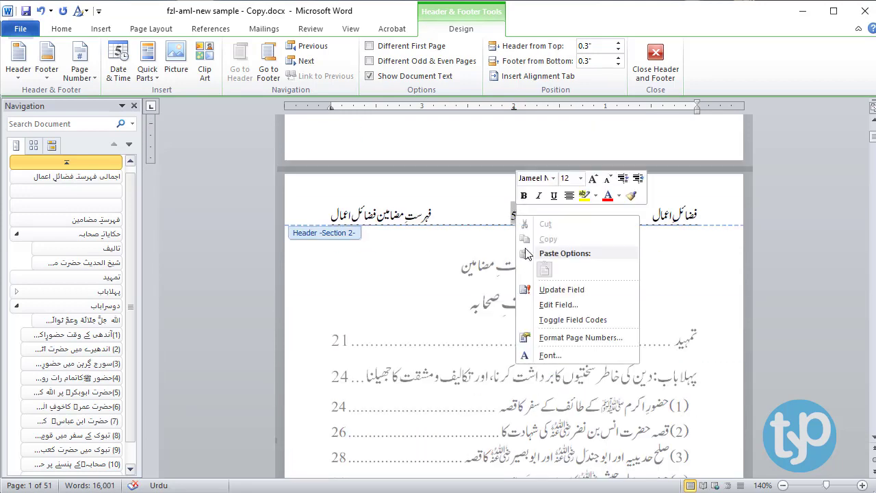
left_click(548, 333)
left_click(410, 280)
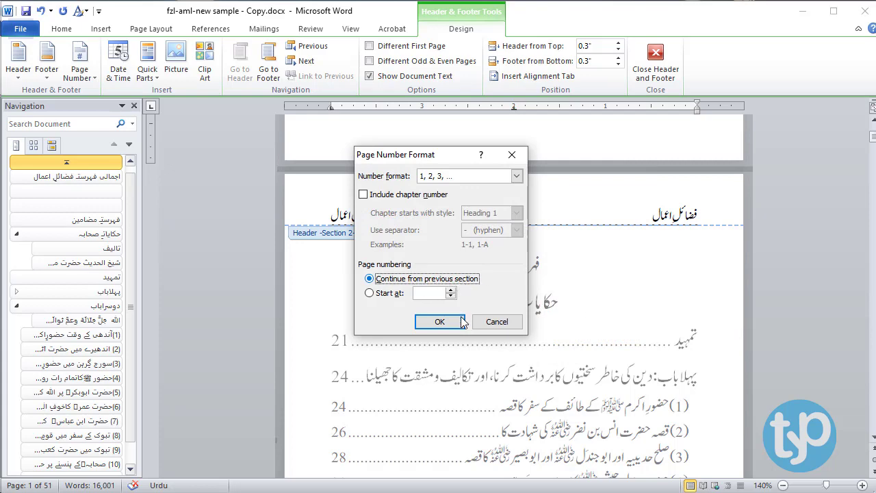
left_click(439, 322)
- Check the header page numbers from the اجمالی فہرست page through the فہرستِ مضامین pages
scroll(527, 370, "up", 10)
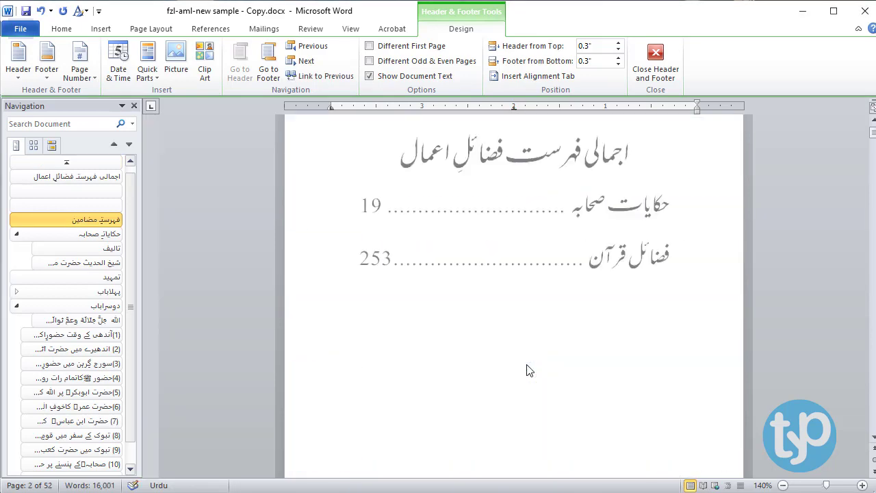
scroll(527, 369, "down", 15)
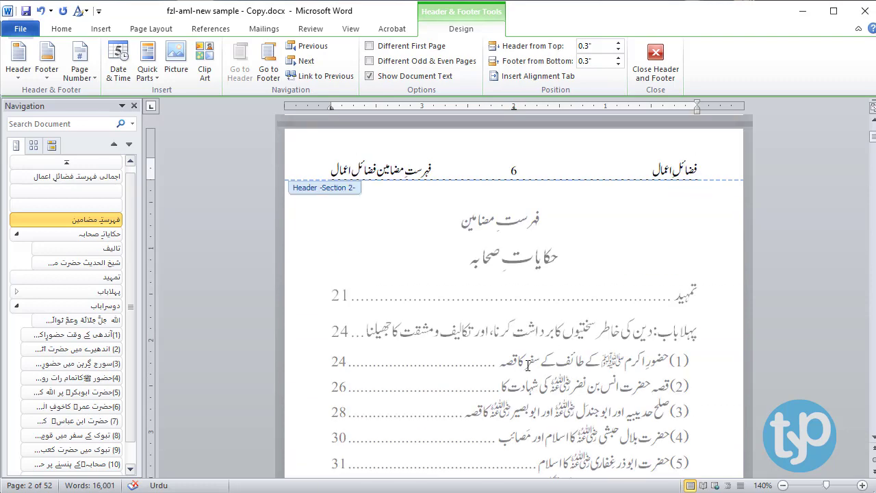
scroll(521, 274, "up", 10)
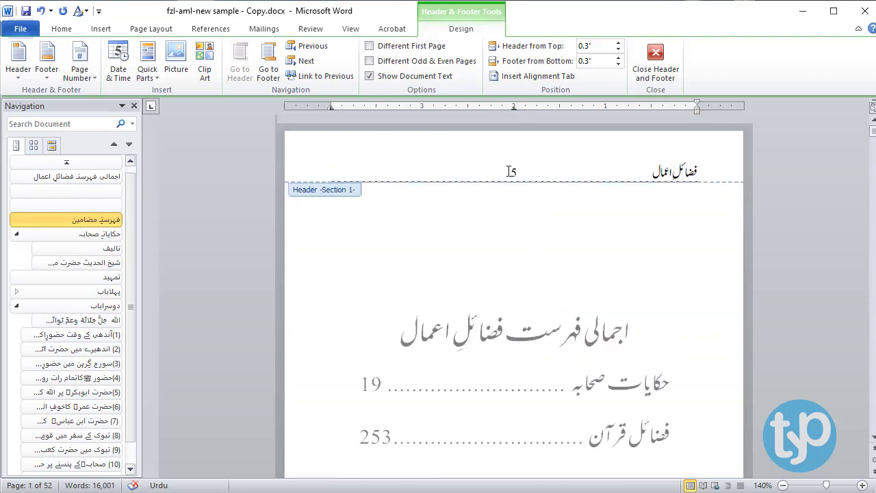
left_click(519, 174)
scroll(548, 287, "down", 5)
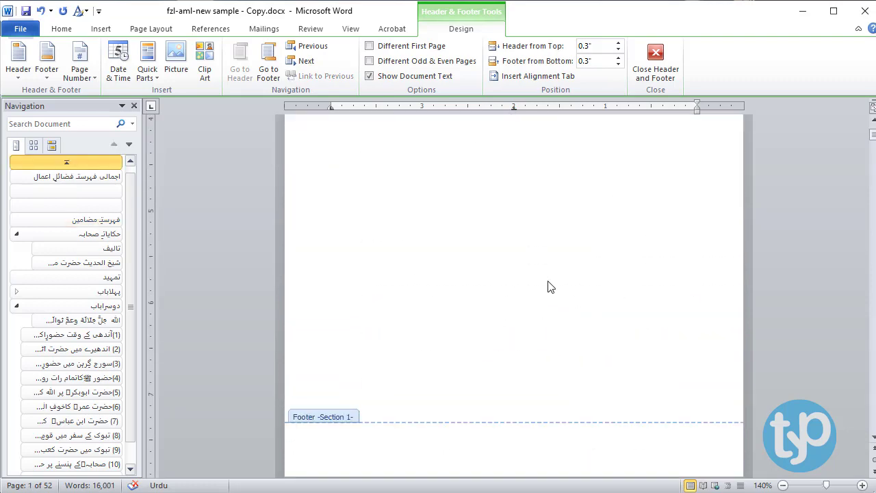
scroll(551, 287, "down", 3)
scroll(543, 313, "down", 1)
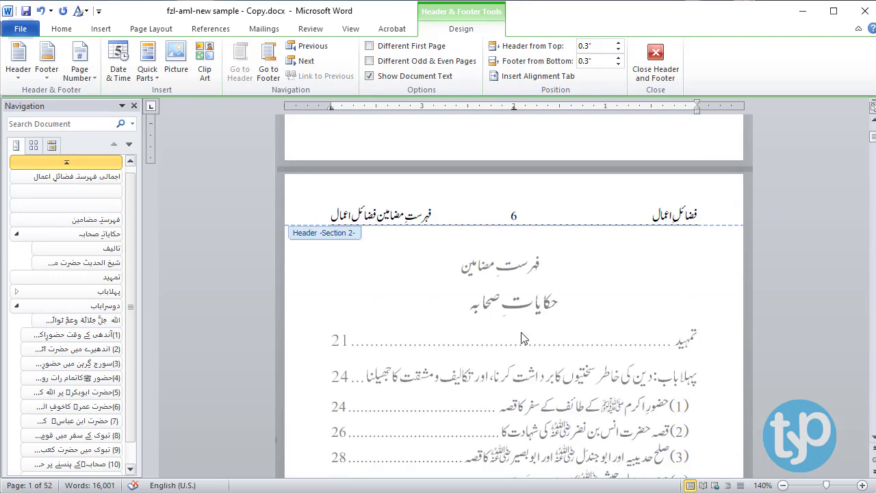
left_click(512, 218)
scroll(540, 318, "down", 10)
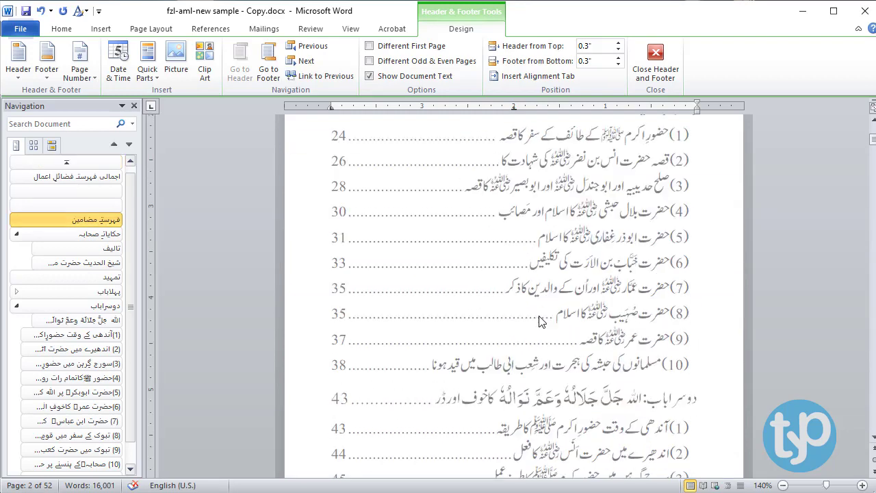
scroll(541, 322, "down", 14)
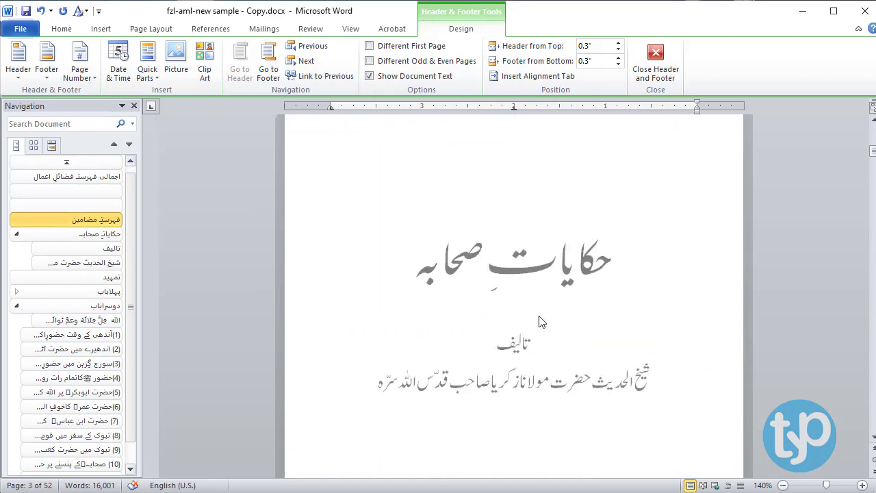
- Turn off Different First Page for section 3, the حکایاتِ صحابہ title page, and check its page number format without changing it
scroll(541, 322, "up", 5)
scroll(541, 322, "up", 2)
left_click(536, 259)
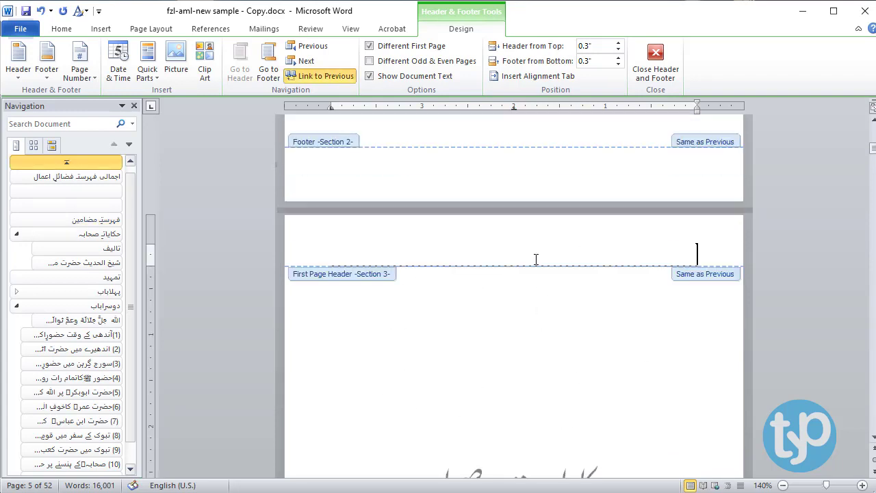
left_click(420, 53)
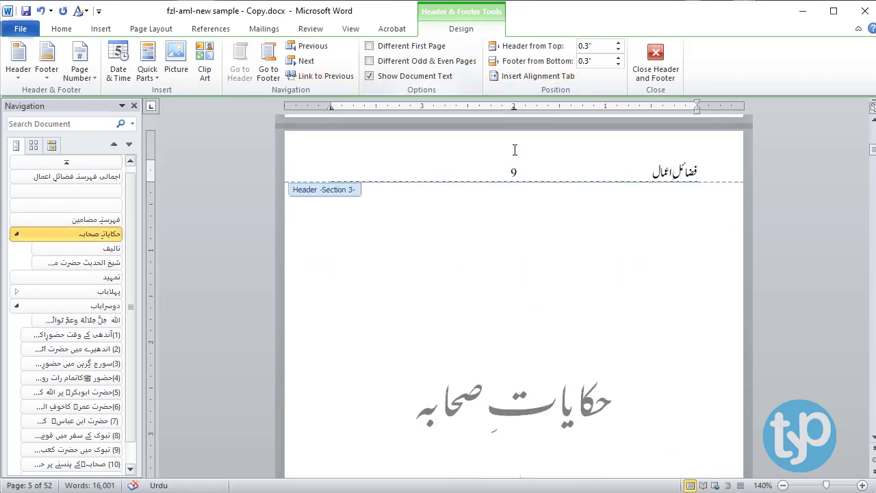
right_click(515, 171)
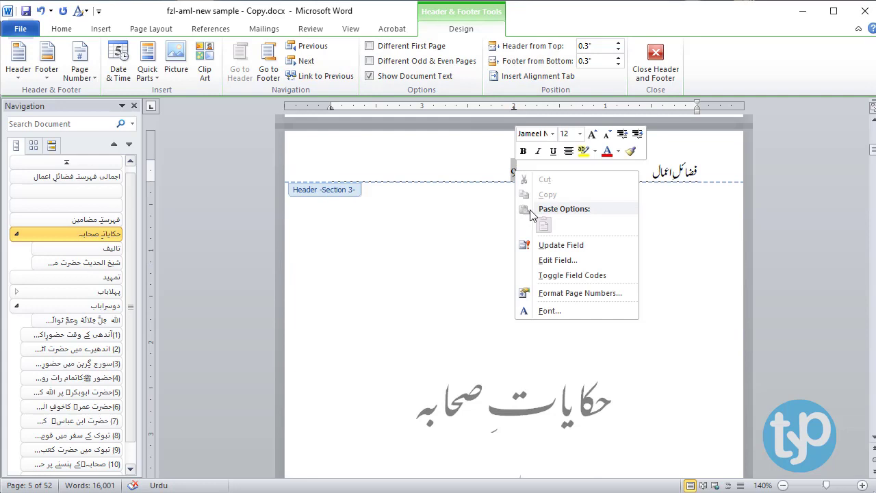
left_click(568, 297)
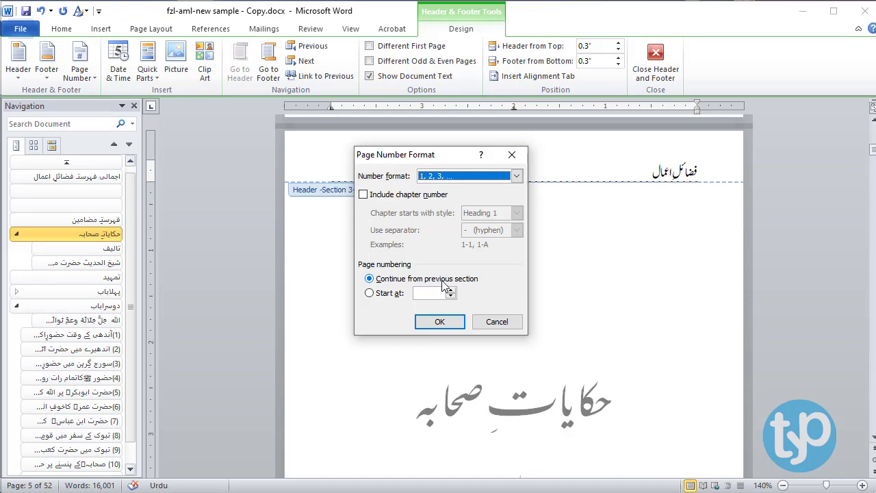
left_click(497, 322)
- Compare the header page numbers on the last فہرستِ مضامین page and the حکایاتِ صحابہ title page
scroll(586, 356, "up", 6)
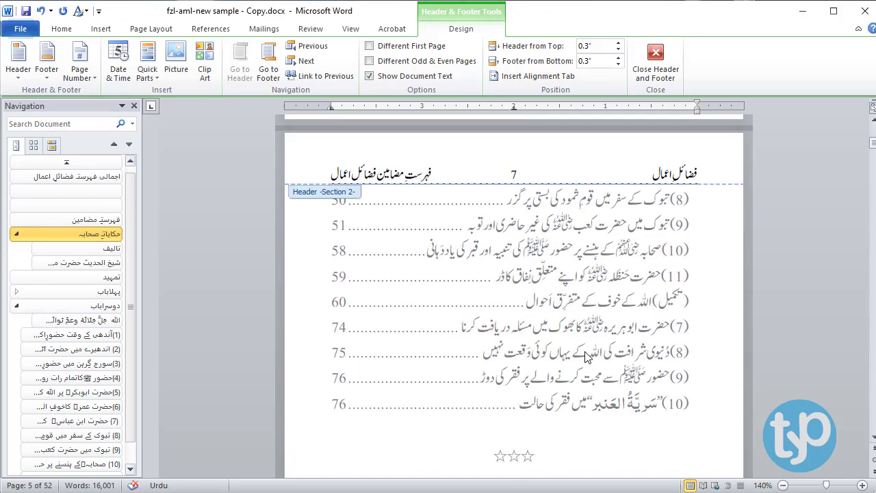
left_click(520, 178)
left_click(512, 173)
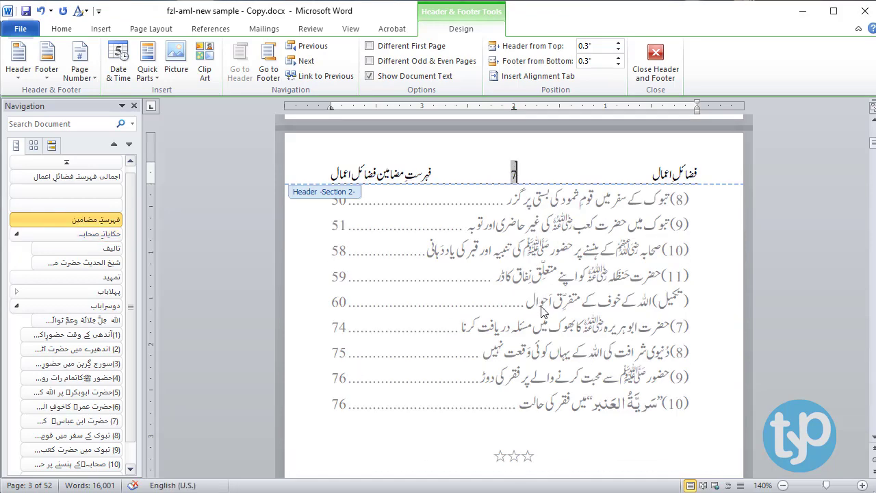
scroll(547, 332, "down", 8)
left_click(514, 352)
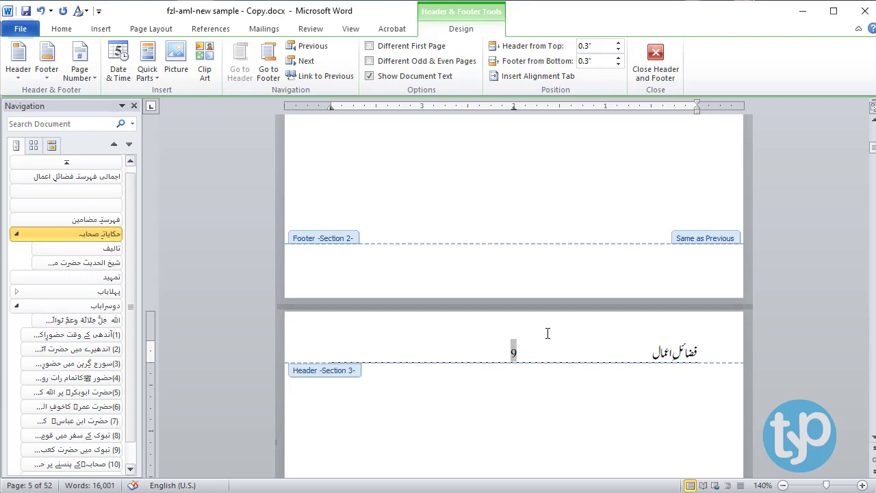
scroll(548, 334, "up", 15)
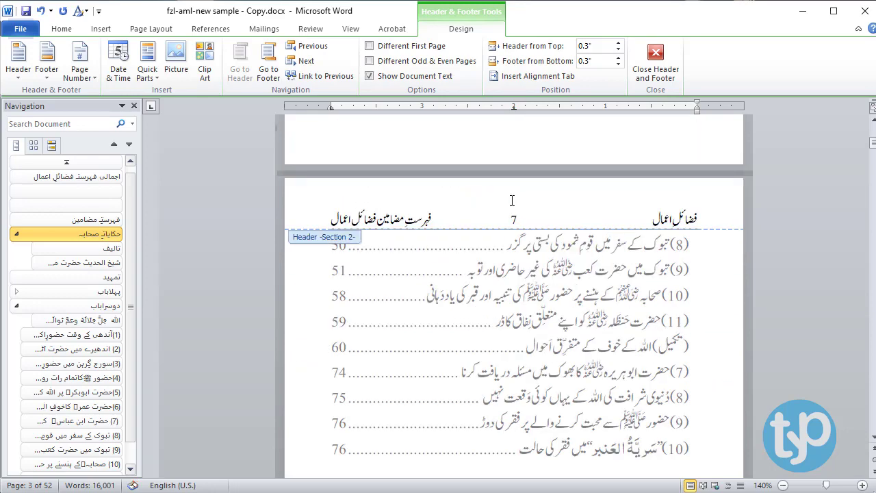
scroll(548, 385, "down", 5)
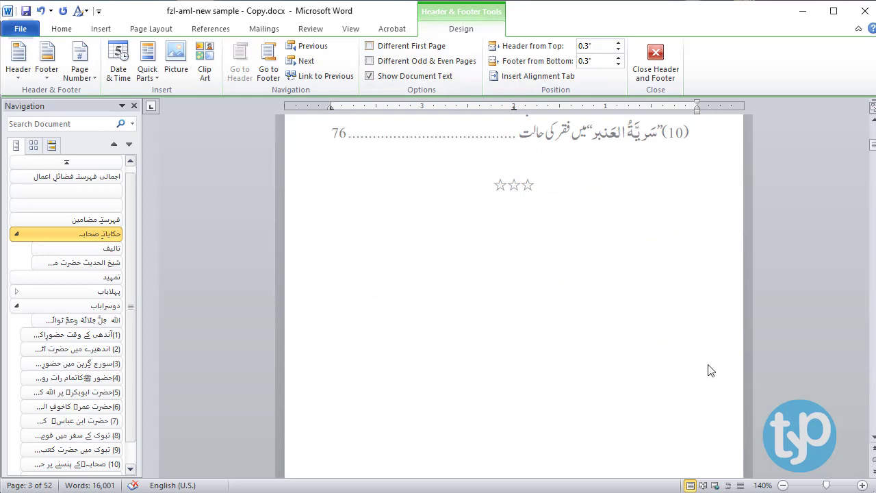
- Show the formatting marks to inspect the section break ending the فہرستِ مضامین pages, and hide the marks again
scroll(411, 75, "up", 8)
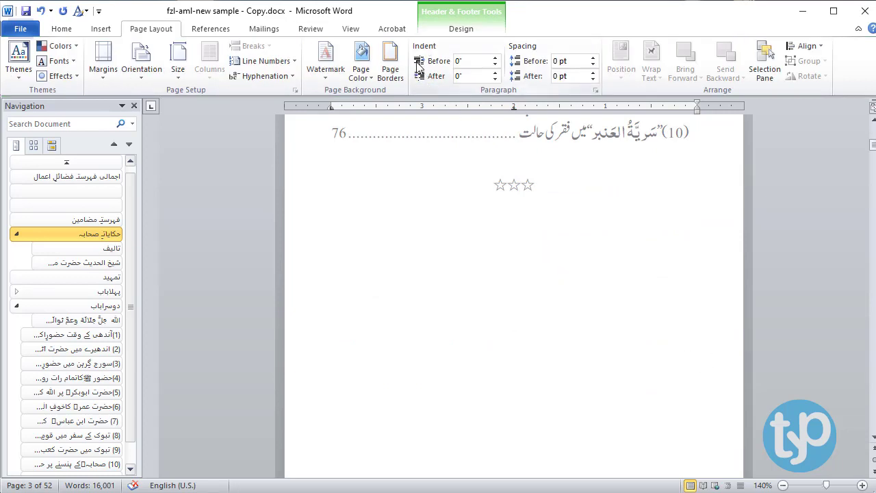
left_click(470, 50)
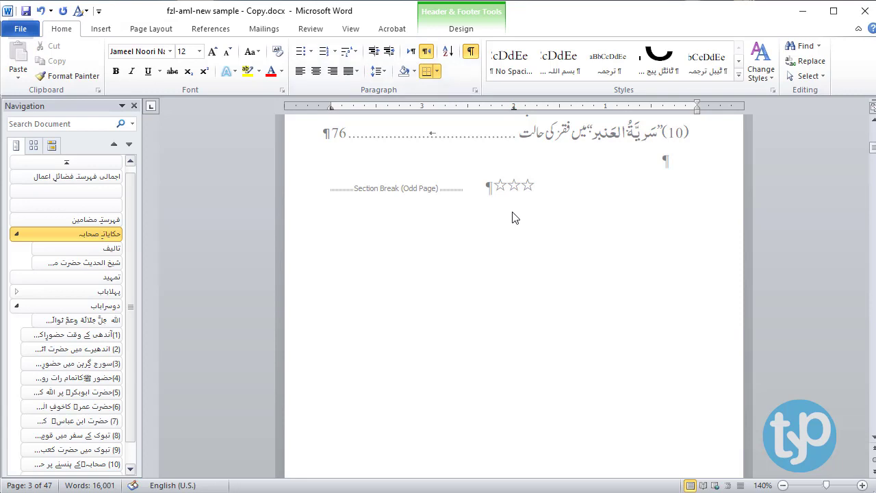
scroll(558, 257, "up", 2)
scroll(558, 257, "up", 2)
scroll(557, 268, "down", 10)
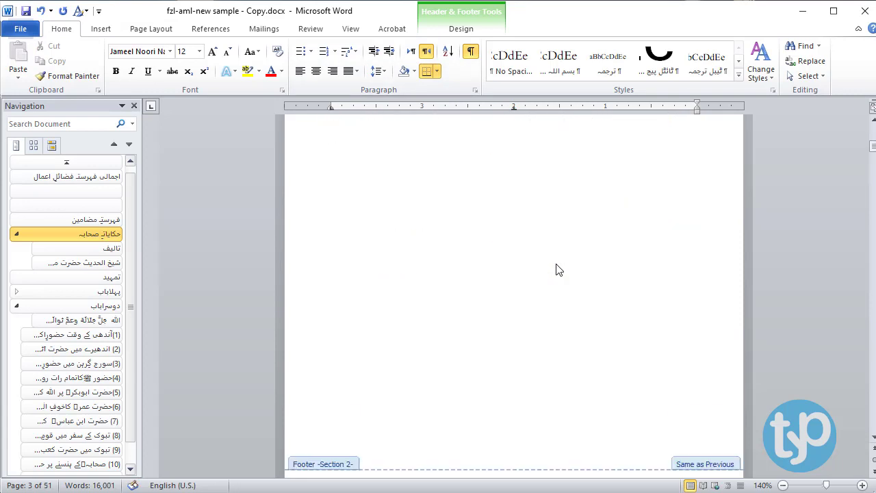
scroll(556, 269, "down", 5)
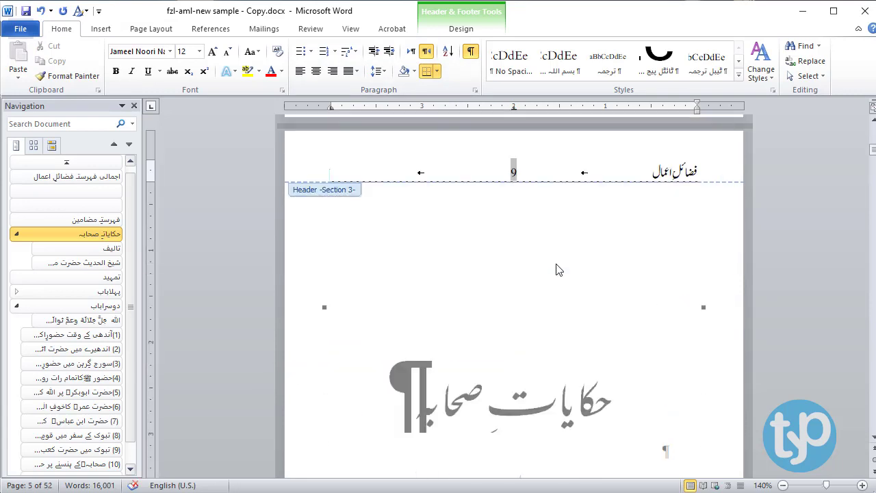
left_click(470, 53)
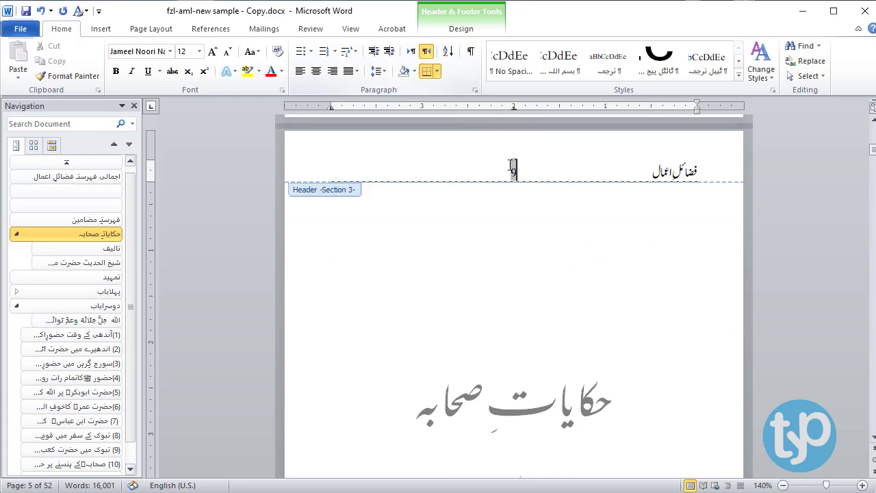
- Compare the header page numbers of section 3, the حکایاتِ صحابہ title page, and section 4, تمہید
scroll(557, 350, "down", 20)
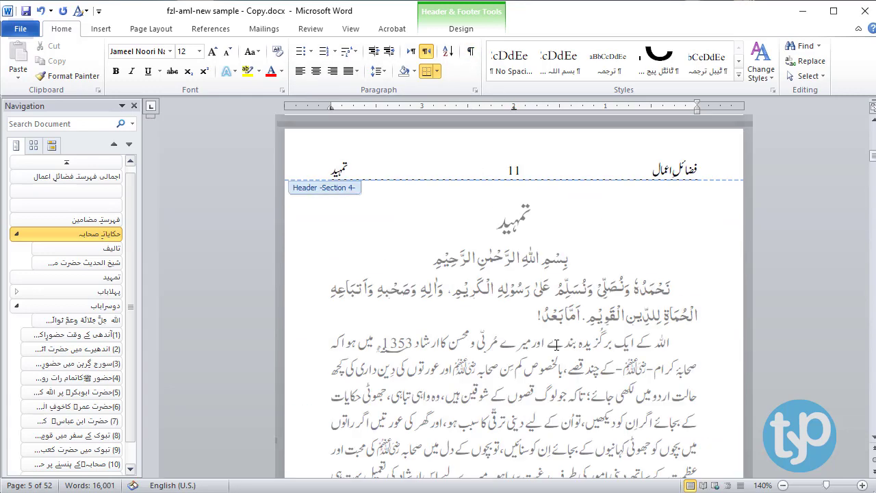
scroll(557, 350, "up", 6)
scroll(556, 350, "up", 20)
scroll(517, 224, "up", 4)
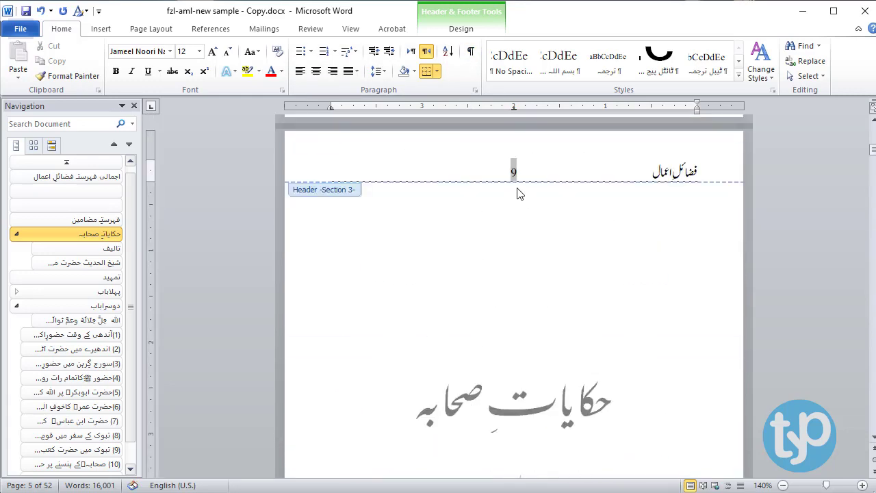
left_click(514, 171)
scroll(565, 362, "down", 20)
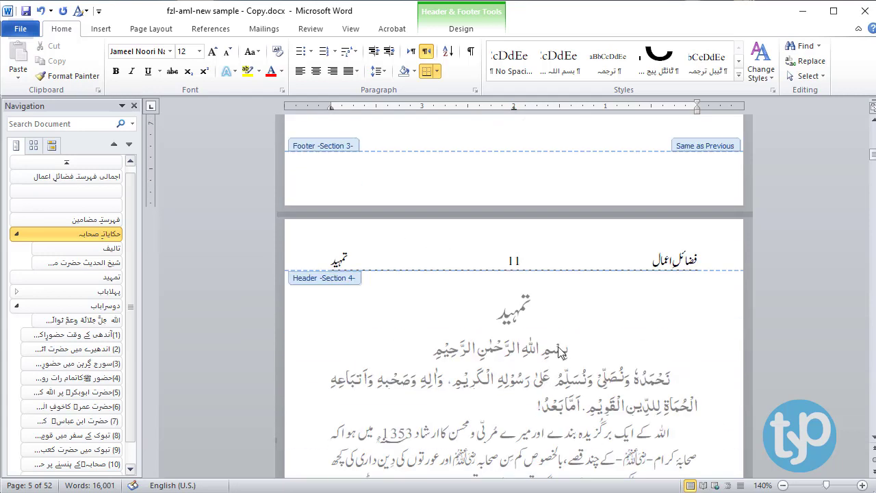
left_click(518, 262)
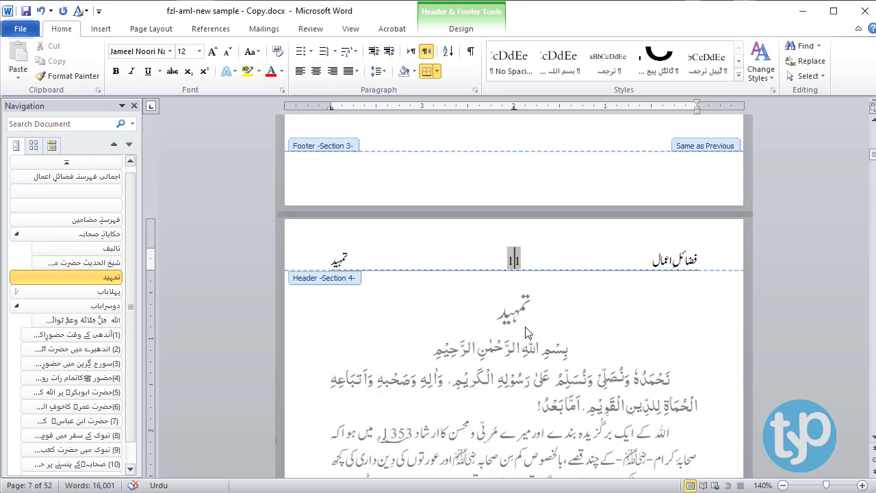
scroll(527, 332, "up", 15)
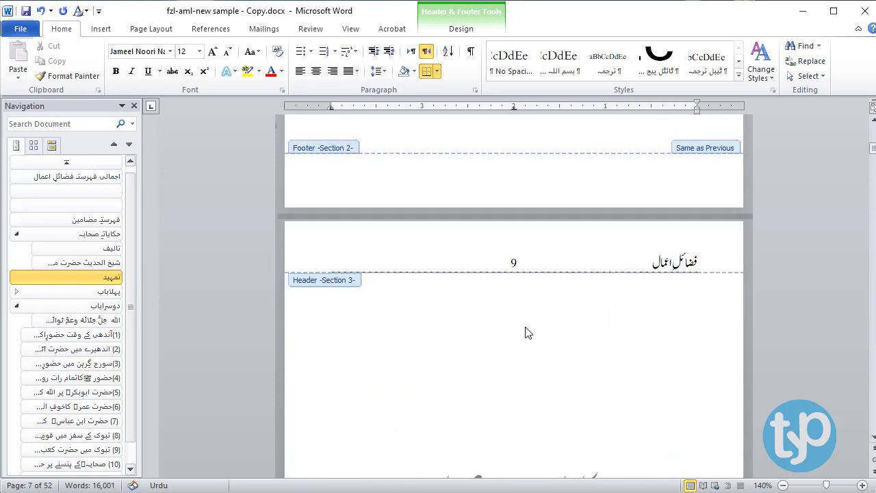
- Close header editing and return to the اجمالی فہرست page at the start of the document
key("Escape")
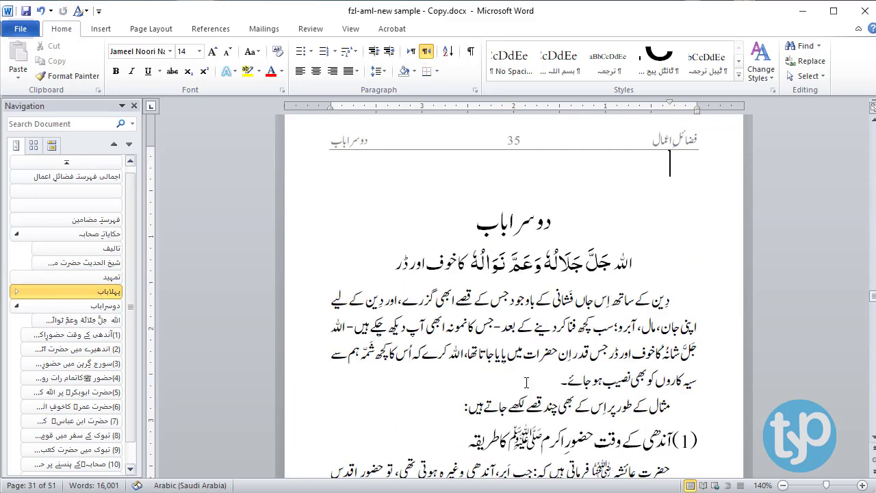
scroll(526, 382, "up", 20)
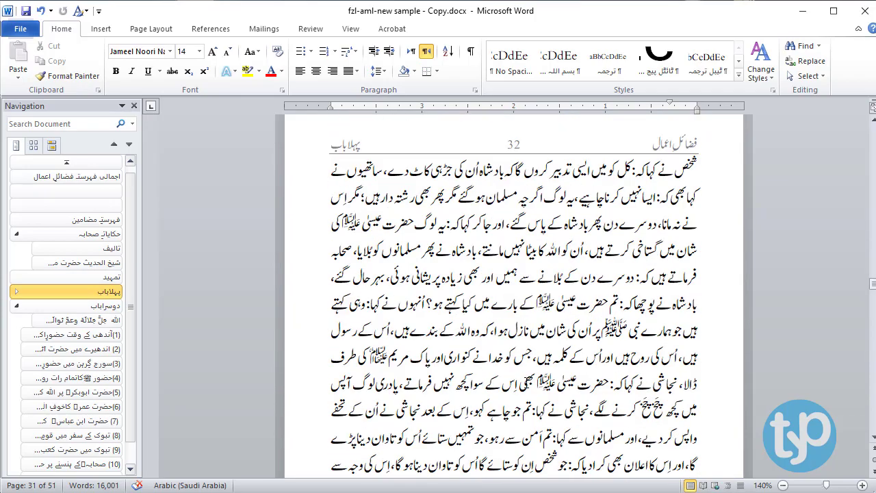
scroll(527, 295, "up", 15)
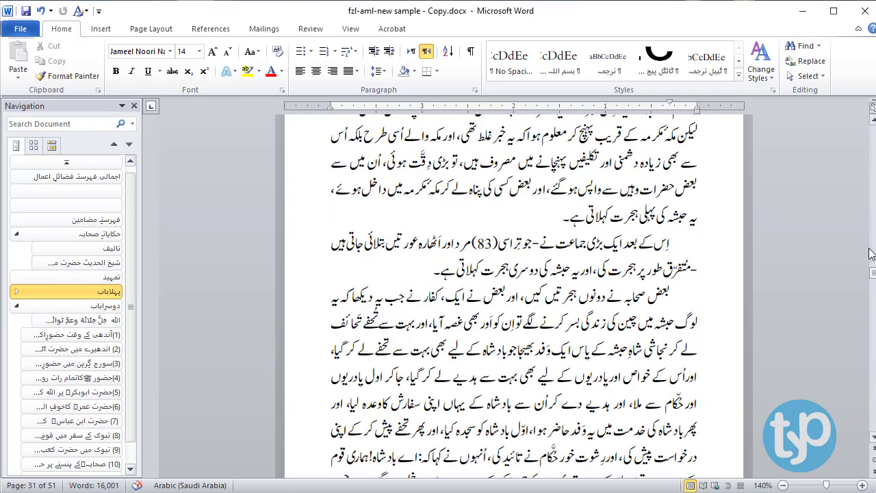
left_click_drag(873, 273, 873, 132)
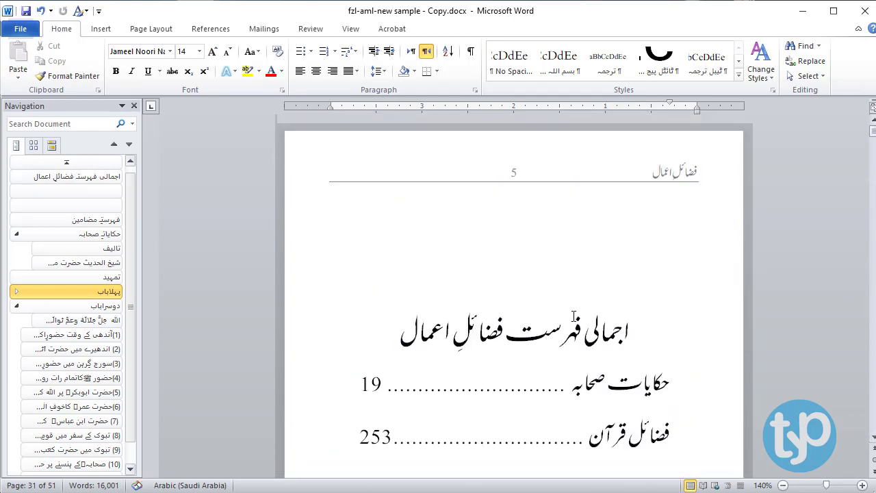
- Try deleting the اجمالی فہرست فضائلِ اعمال page from the start of the document, and undo the deletion
key("ctrl+a")
key("ctrl+Home")
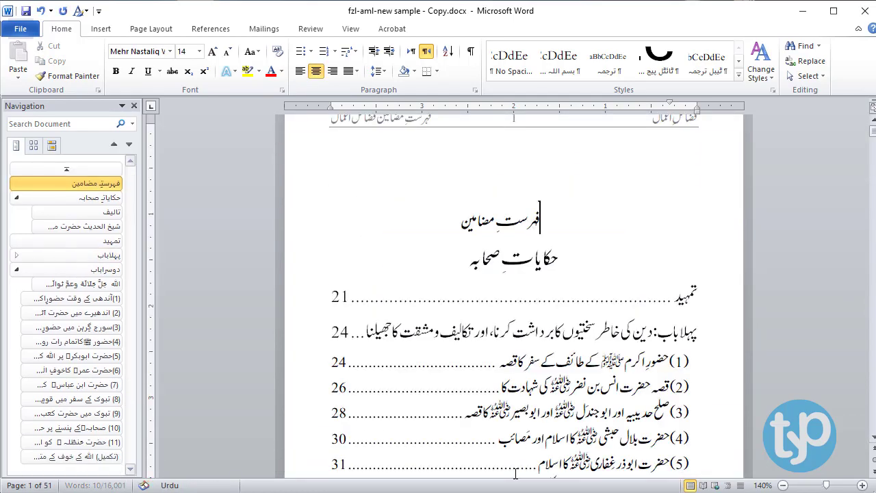
key("ctrl+z")
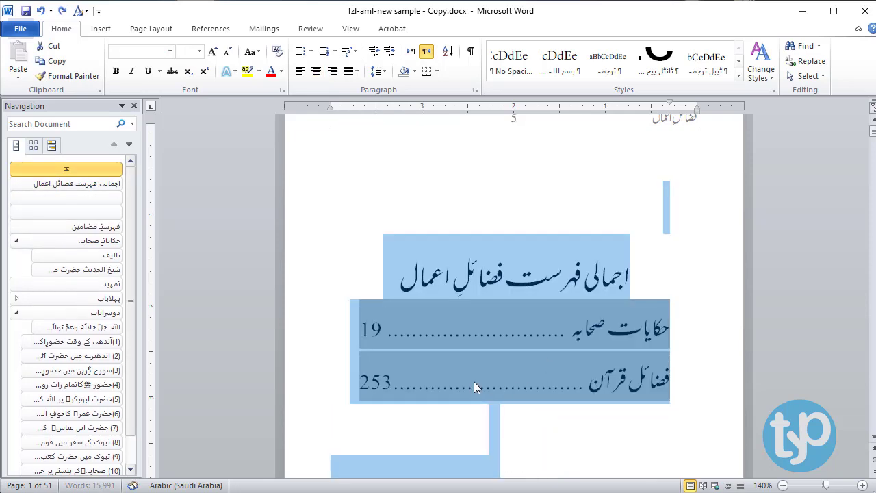
- Delete the اجمالی فہرست text from the opening page, give section 1 a different first-page header, and close header editing
key("Delete")
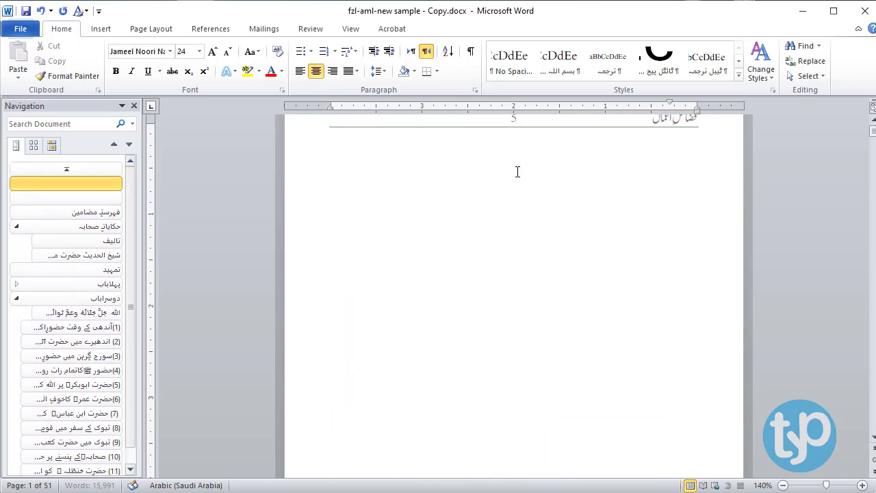
scroll(517, 172, "up", 1)
double_click(553, 172)
left_click(436, 48)
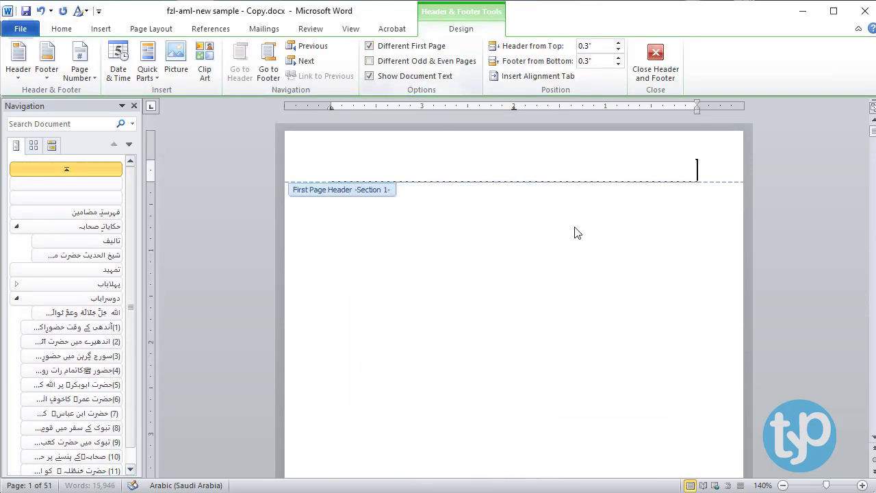
double_click(577, 234)
- Look over the pages up to the section 5 headers, return to the first page and close header editing
scroll(635, 314, "down", 3)
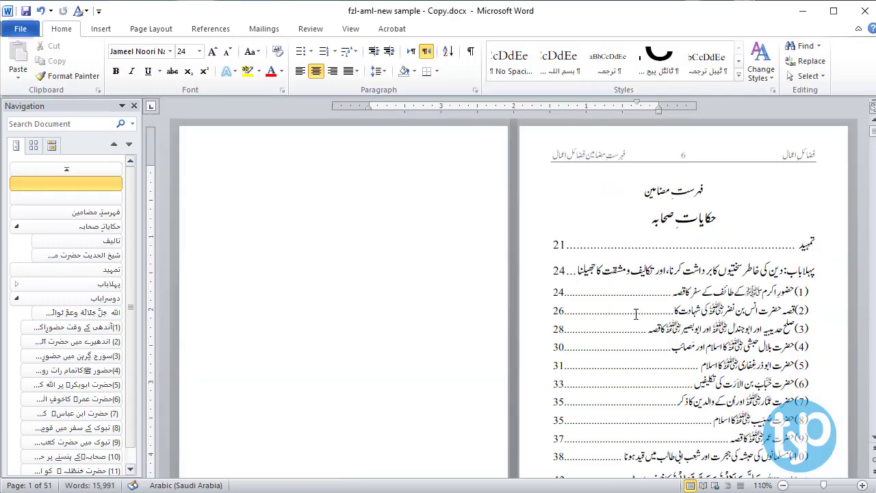
scroll(395, 369, "down", 4)
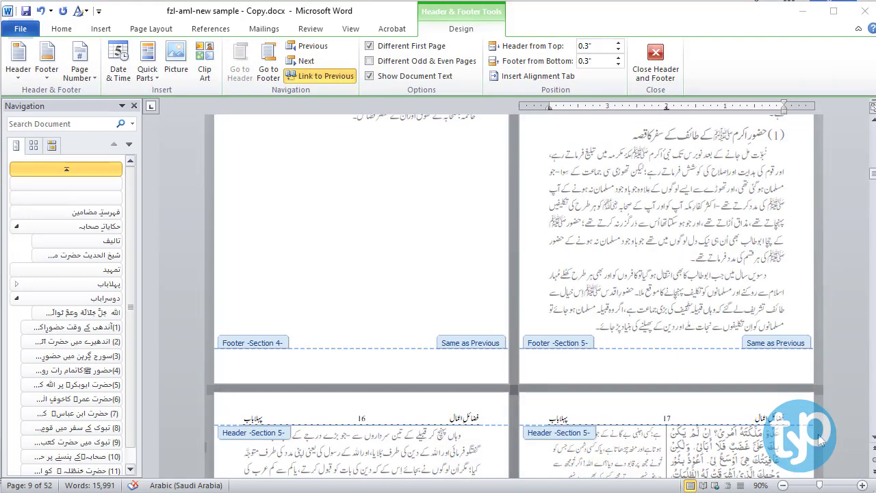
left_click_drag(873, 183, 873, 149)
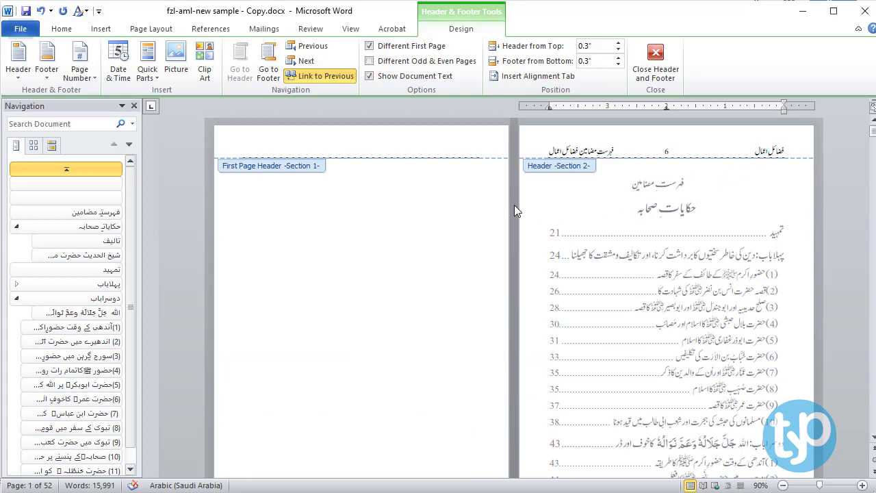
left_click(453, 210)
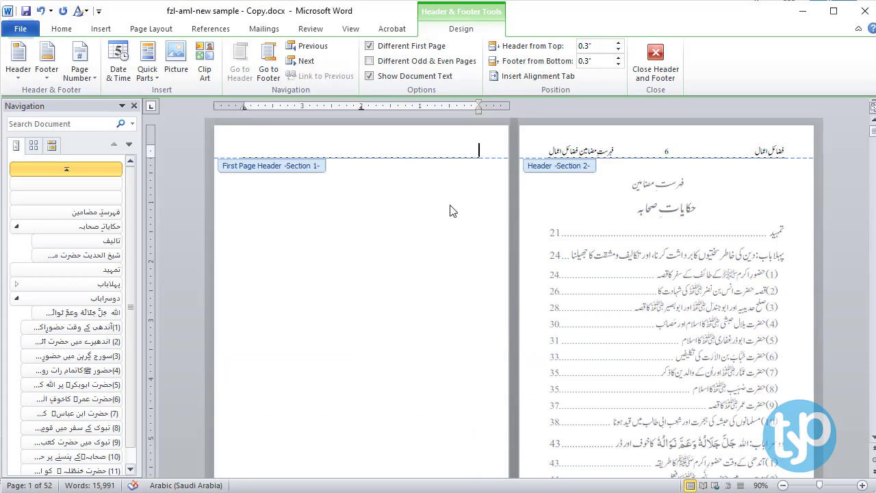
double_click(453, 211)
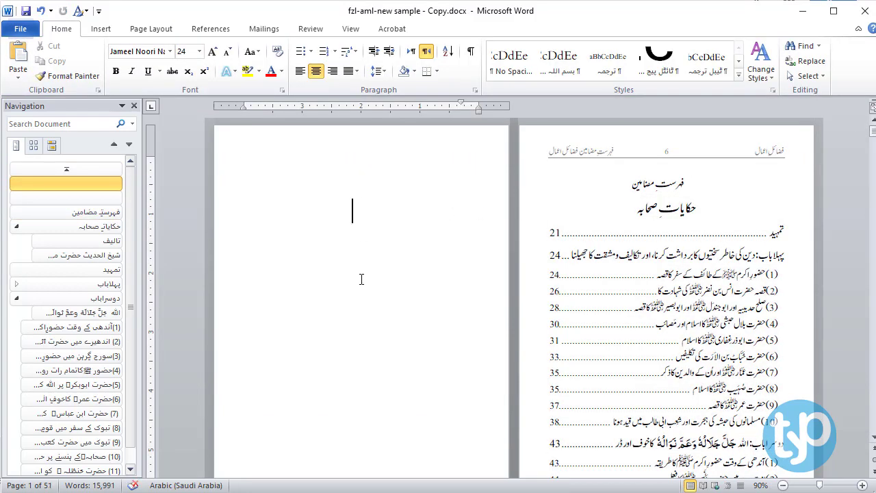
- Review the header numbering of the فہرستِ مضامین pages and the حکایاتِ صحابہ title page
scroll(362, 279, "down", 2)
scroll(373, 330, "up", 1)
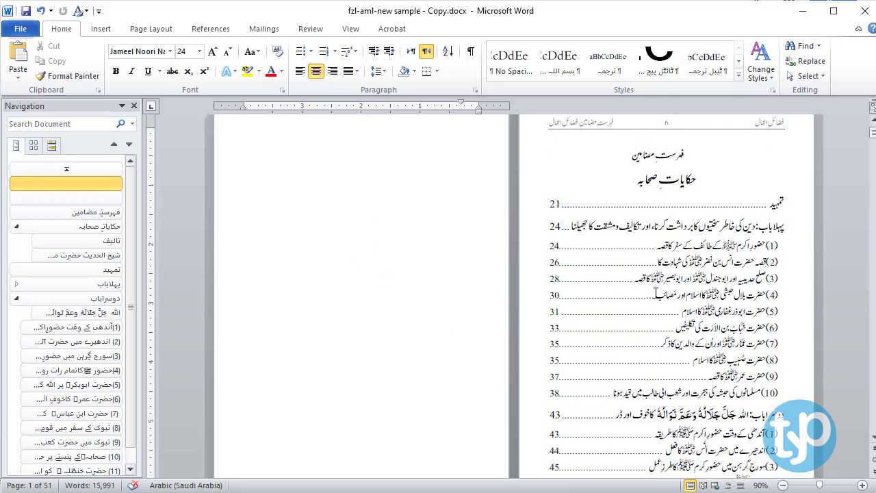
left_click(701, 154)
scroll(693, 262, "down", 9)
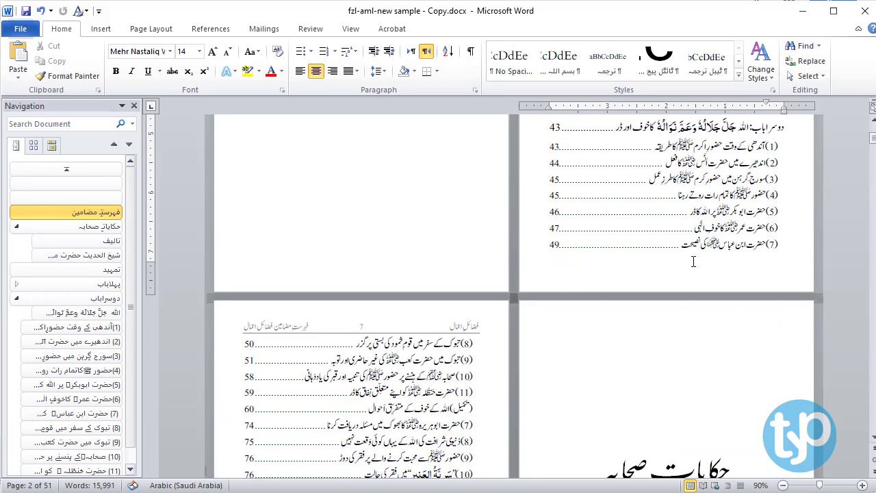
left_click(351, 327)
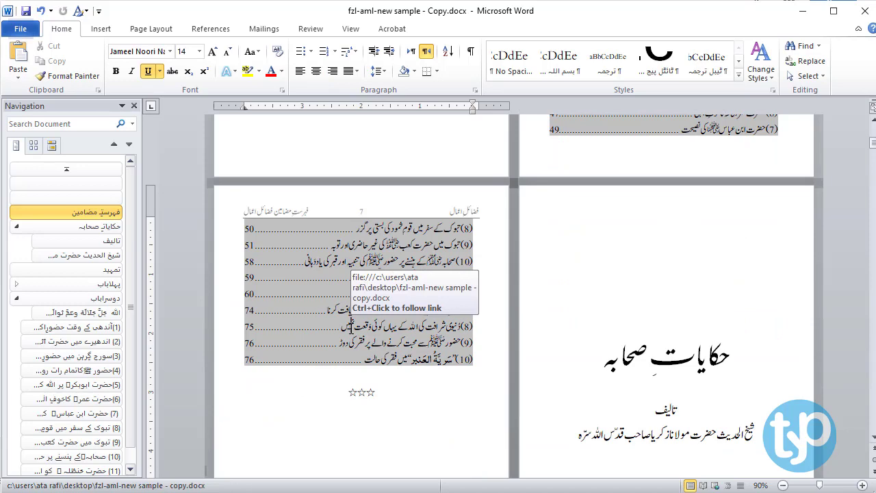
scroll(351, 328, "down", 3)
left_click_drag(677, 164, 694, 370)
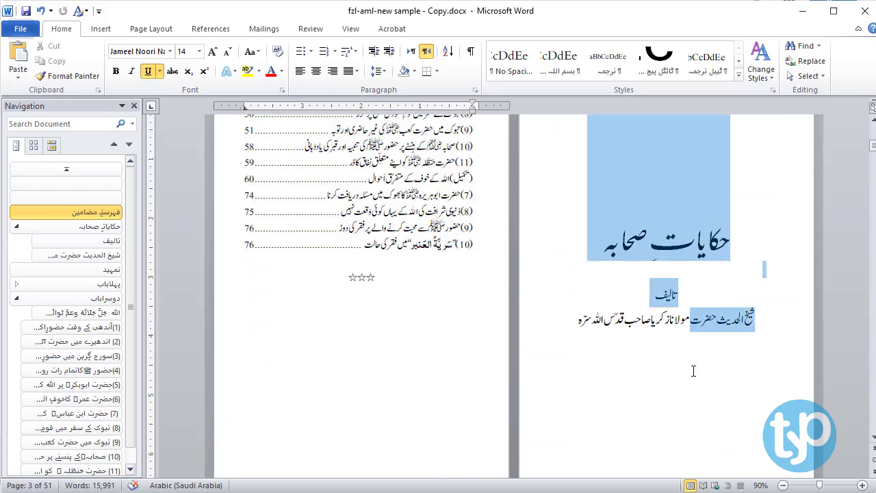
- Check the headers and page numbers of the تمہید pages and the opening of پہلا باب
scroll(641, 386, "down", 9)
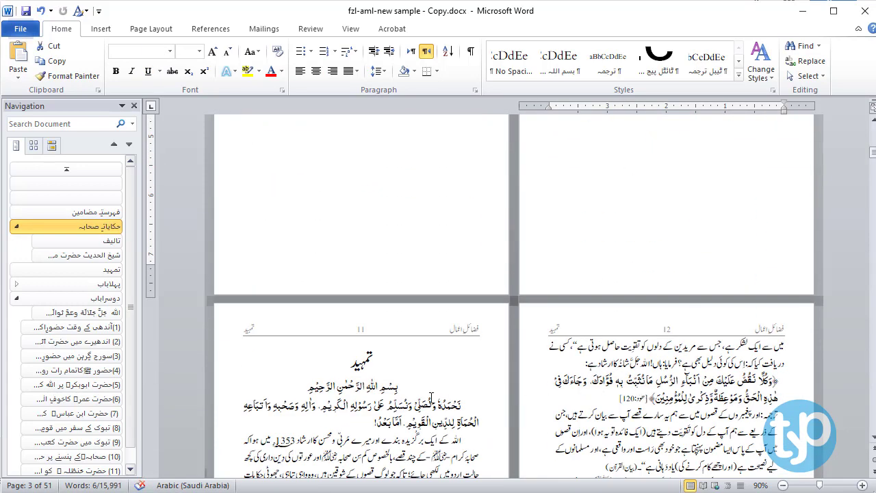
scroll(431, 397, "down", 15)
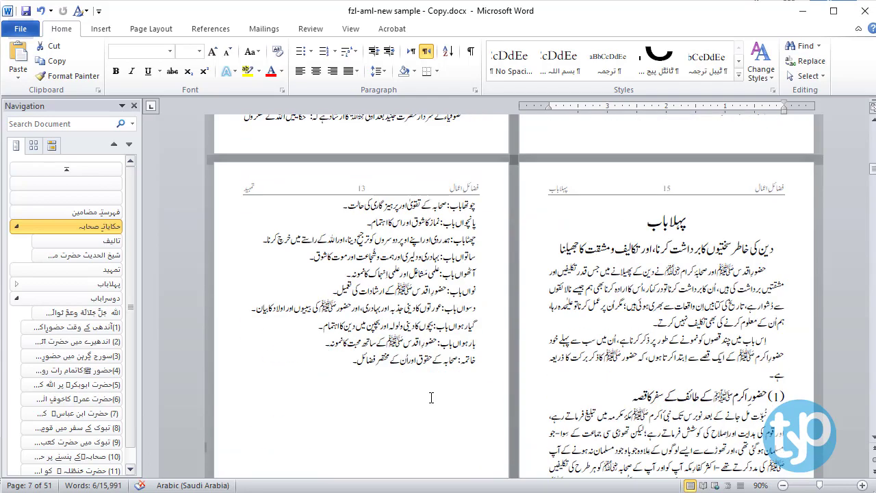
triple_click(412, 388)
left_click(742, 348)
left_click(705, 221)
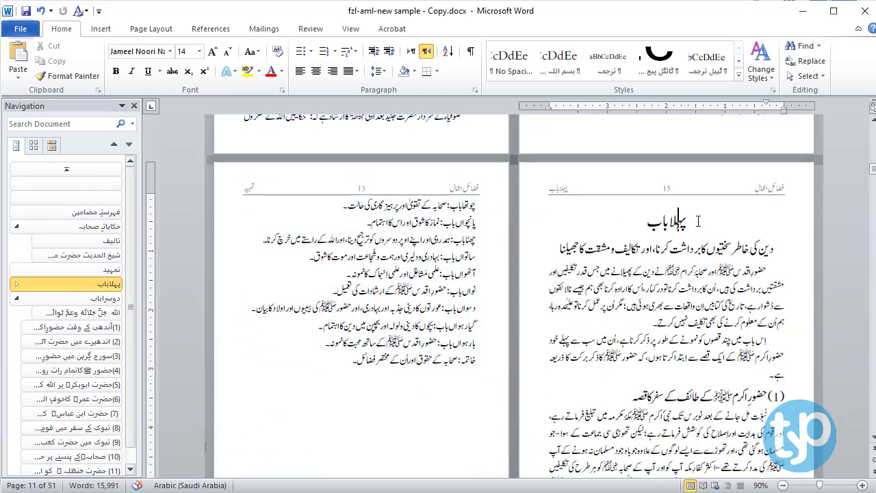
scroll(670, 295, "down", 15)
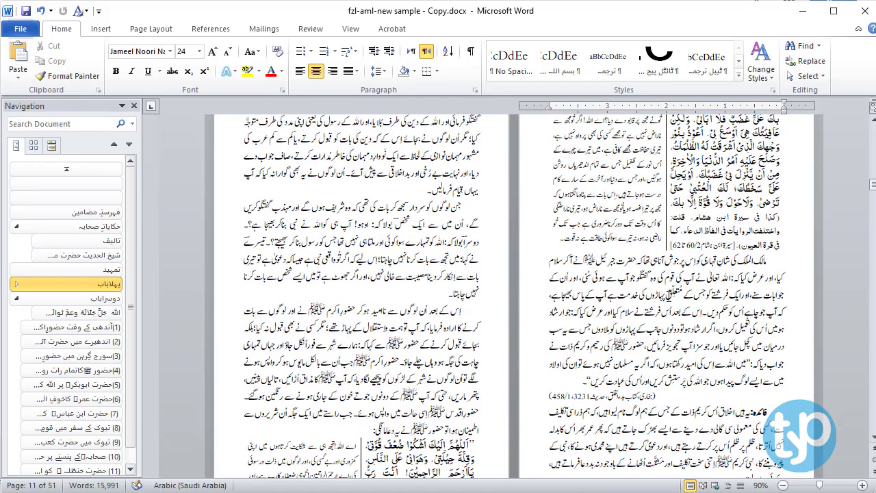
- Go to دوسرا باب and compare its section 6 header with the section 5 header of پہلا باب
left_click(89, 299)
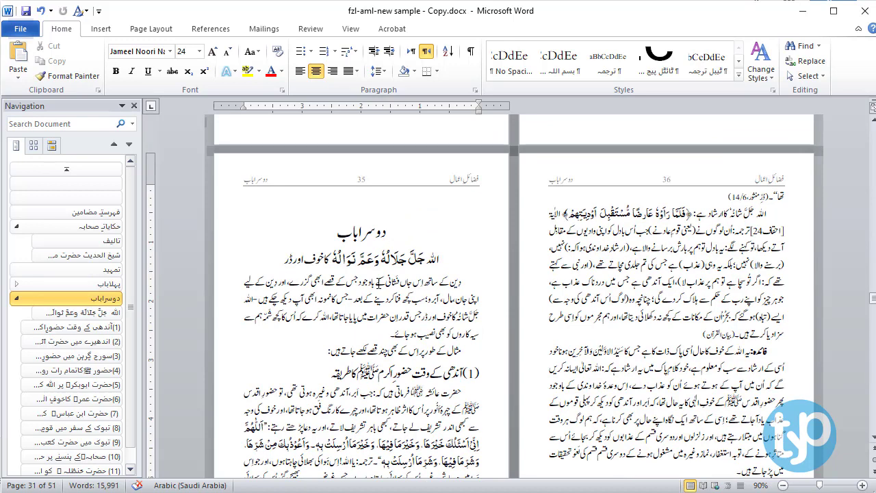
double_click(463, 186)
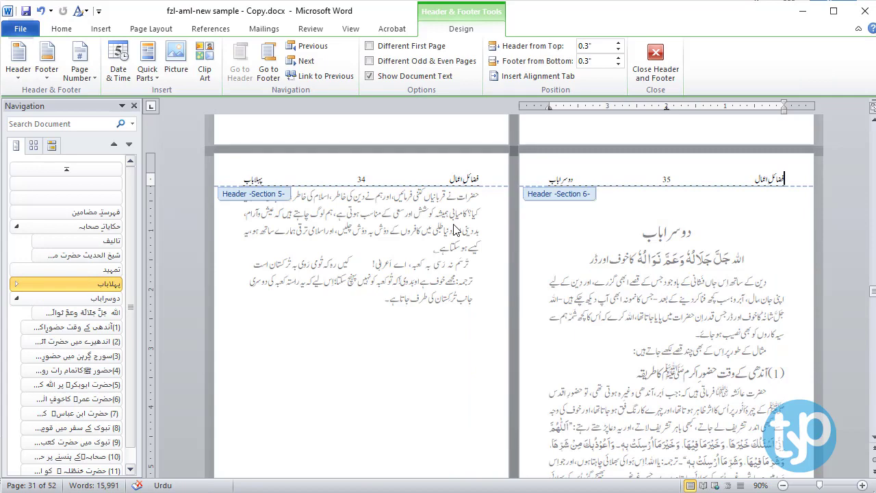
double_click(502, 195)
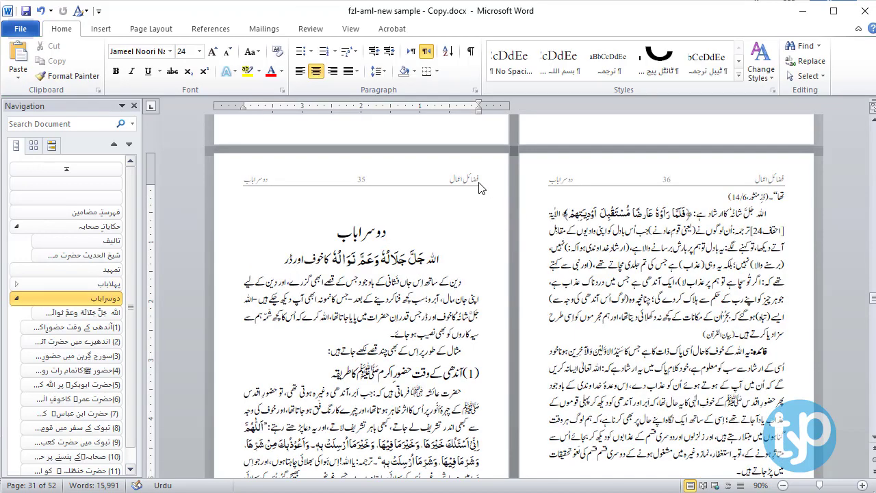
double_click(480, 186)
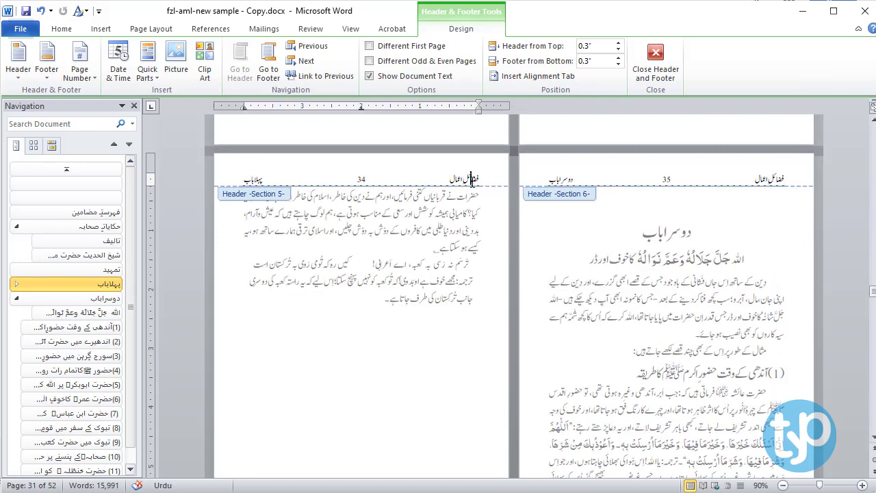
scroll(452, 271, "up", 3)
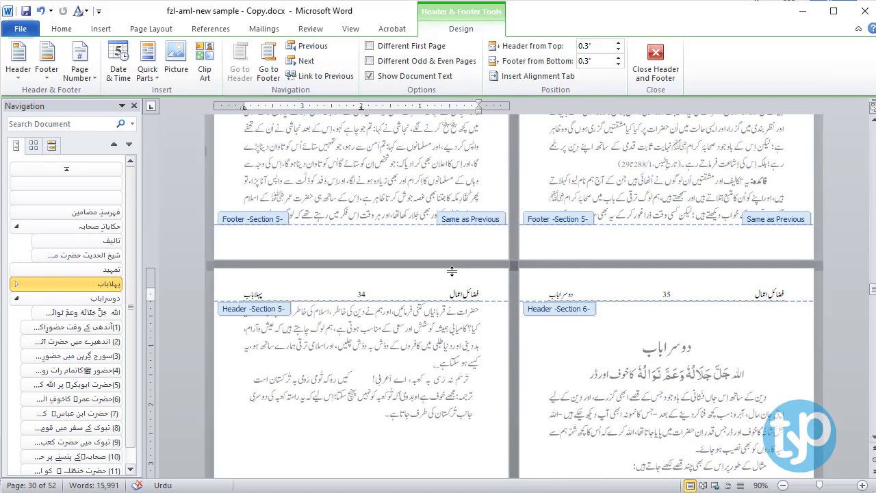
left_click(306, 61)
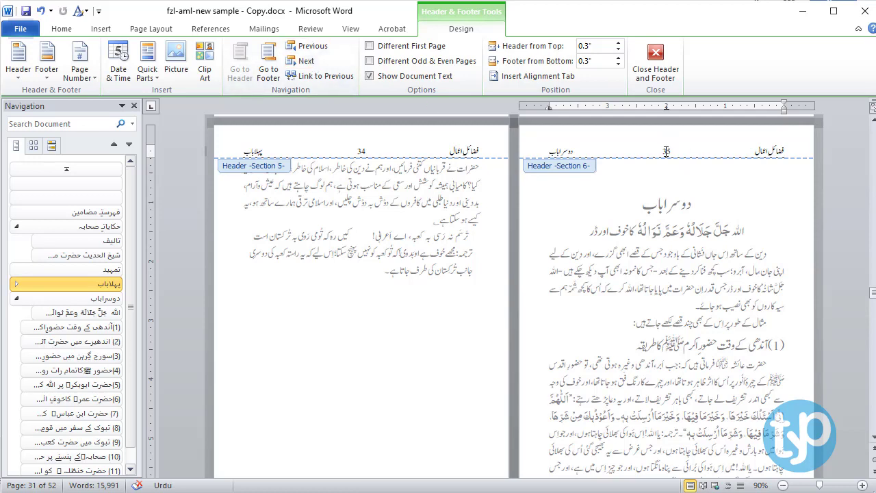
- Step back through the section headers from section 6 to the first-page header of section 1
left_click(321, 52)
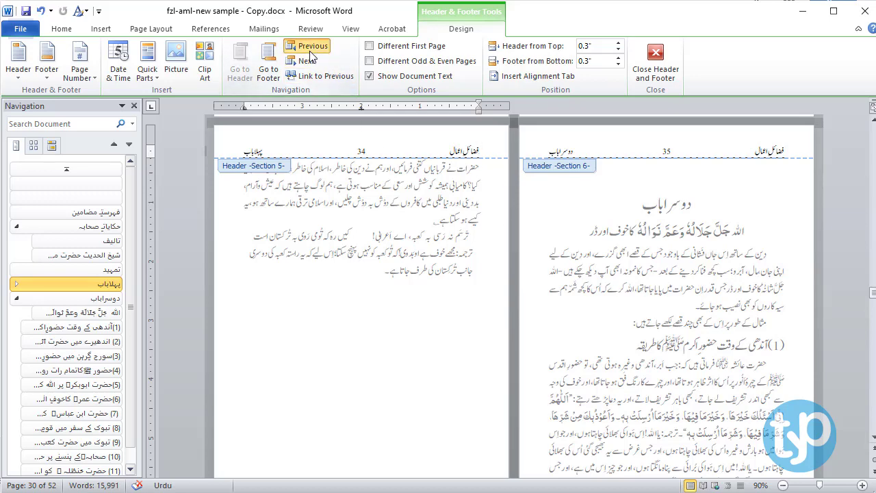
left_click(310, 51)
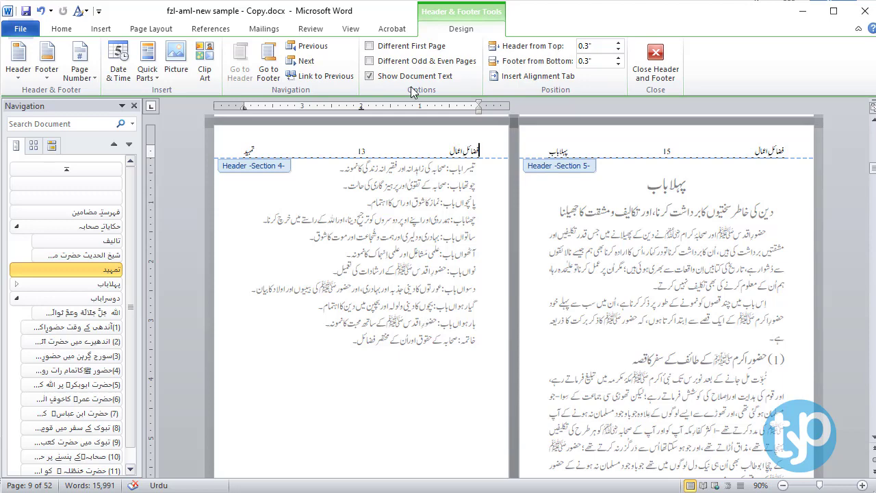
left_click(305, 49)
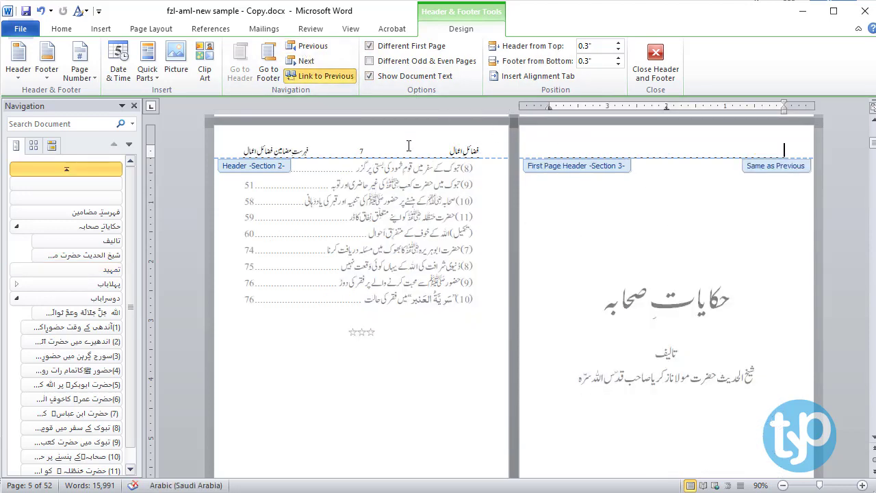
left_click(316, 48)
left_click(316, 49)
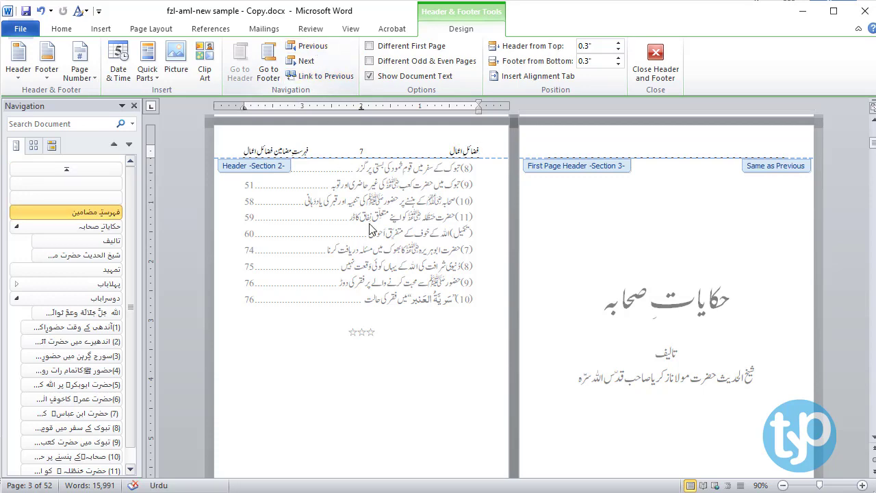
left_click(313, 48)
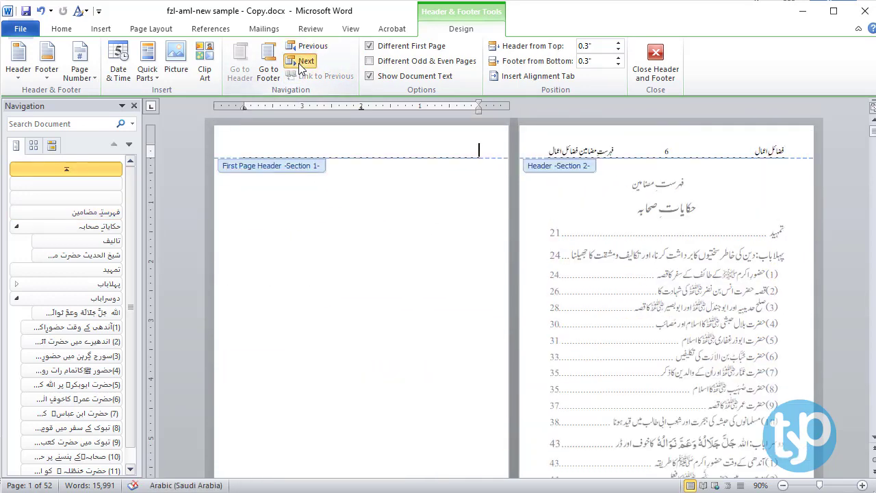
- Step forward through the section headers to the section 5 header of پہلا باب
left_click(301, 61)
left_click(299, 63)
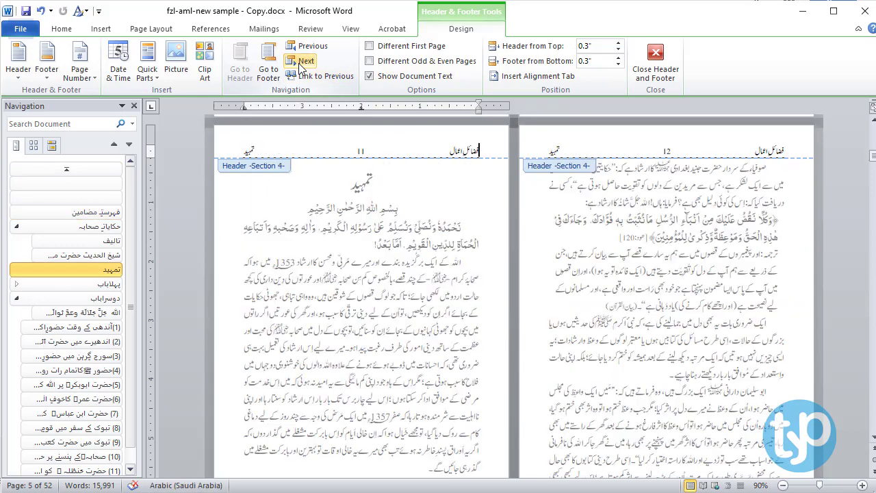
left_click(301, 63)
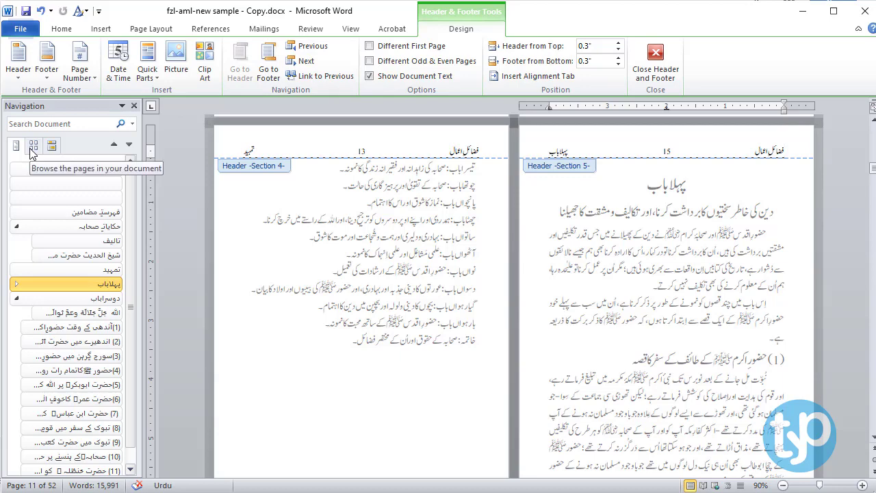
- Use Go To with Section as the target to move forward to دوسرا باب and back to تمہید
left_click(61, 29)
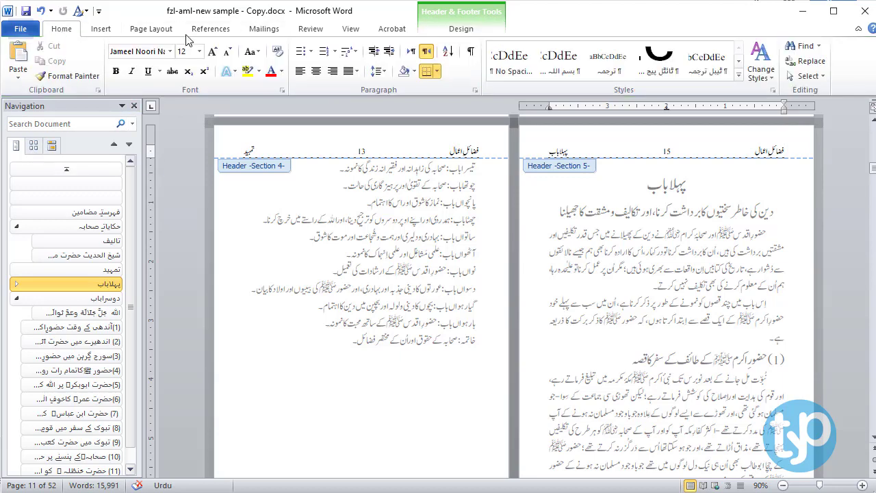
left_click(811, 66)
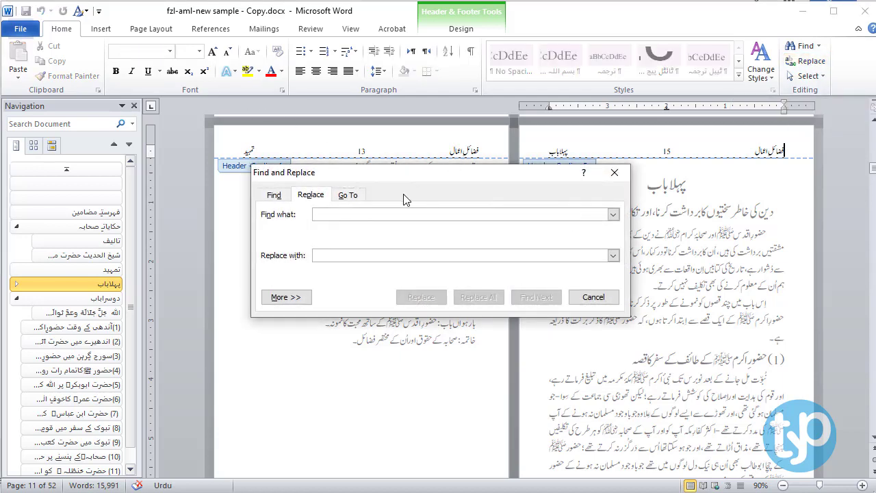
left_click(355, 197)
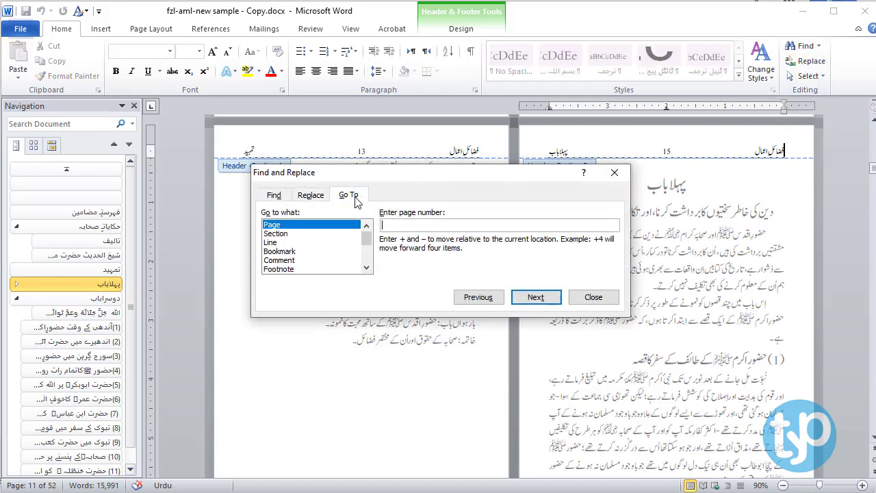
left_click(277, 235)
key("Return")
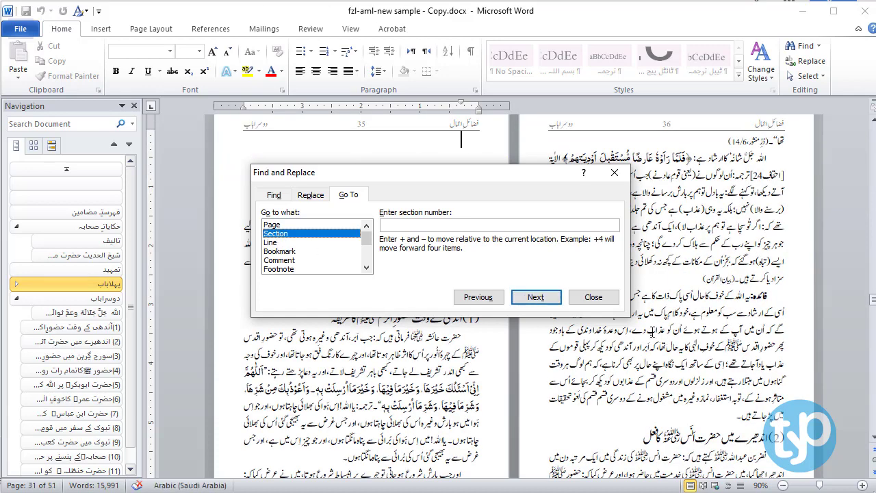
left_click(552, 301)
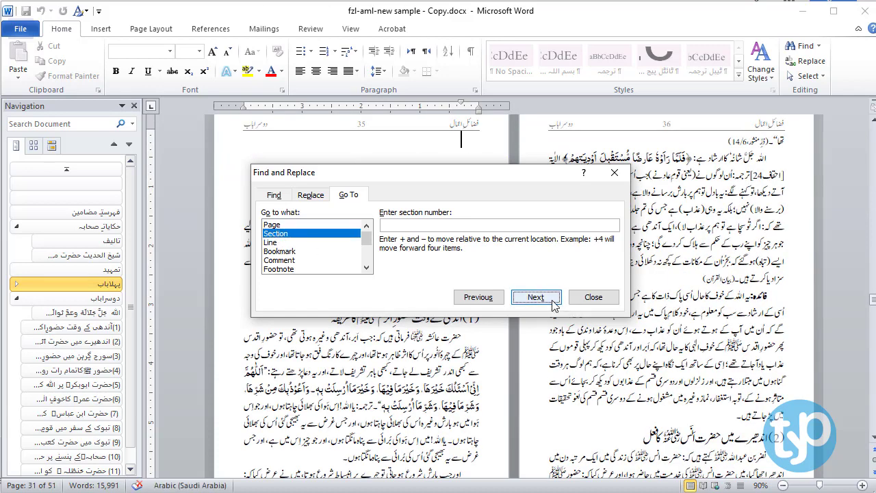
left_click(487, 304)
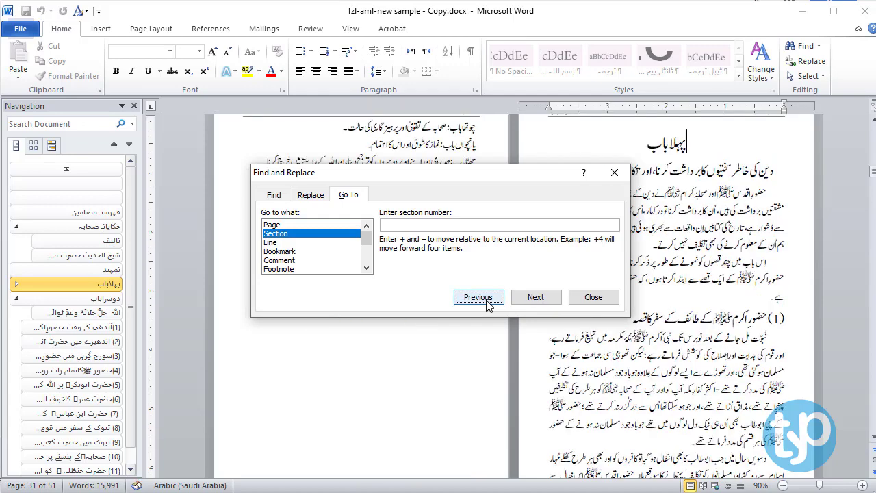
left_click(487, 304)
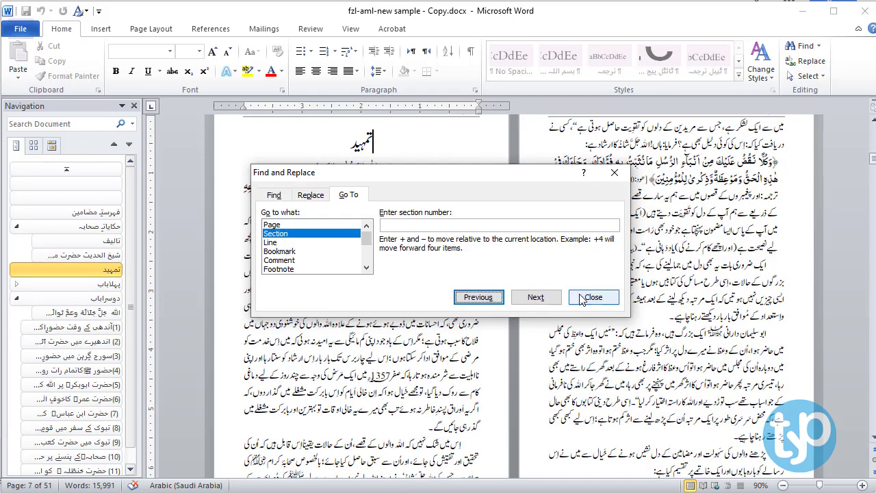
- Close the Go To search and return from تمہید to the حکایاتِ صحابہ title page
left_click(587, 297)
scroll(432, 286, "up", 3)
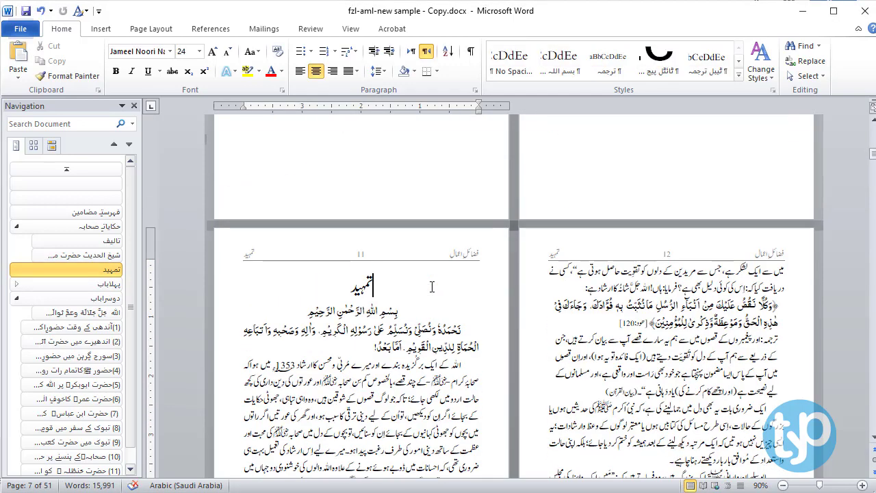
scroll(430, 297, "up", 6)
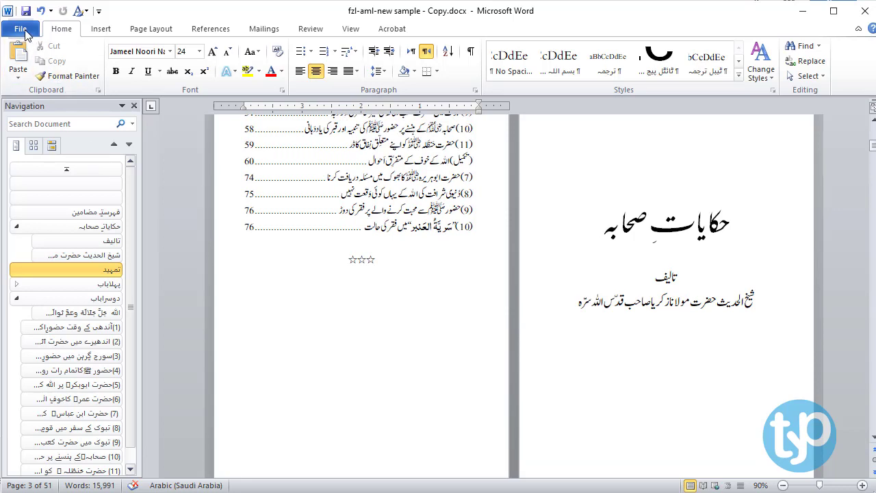
- Publish the document to the Desktop as fzl-aml-new sample - Copy.pdf, optimized for Standard and opened after publishing
left_click(21, 30)
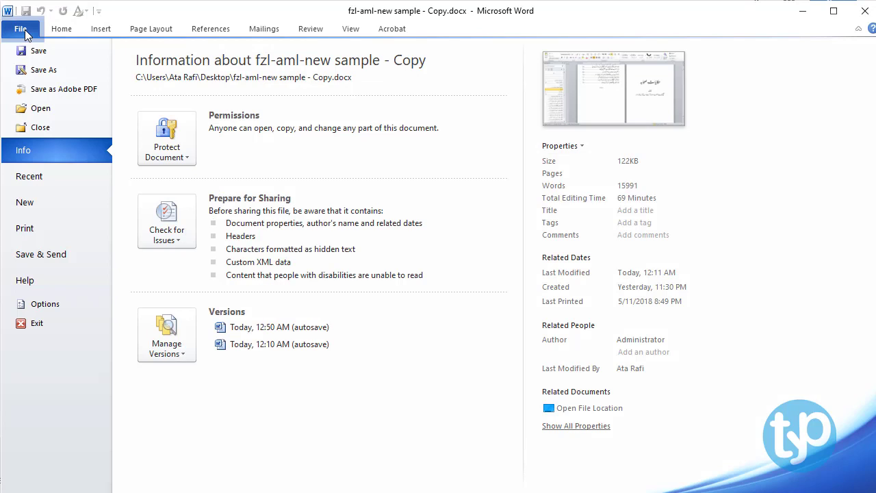
left_click(61, 254)
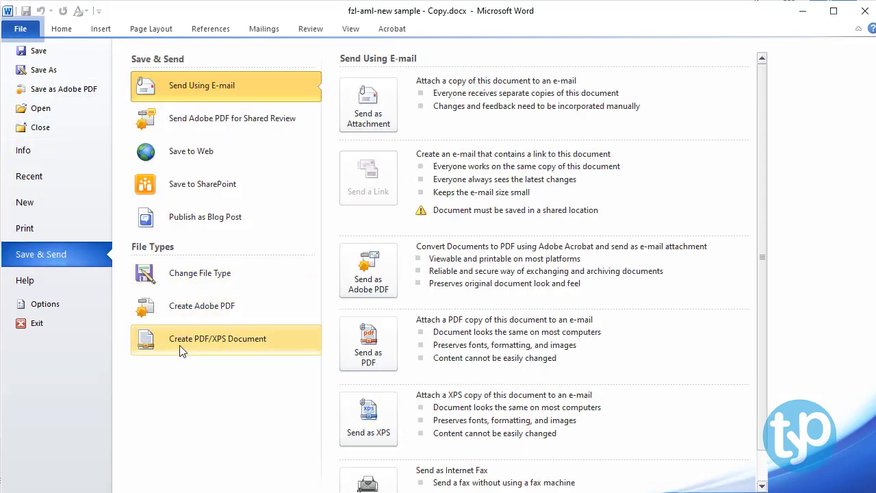
left_click(199, 344)
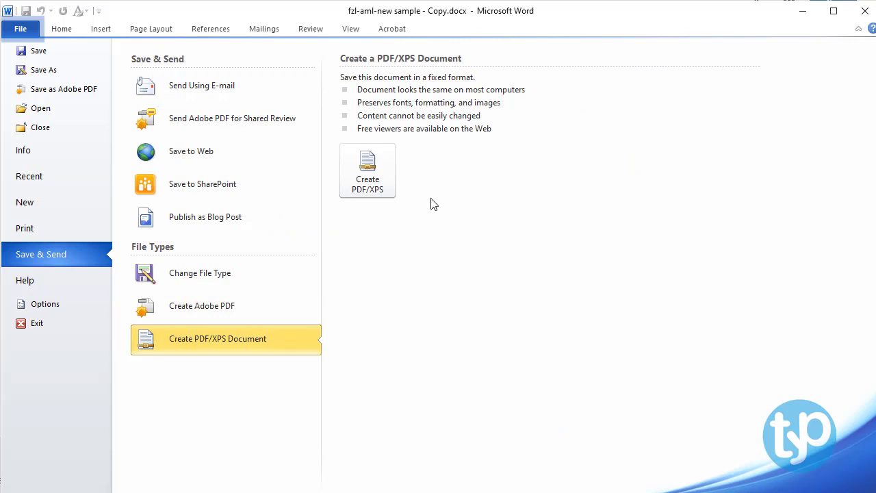
left_click(378, 189)
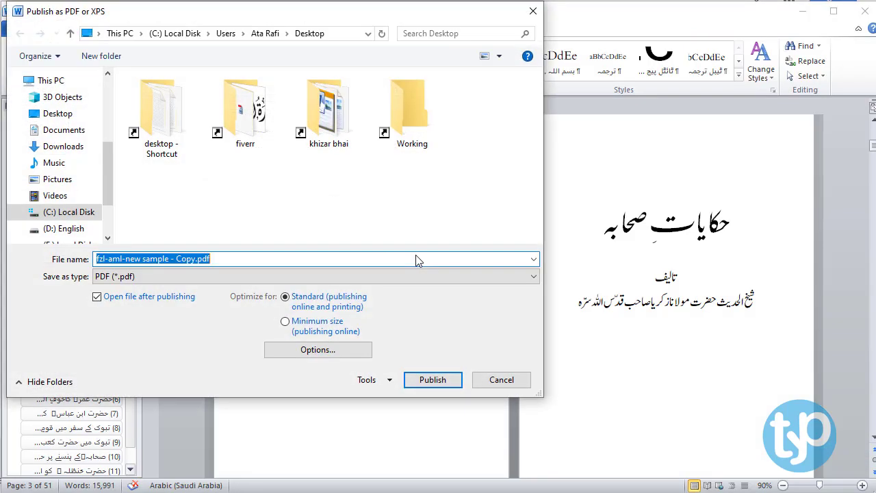
left_click(65, 130)
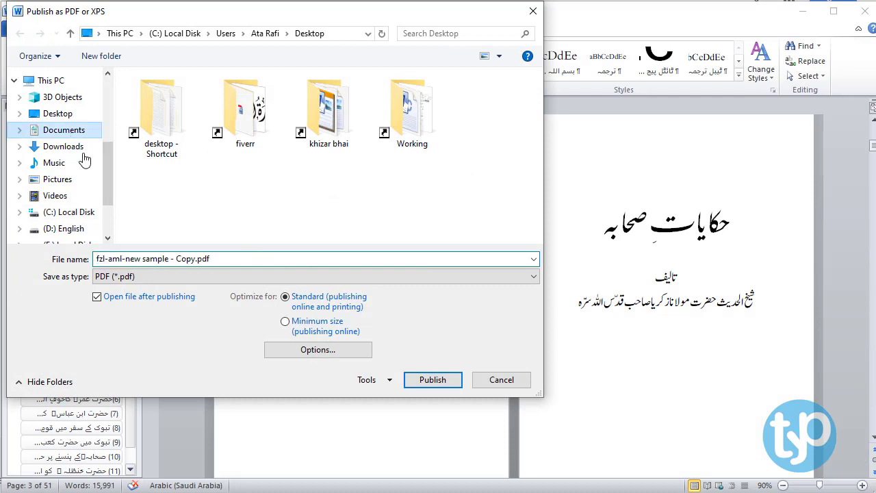
left_click(219, 262)
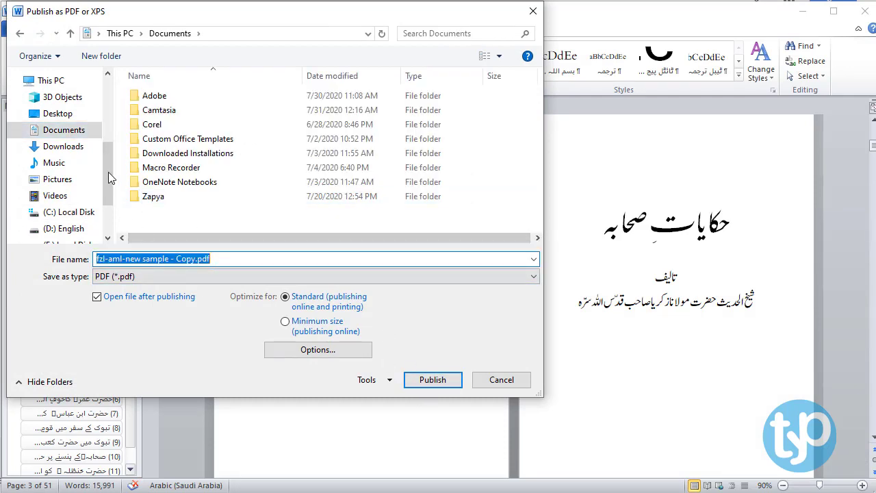
left_click(59, 114)
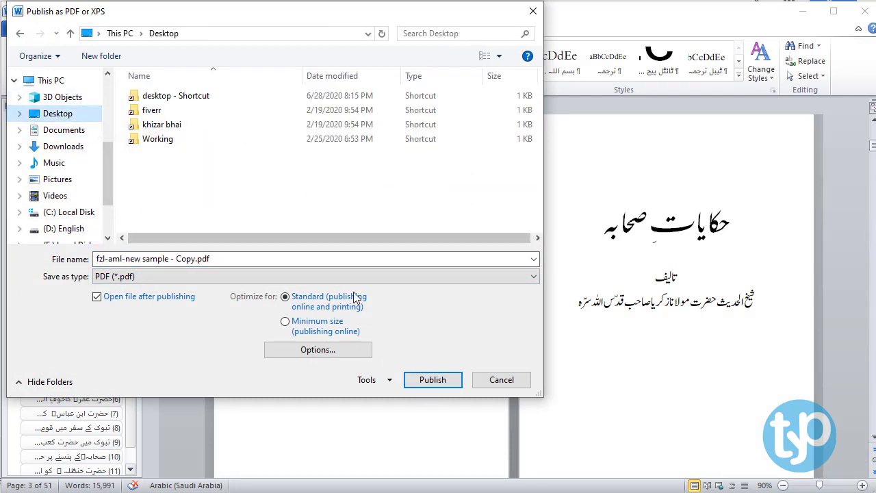
left_click(432, 380)
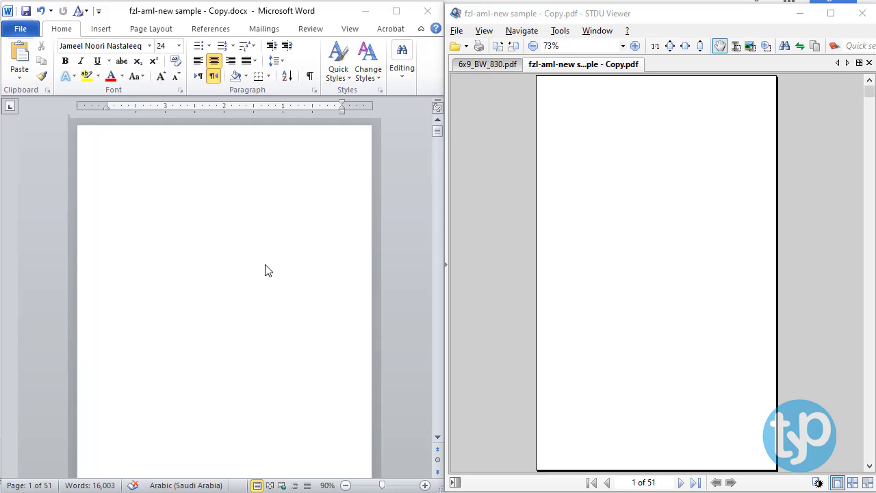
- Look through the opening pages of the Word document and the published PDF side by side in STDU Viewer
left_click(624, 161)
left_click(340, 219)
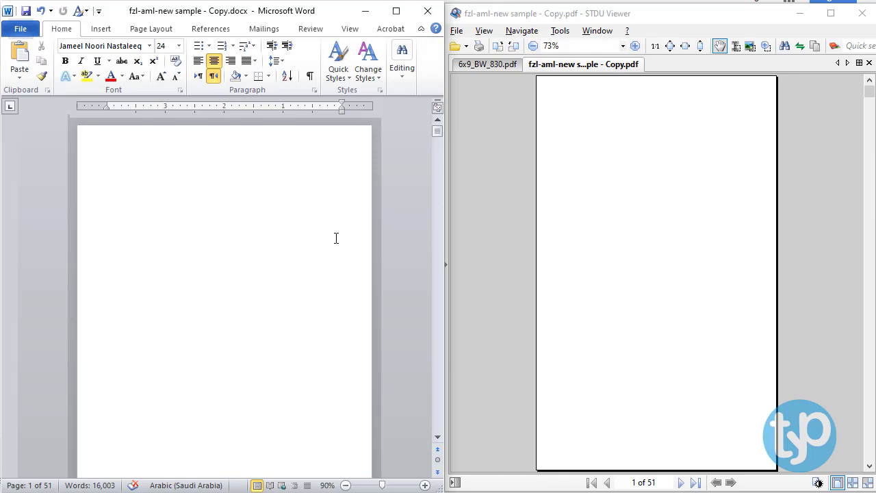
scroll(336, 237, "down", 1)
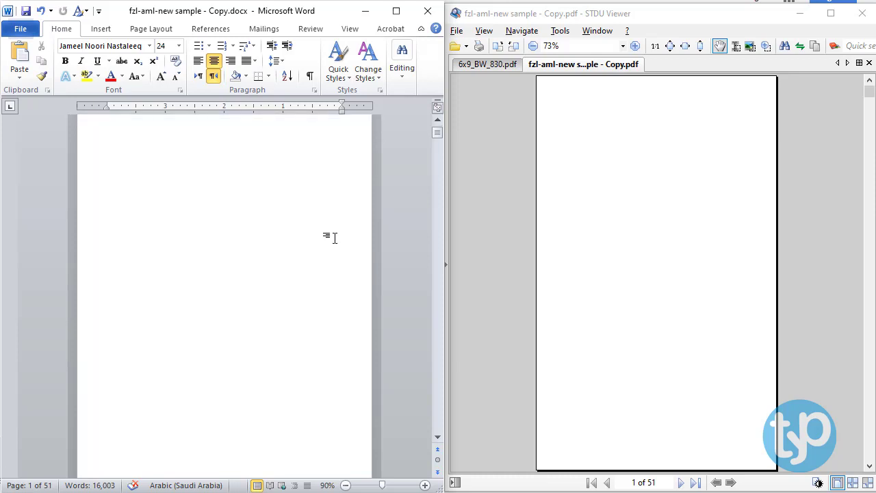
left_click(718, 231)
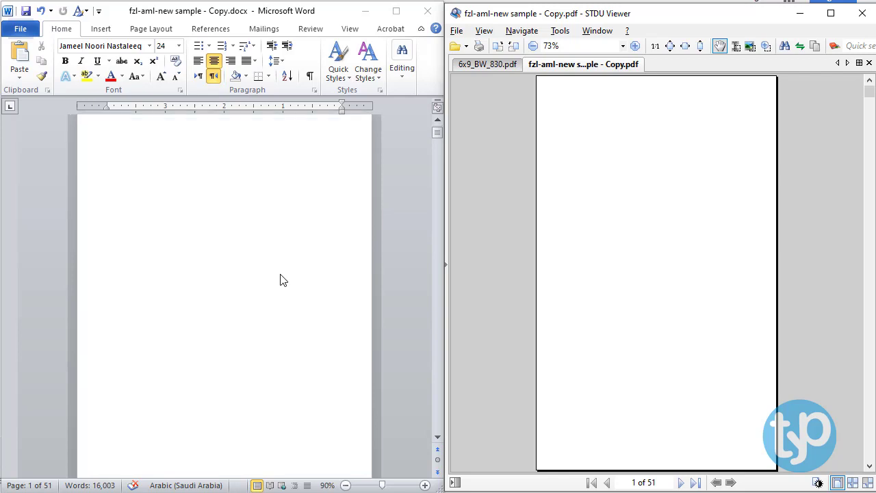
scroll(280, 279, "down", 1)
scroll(280, 279, "up", 1)
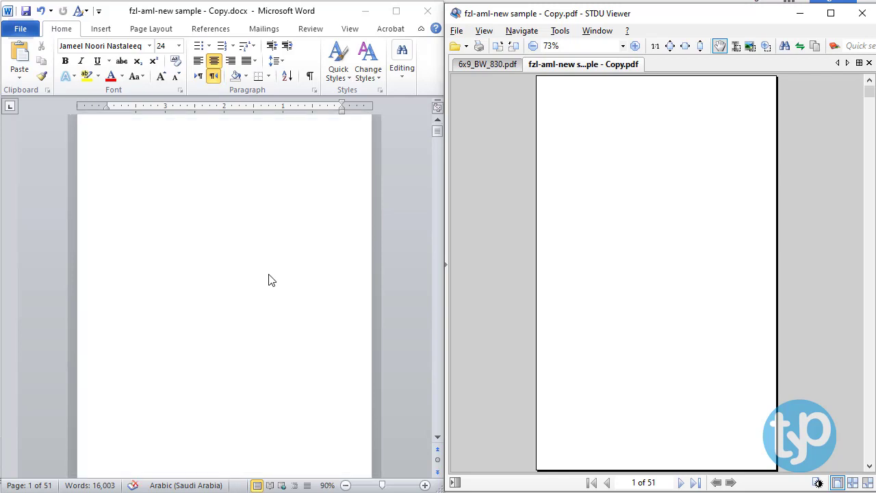
scroll(724, 288, "down", 6)
left_click(718, 288)
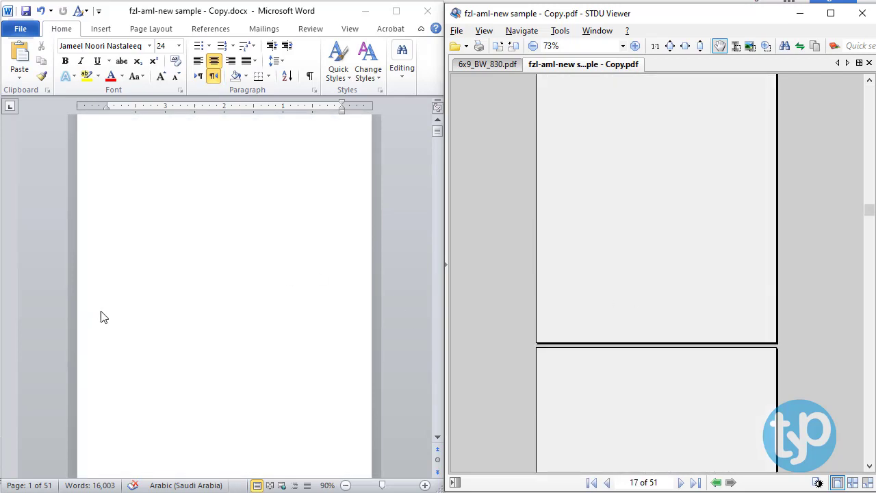
scroll(214, 317, "down", 1)
scroll(804, 189, "up", 8)
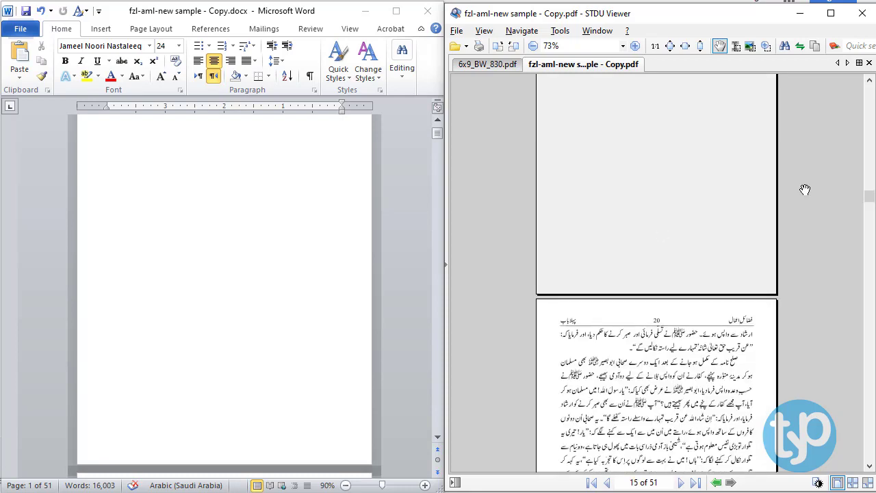
left_click_drag(870, 197, 869, 98)
- Compare the فہرست مضامین contents pages 6 and 7 in the Word document with those in the PDF
left_click(242, 233)
scroll(243, 232, "down", 10)
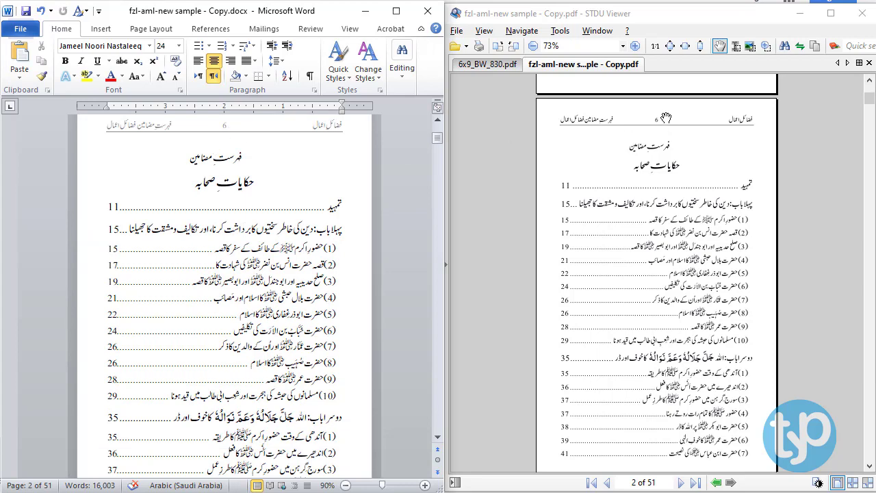
scroll(294, 351, "down", 3)
scroll(295, 351, "down", 7)
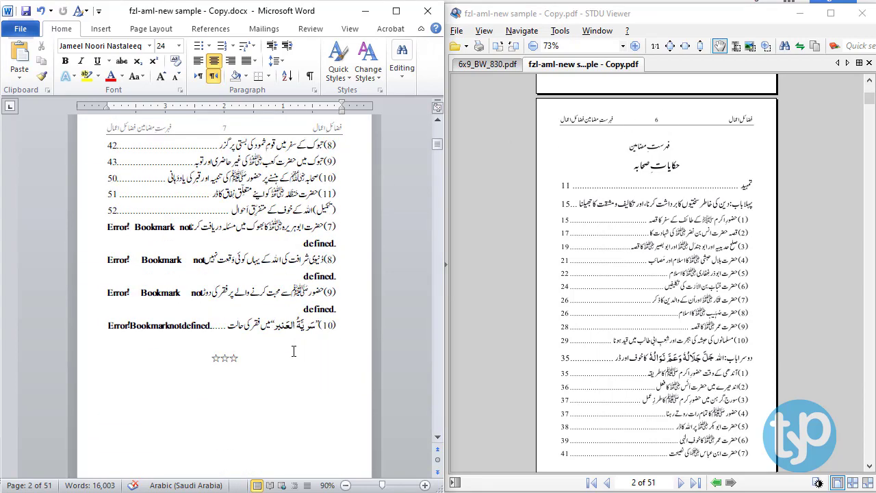
double_click(182, 229)
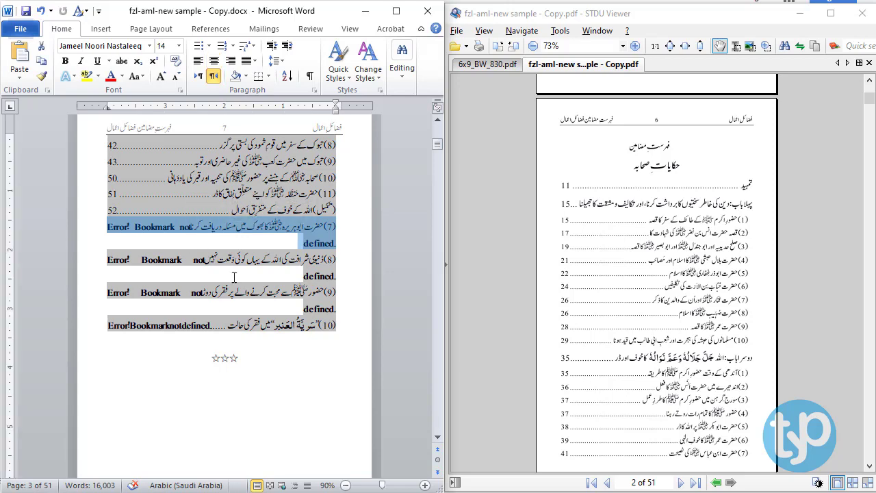
left_click(257, 264)
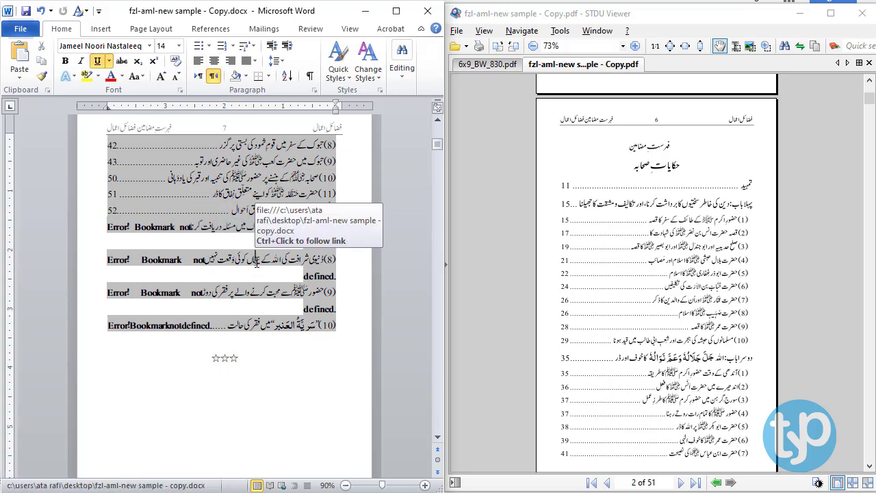
scroll(254, 260, "down", 3)
scroll(696, 234, "down", 3)
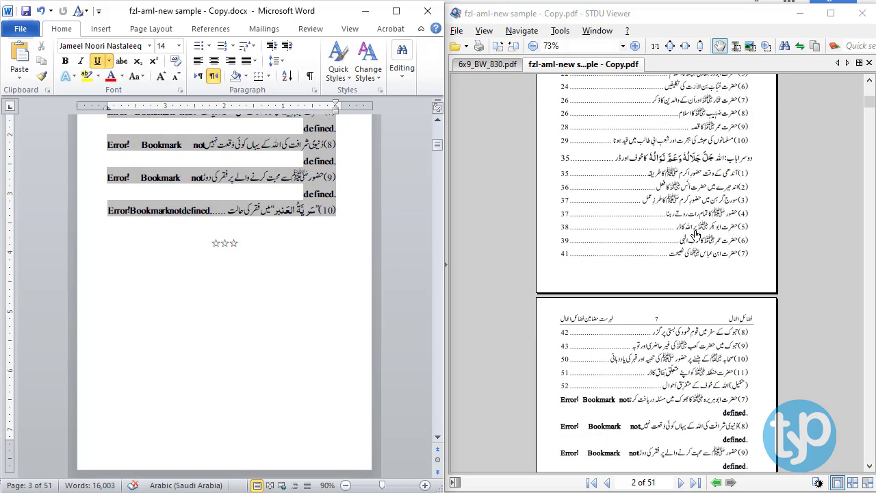
scroll(696, 235, "down", 6)
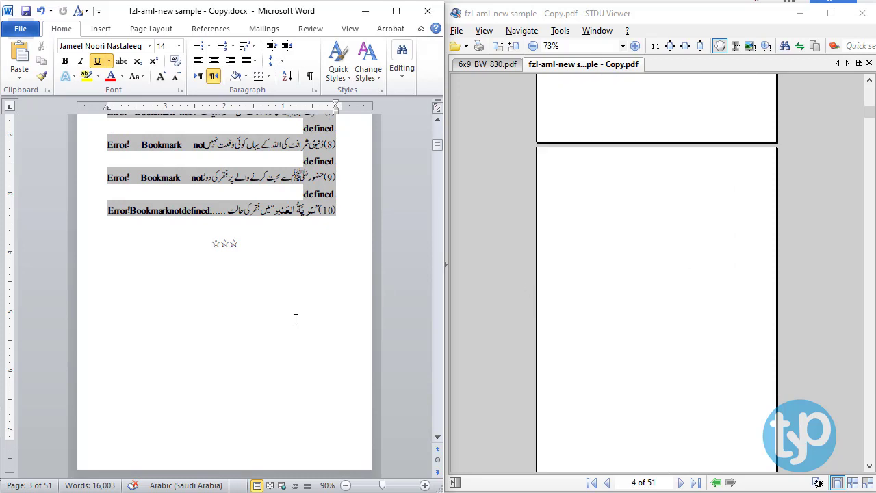
- Show formatting marks at the end of the contents list in Word and place the cursor beside the odd-page section break
left_click(234, 324)
scroll(233, 327, "down", 2)
scroll(233, 327, "up", 1)
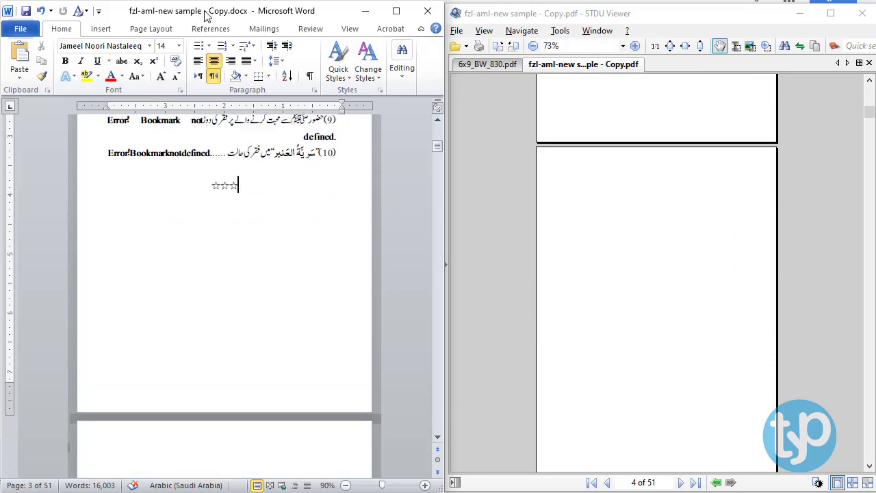
left_click(310, 77)
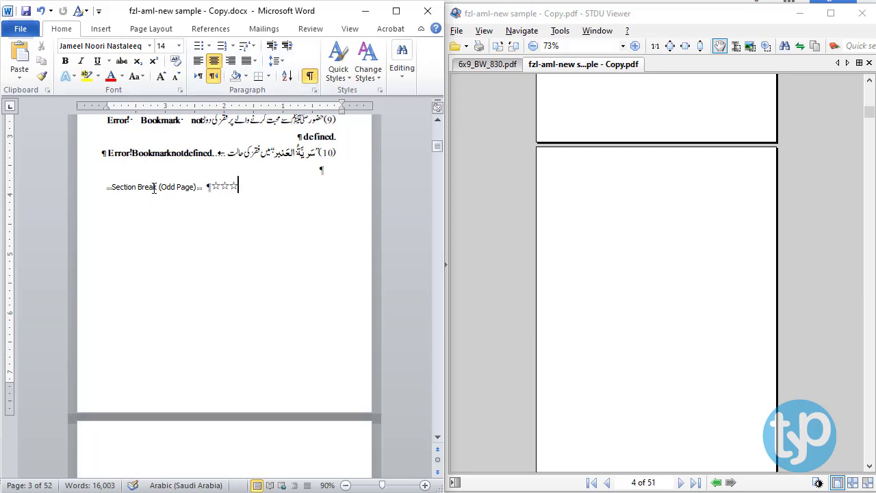
left_click(170, 194)
scroll(182, 194, "down", 1)
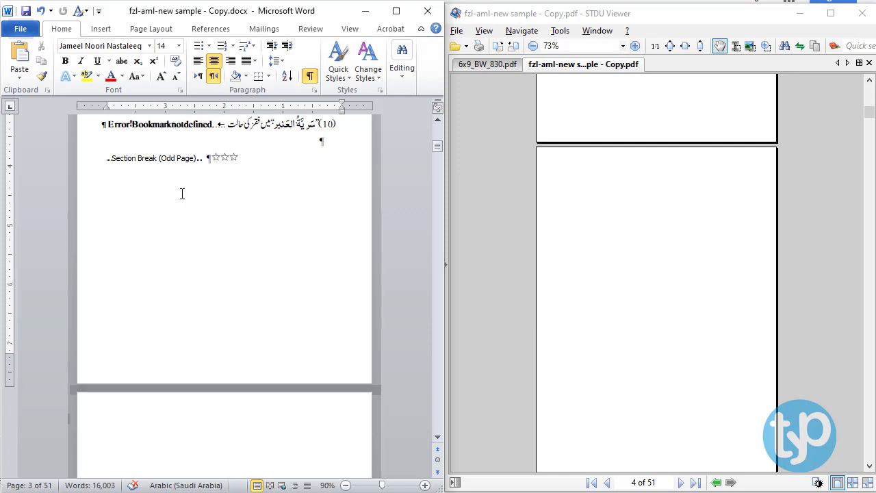
- Check the contents page's header number and odd-page section break in Word against the following حکایاتِ صحابہ title page
scroll(182, 194, "up", 7)
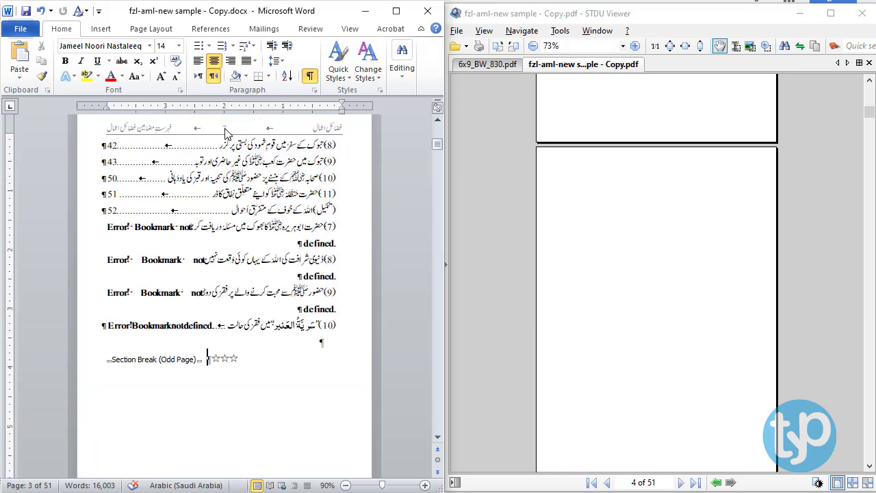
scroll(233, 336, "down", 7)
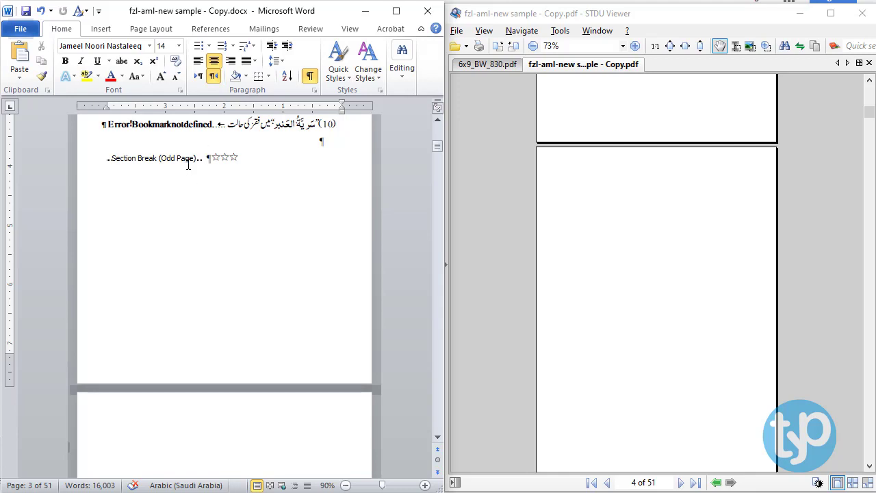
scroll(189, 165, "down", 2)
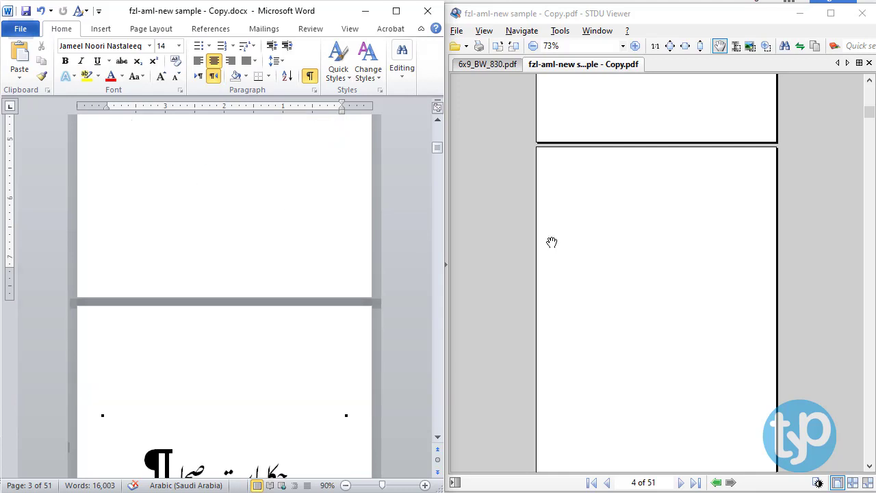
scroll(671, 234, "up", 5)
scroll(310, 245, "down", 1)
scroll(310, 245, "up", 5)
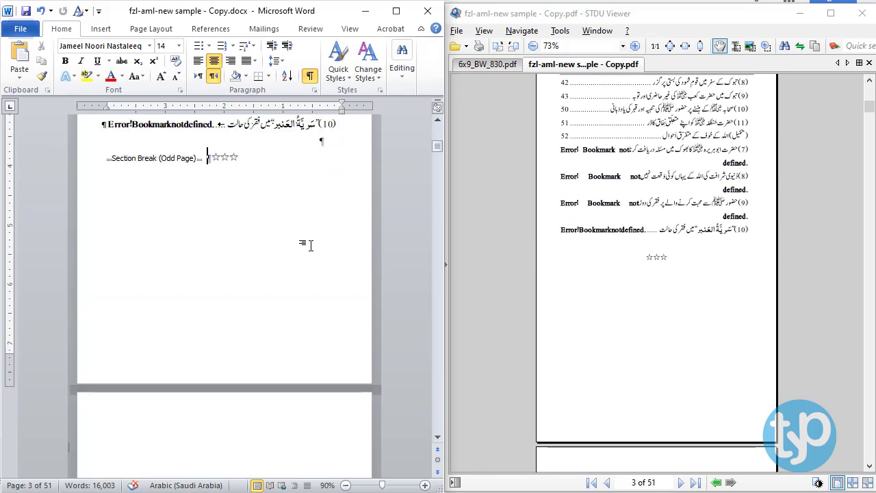
scroll(310, 245, "down", 7)
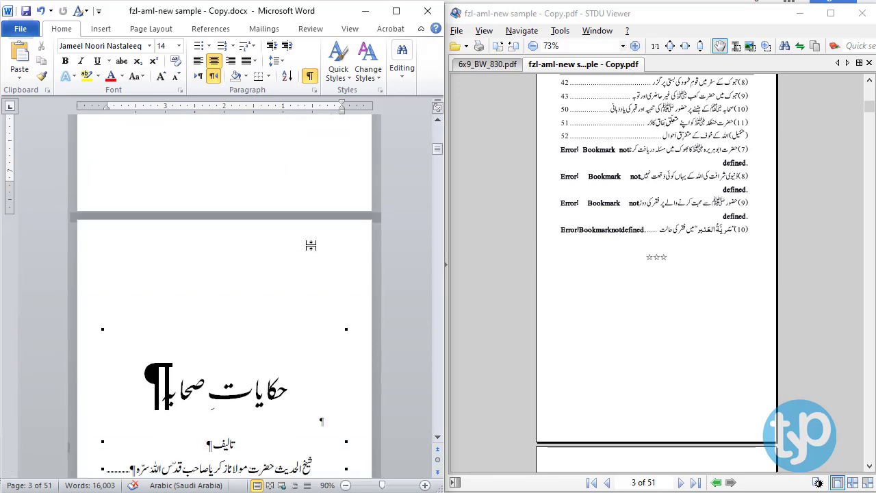
scroll(254, 209, "up", 6)
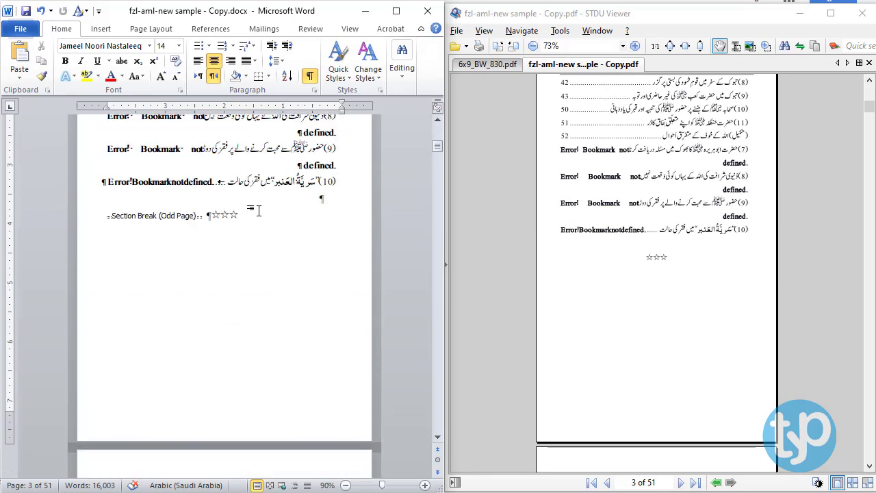
scroll(192, 324, "up", 2)
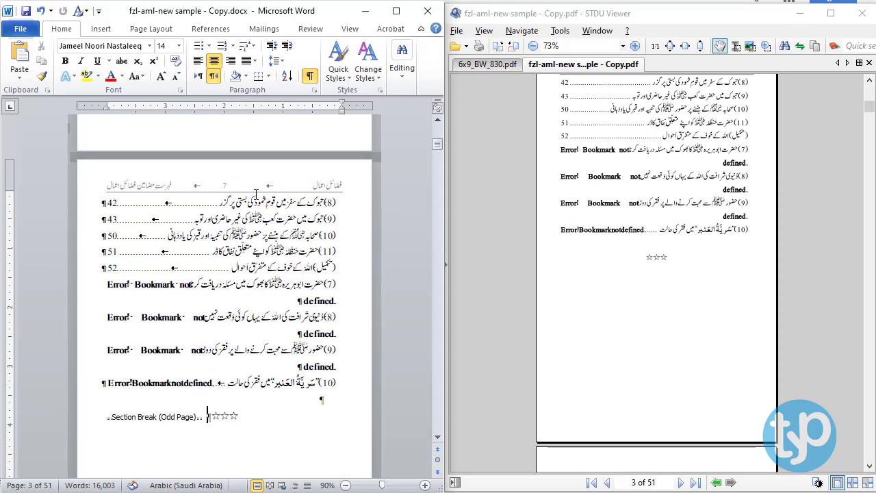
- Browse the PDF from contents page 7 through the blank page to the حکایاتِ صحابہ title page
left_click(687, 258)
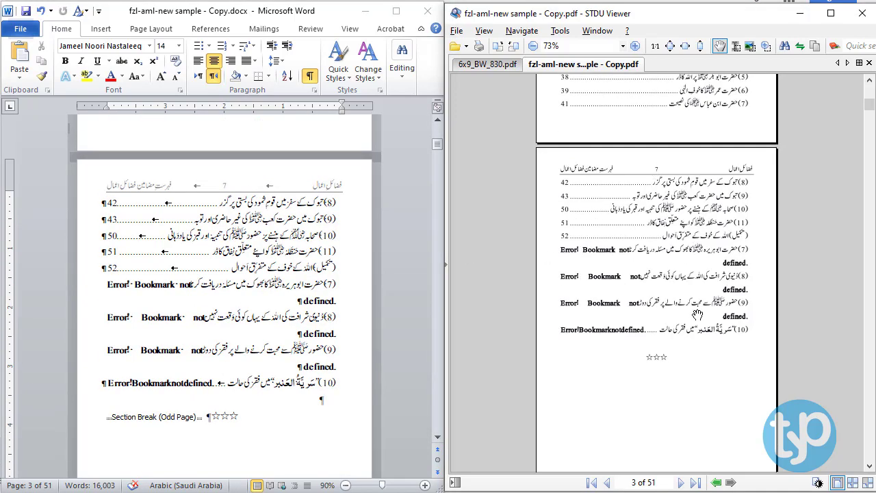
scroll(705, 373, "down", 3)
scroll(705, 374, "down", 3)
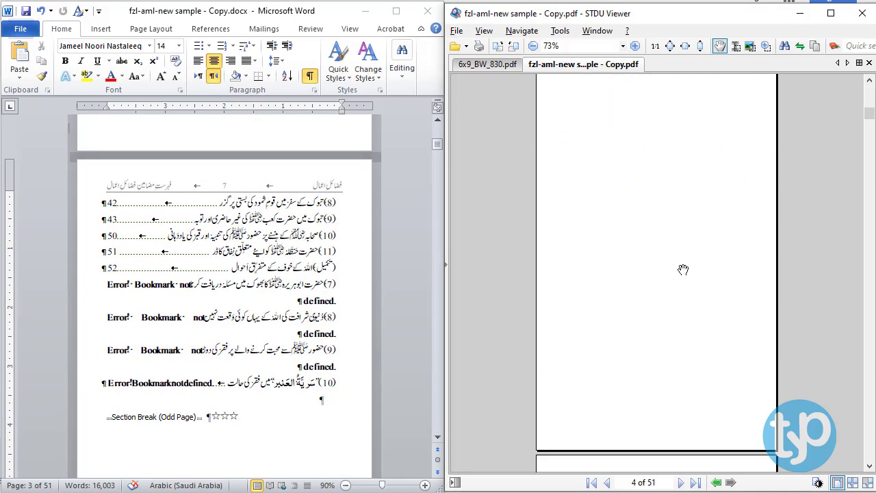
left_click_drag(681, 353, 708, 159)
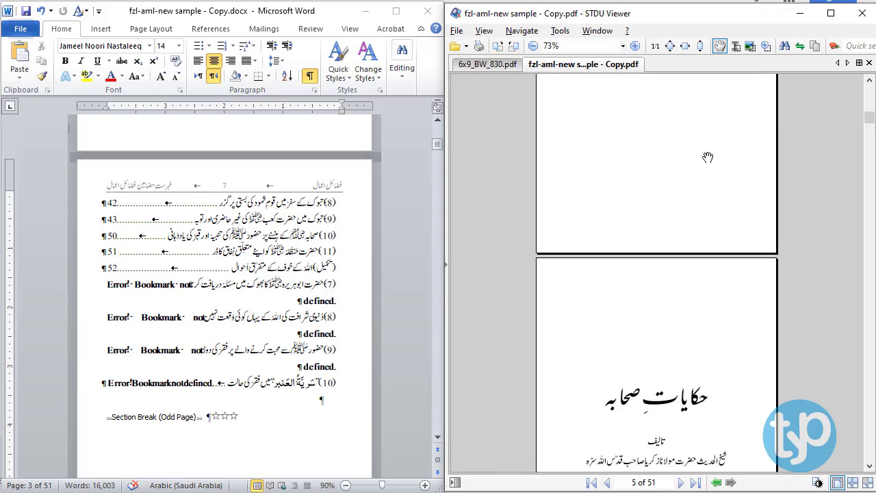
- Move the odd-page section break after the author line onto its own line on the حکایاتِ صحابہ title page in Word
left_click_drag(714, 345, 714, 162)
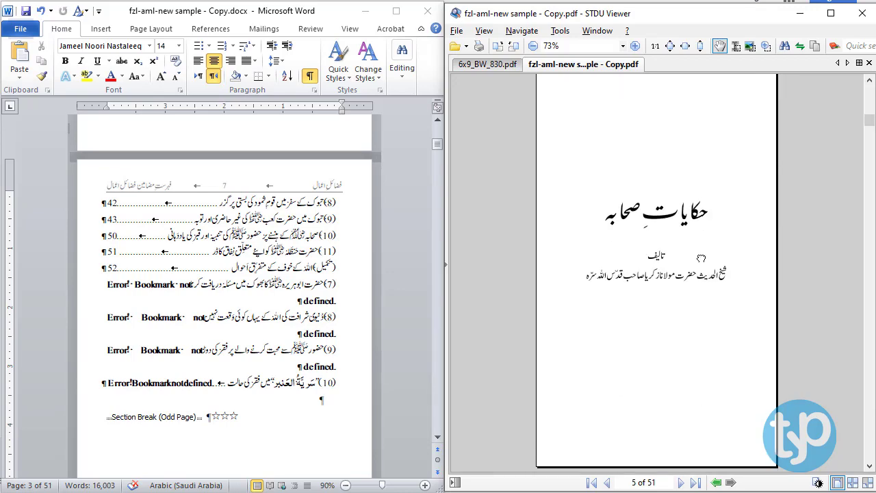
scroll(373, 386, "down", 10)
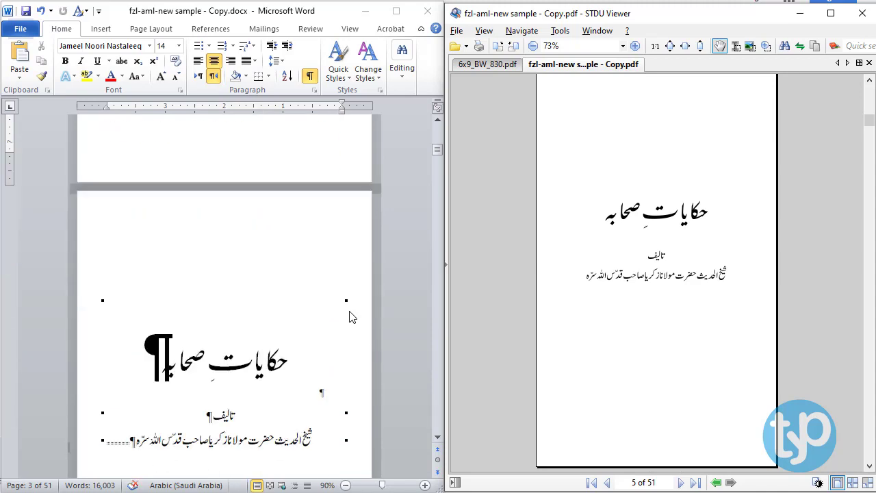
left_click(285, 367)
scroll(280, 367, "down", 6)
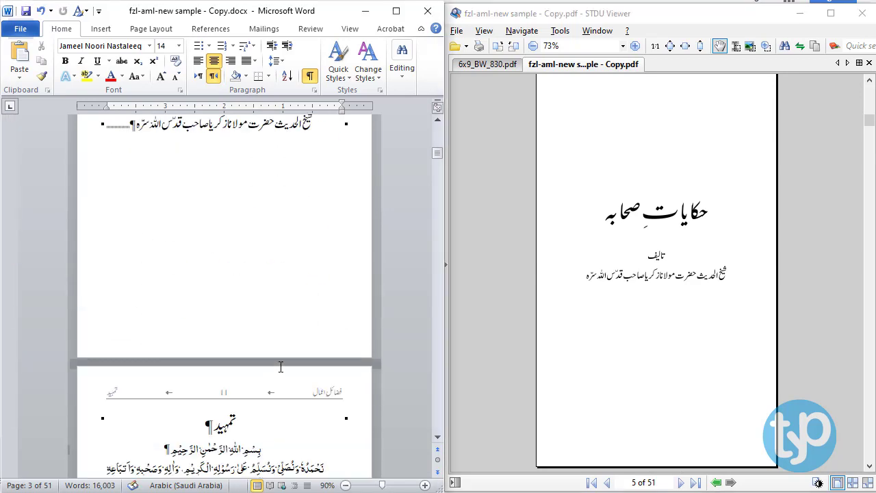
scroll(280, 367, "up", 5)
left_click(258, 287)
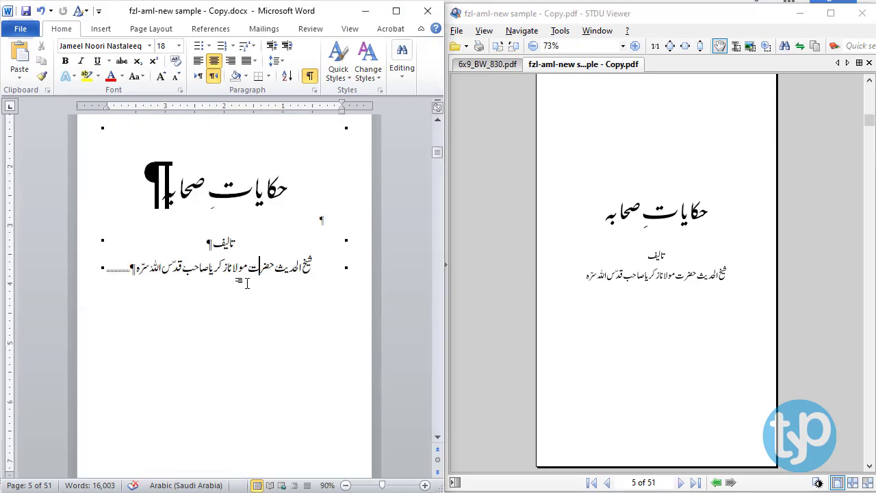
left_click(110, 269)
key("Right")
key("Return")
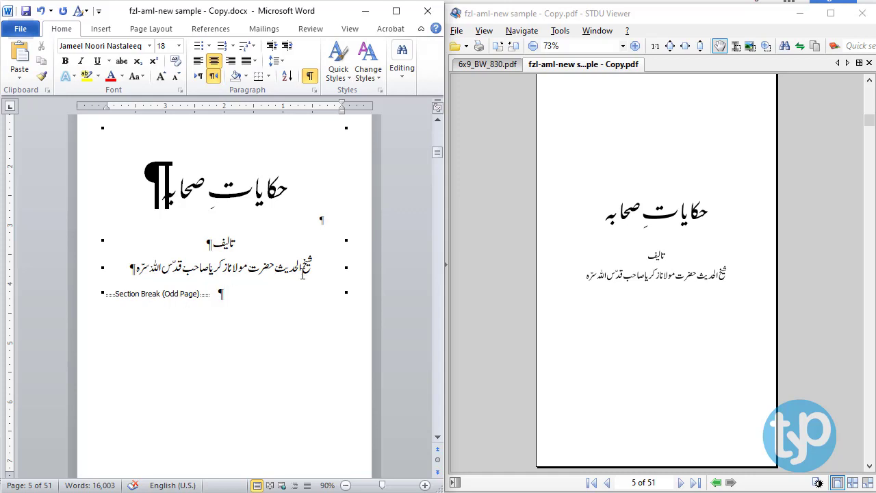
- Compare the pages following the حکایاتِ صحابہ title page in Word and the PDF, up to the تمہید opening page 11
scroll(303, 275, "down", 4)
scroll(303, 274, "up", 5)
scroll(306, 260, "down", 2)
scroll(301, 260, "down", 6)
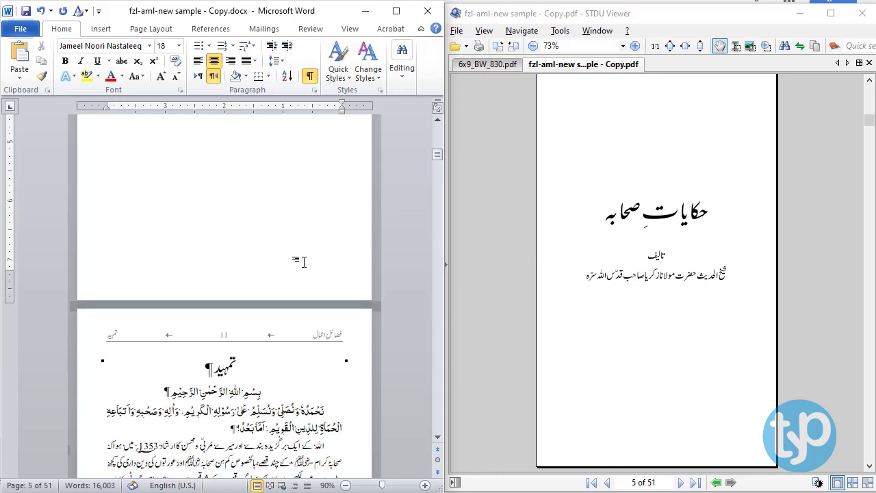
left_click(711, 352)
scroll(710, 352, "down", 1)
scroll(710, 352, "down", 1)
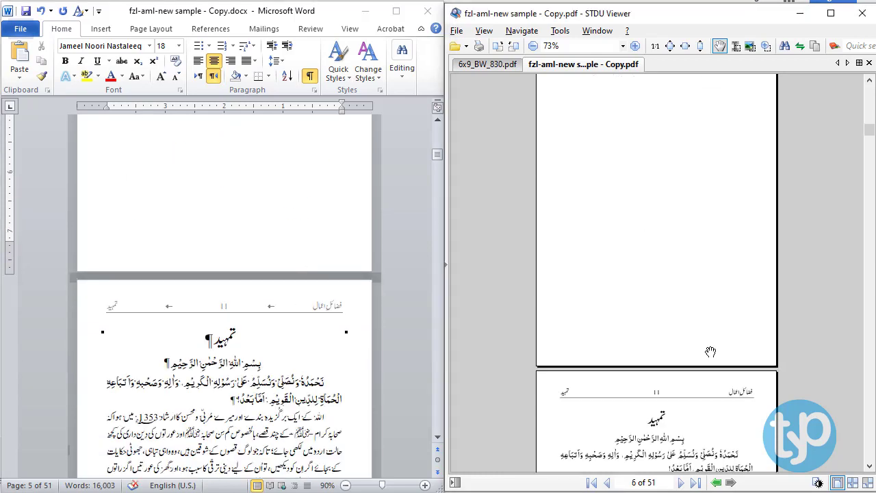
scroll(688, 362, "down", 3)
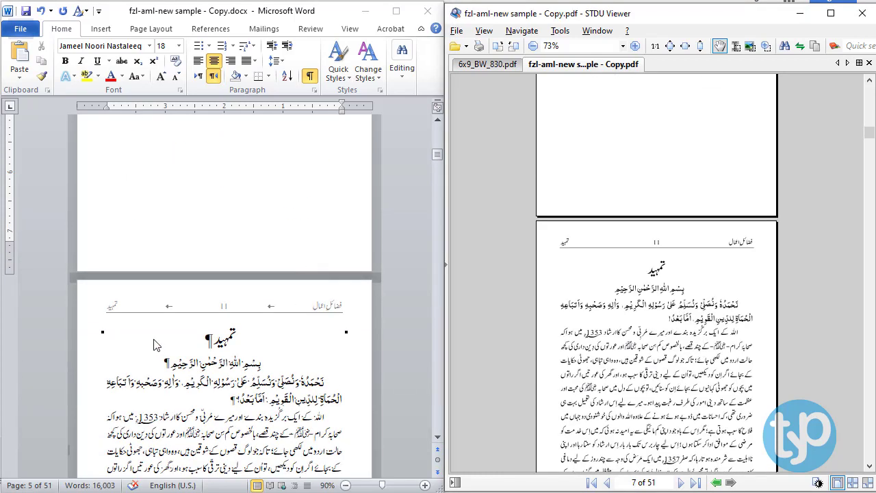
- Browse the تمہید chapter in Word and the PDF, checking the PDF from page 11 through the blank page to پہلا باب on page 15
left_click(223, 338)
scroll(223, 338, "down", 8)
left_click(676, 336)
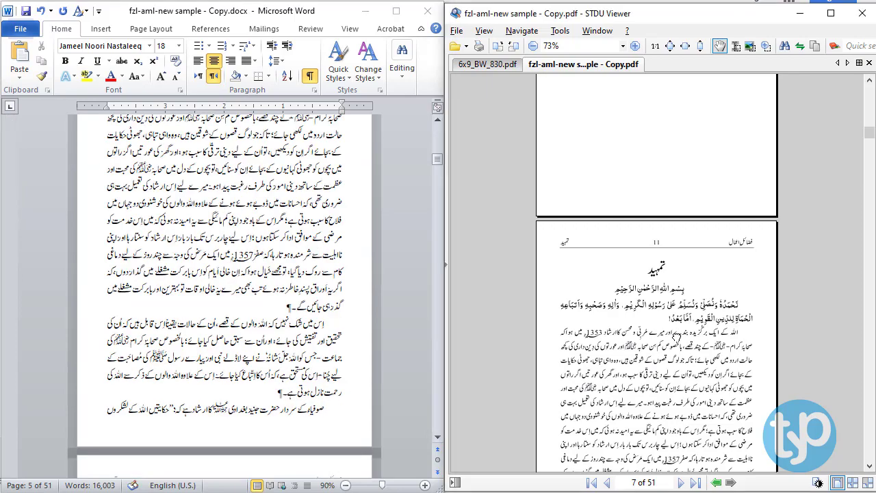
scroll(676, 336, "down", 9)
scroll(675, 336, "down", 6)
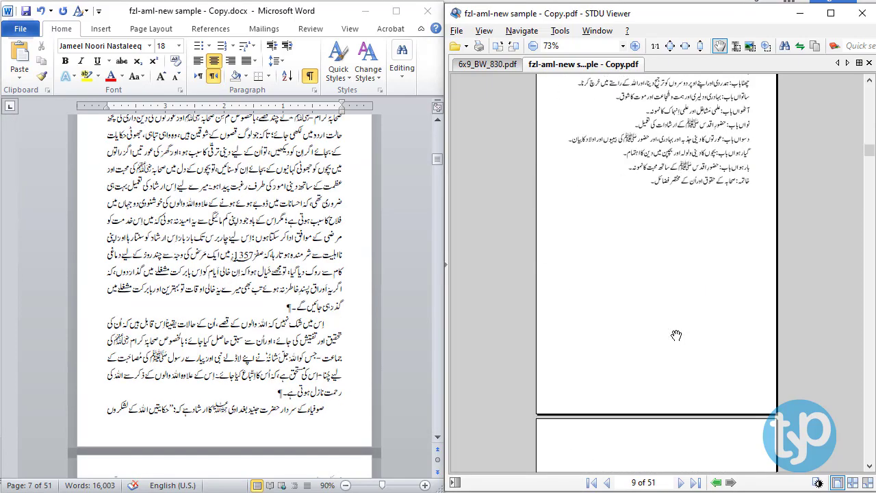
scroll(676, 336, "up", 4)
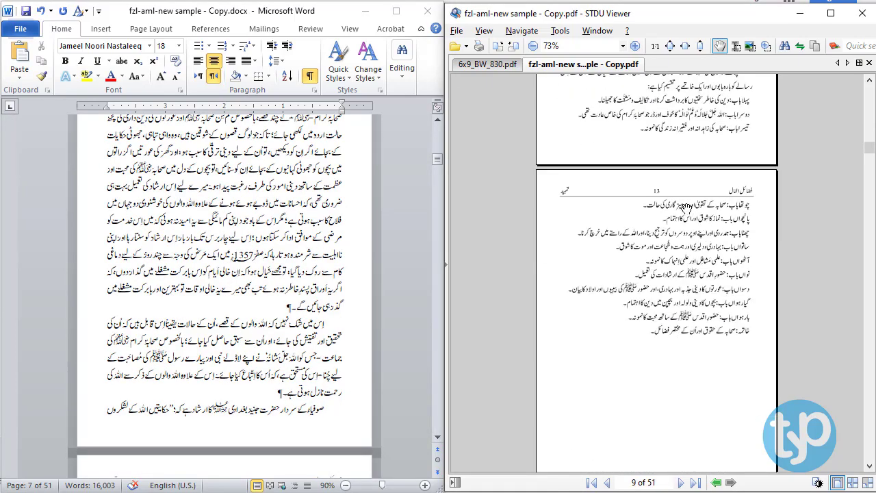
scroll(668, 290, "down", 5)
scroll(666, 252, "down", 2)
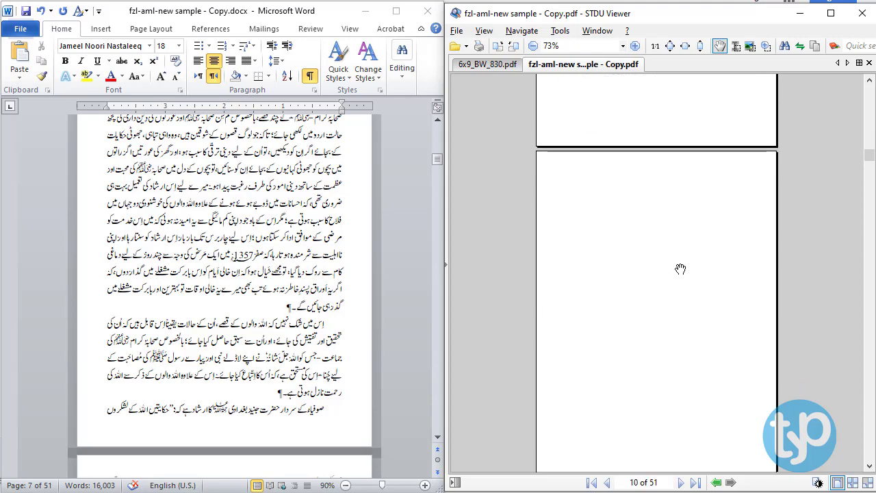
scroll(681, 269, "down", 4)
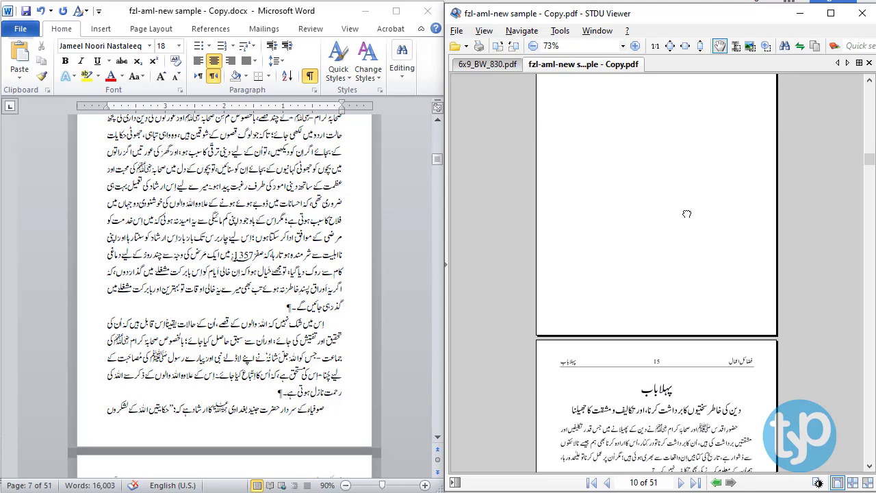
scroll(688, 209, "down", 2)
scroll(676, 279, "down", 3)
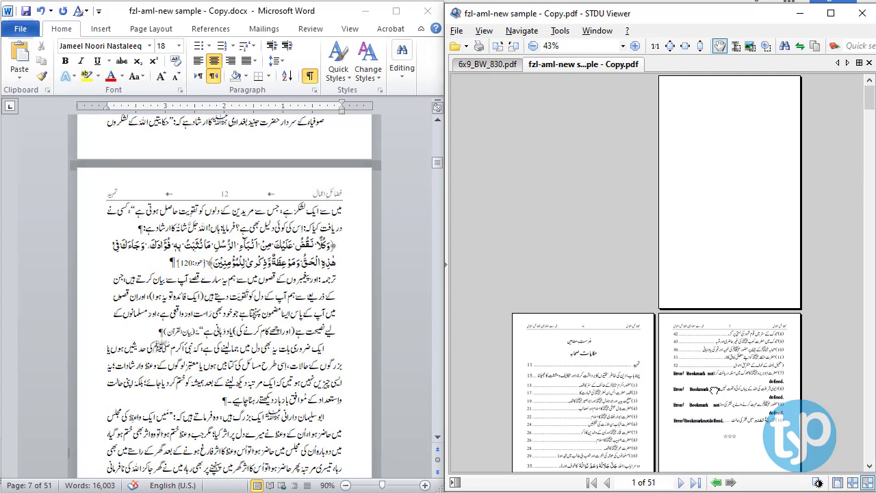
- Examine the opening blank page and the فہرست مضامین contents spread in the PDF's facing-page layout
left_click_drag(775, 322, 775, 248)
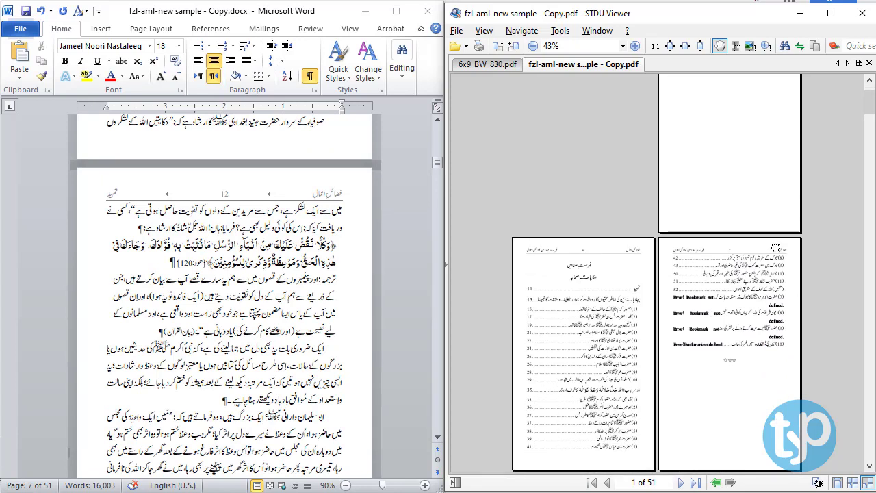
left_click_drag(753, 272, 753, 194)
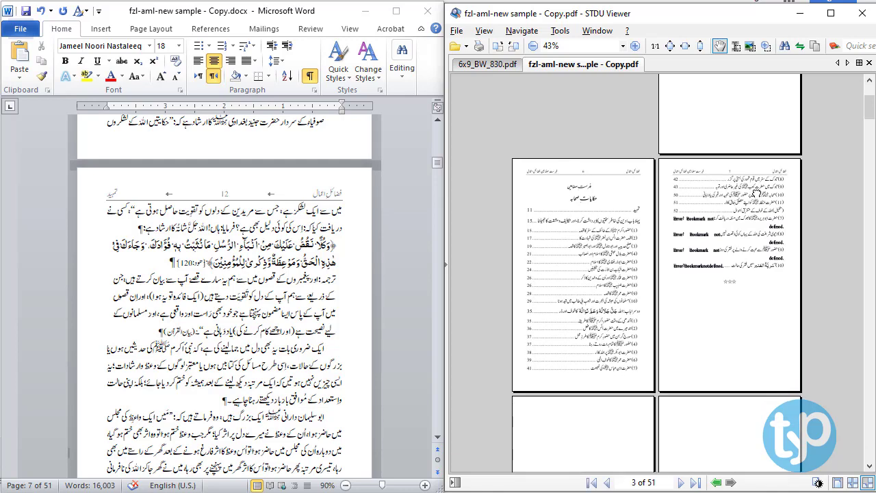
left_click_drag(753, 245, 752, 400)
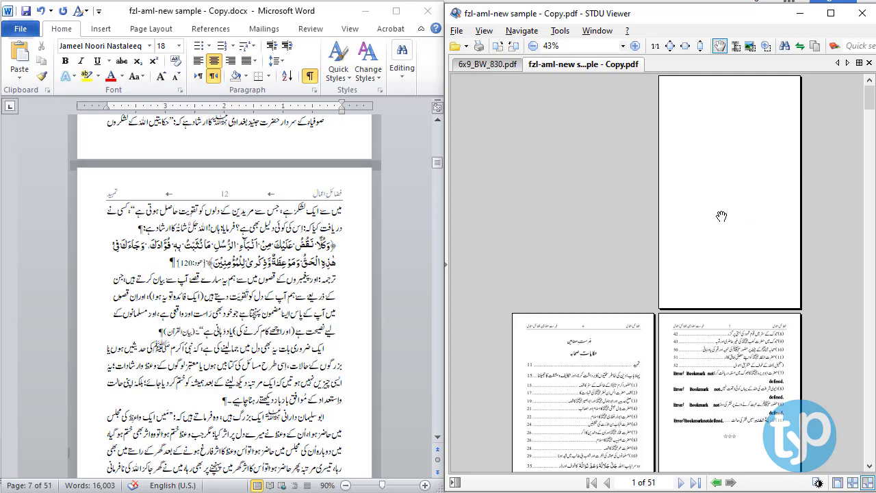
scroll(708, 284, "down", 2)
scroll(708, 286, "up", 2)
scroll(751, 171, "down", 2)
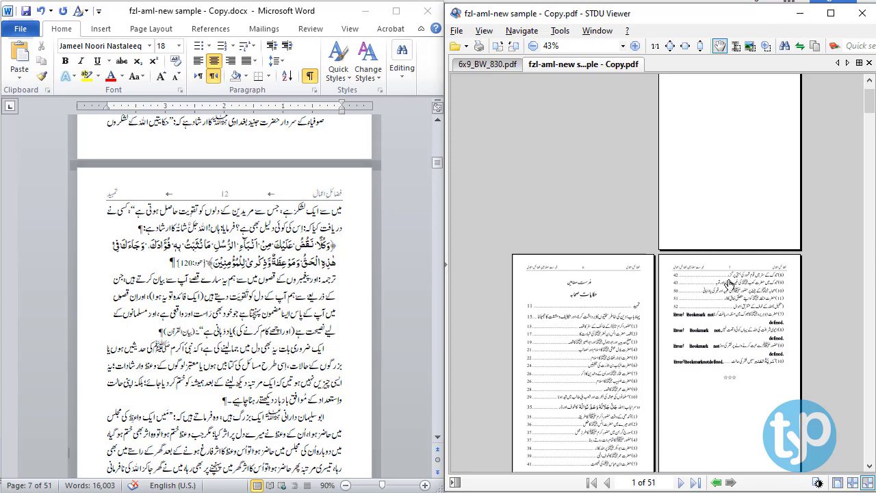
scroll(731, 284, "down", 4)
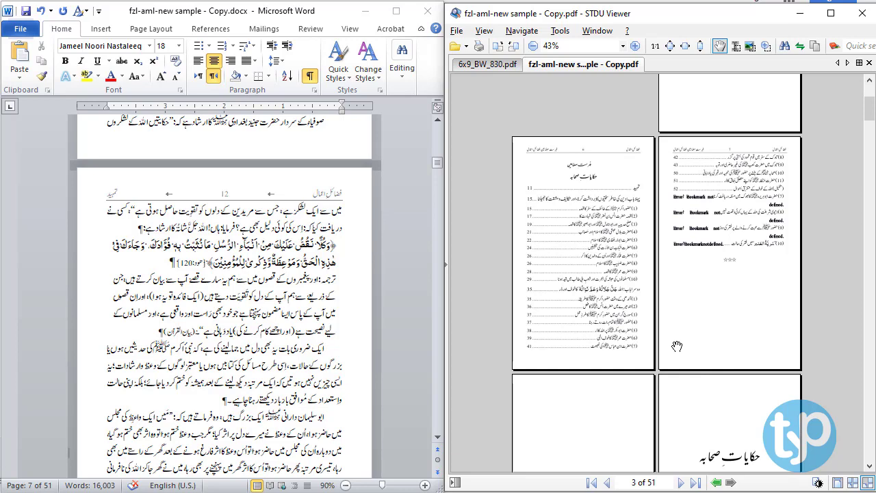
- Check the blank pages facing the حکایاتِ صحابہ title and تمہید pages in the PDF, and inspect page 11's header up close
scroll(677, 347, "down", 9)
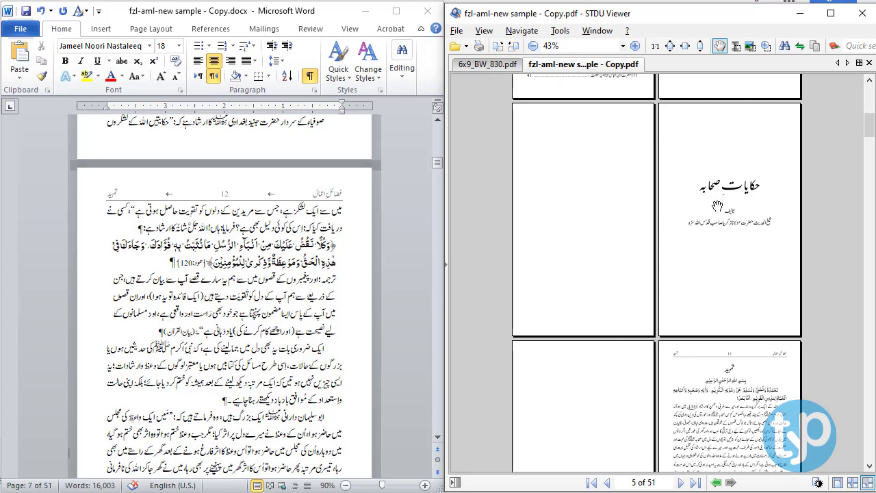
scroll(721, 308, "down", 3)
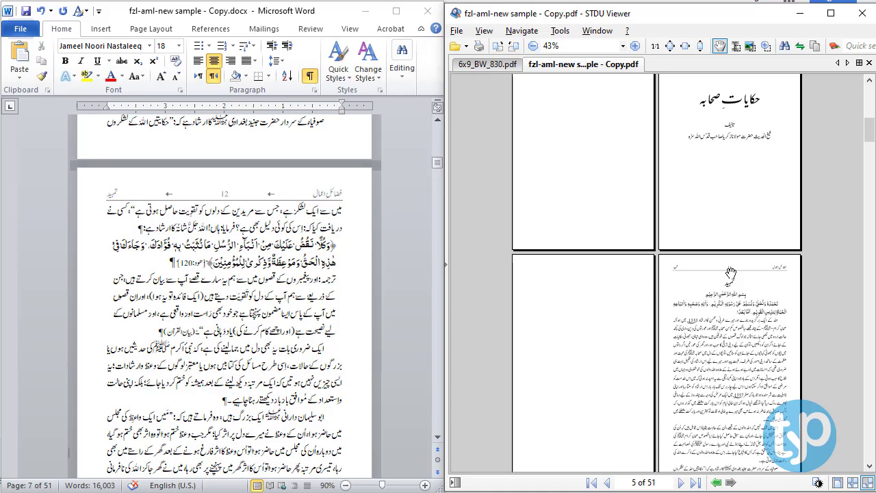
scroll(731, 274, "up", 3)
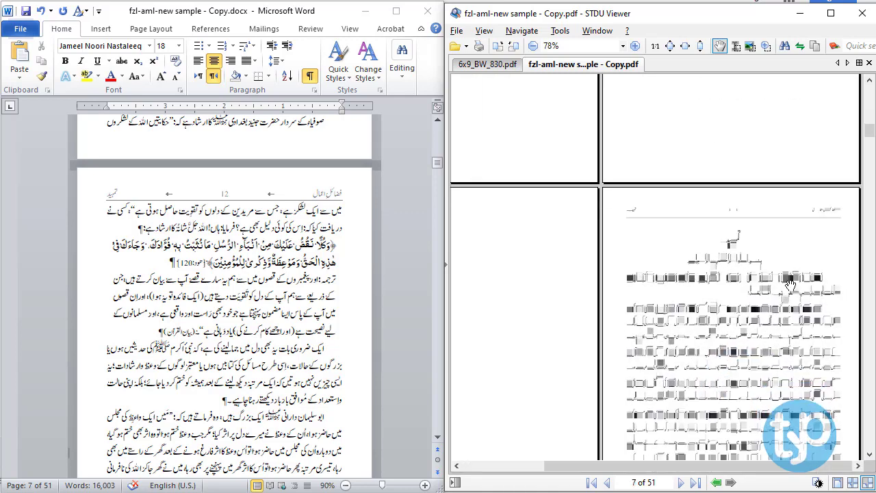
scroll(790, 284, "up", 2)
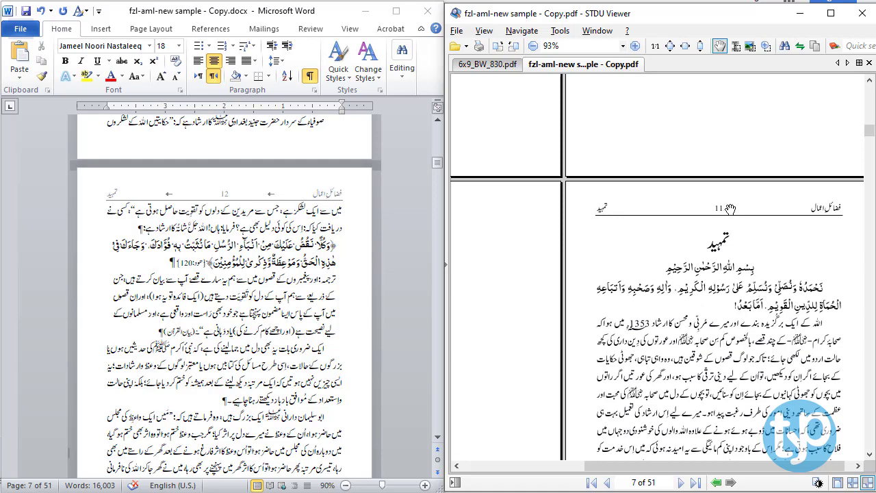
left_click_drag(733, 356, 698, 242)
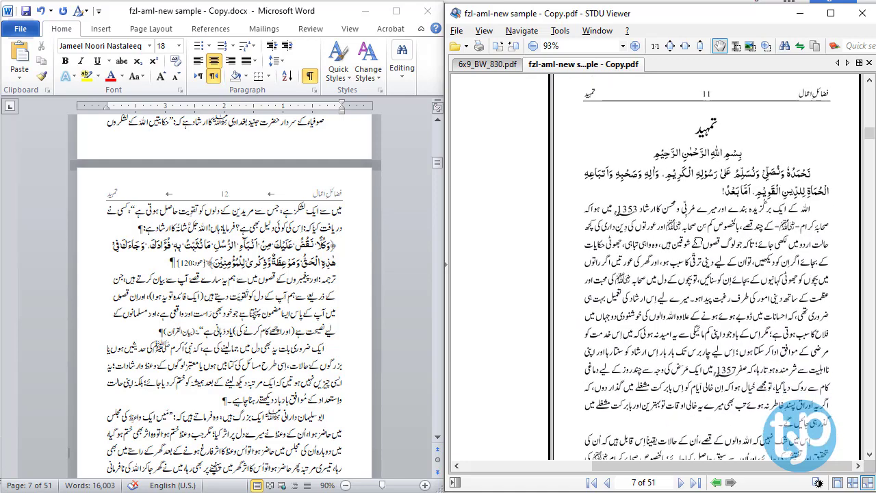
scroll(705, 274, "up", 1)
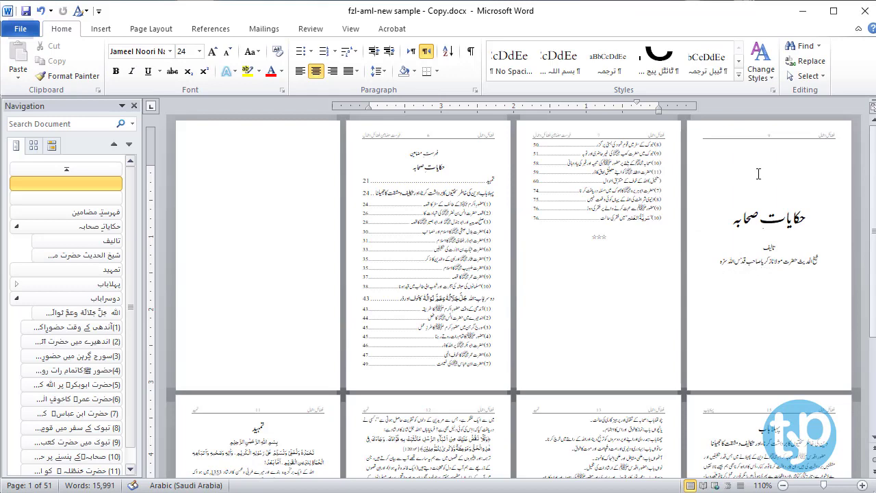
scroll(759, 174, "down", 9, "ctrl")
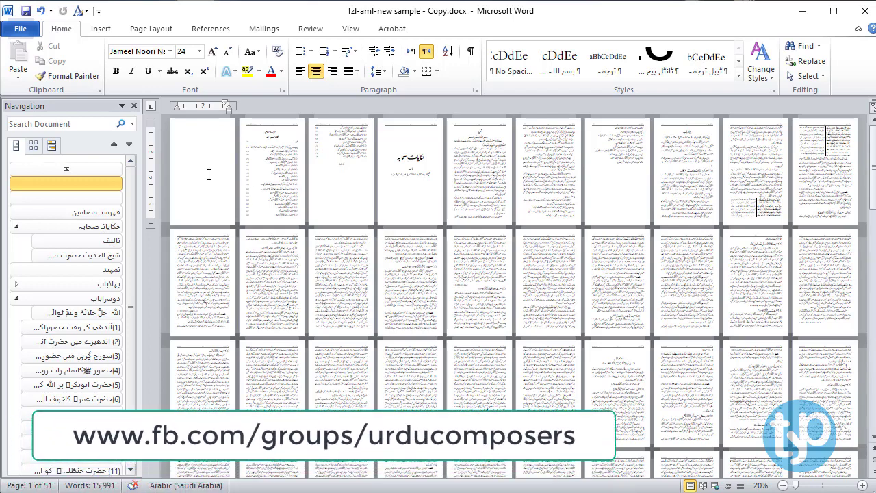
scroll(209, 175, "up", 7)
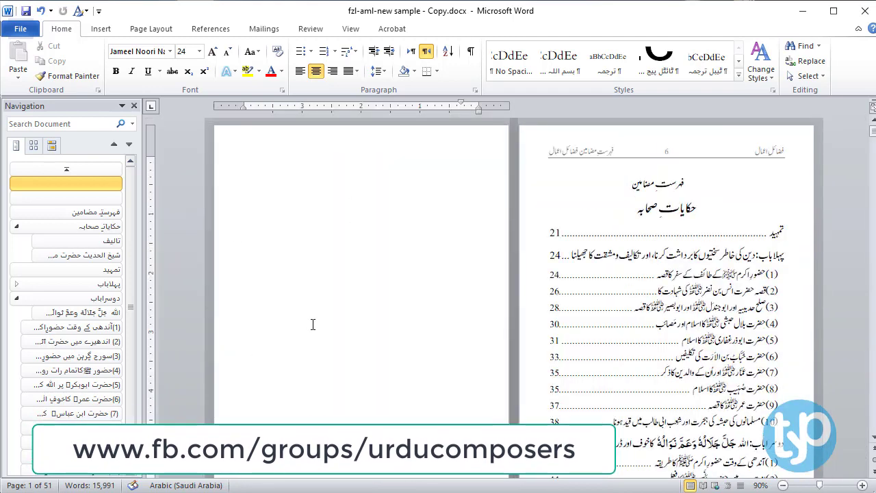